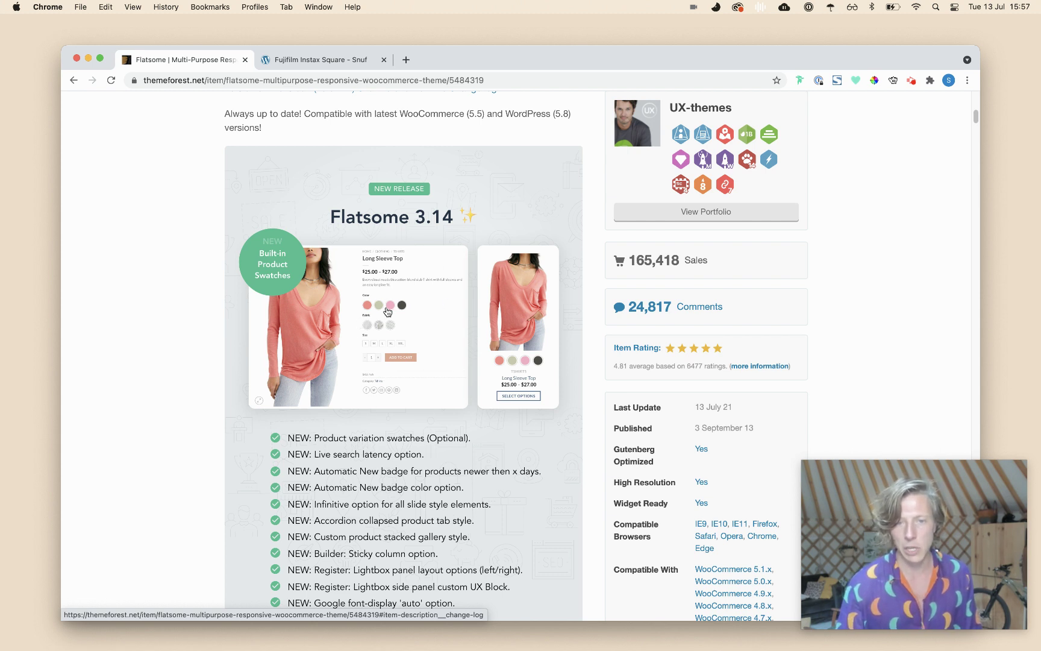
# - Switch to the Fujifilm Instax Square product page and preview its Blue colour option
pyautogui.click(325, 62)
pyautogui.scroll(3, 556, 272)
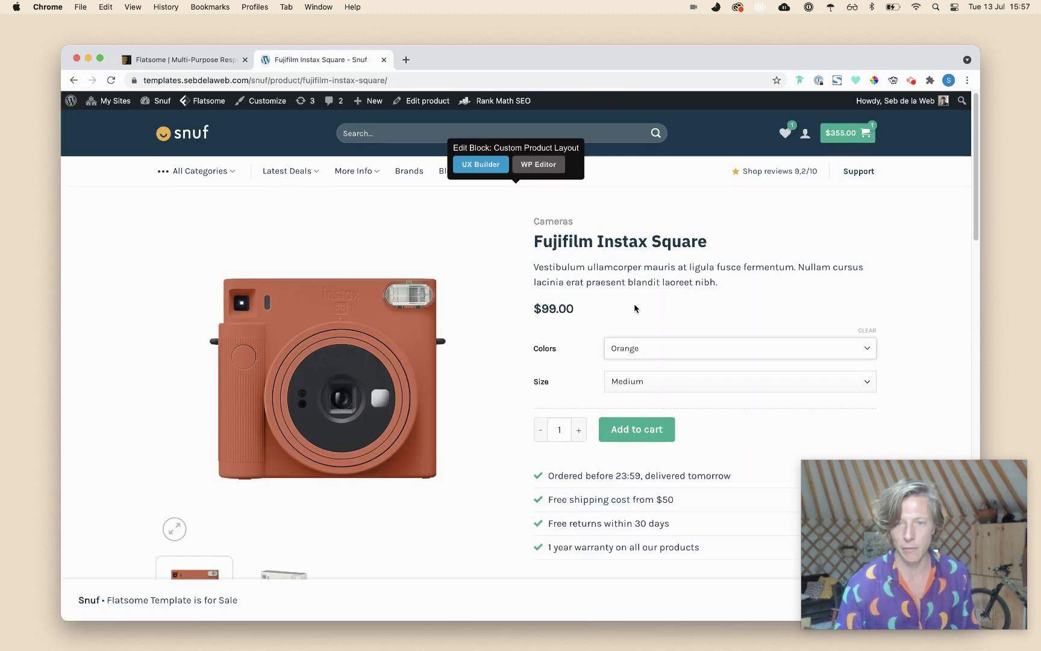
pyautogui.click(656, 351)
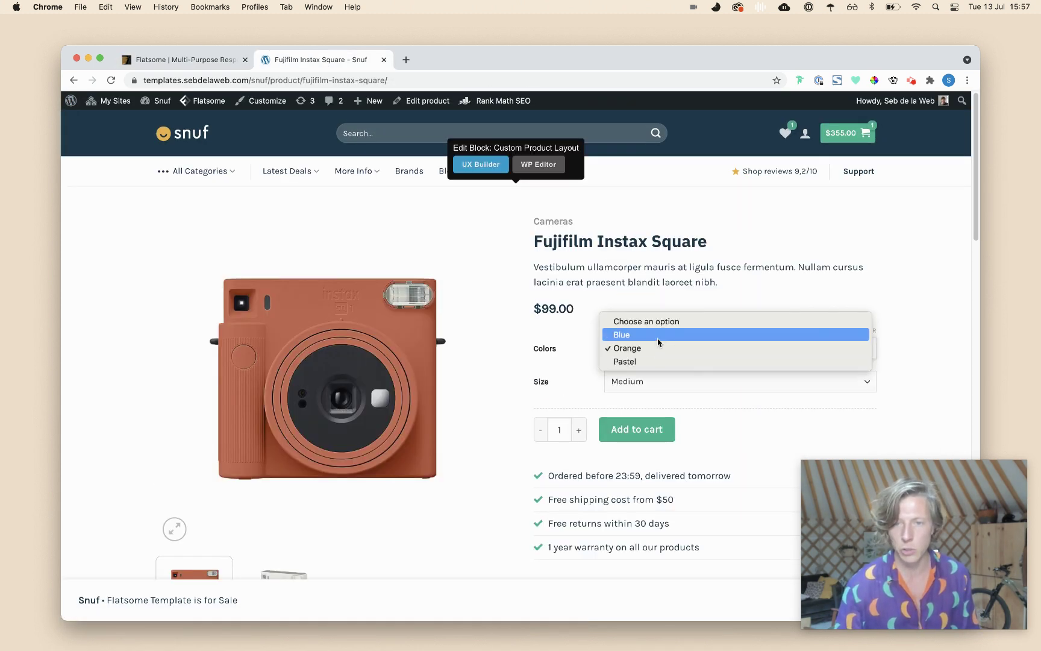
pyautogui.click(657, 335)
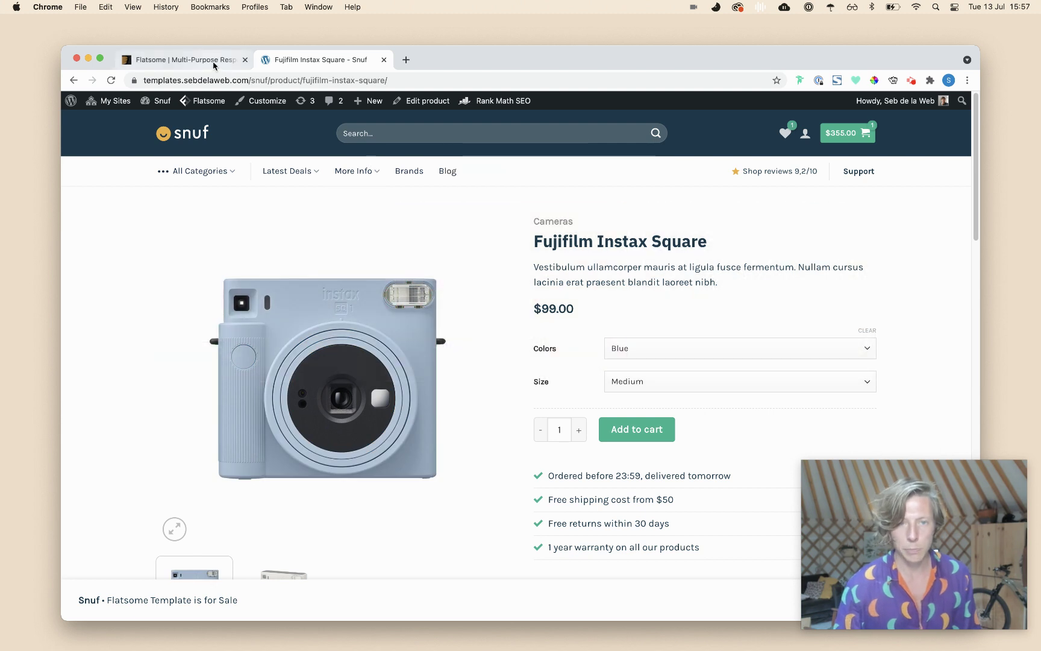
# - Close the Flatsome ThemeForest page and open the Fujifilm Instax Square product from the Snuf homepage's product highlights
pyautogui.click(181, 60)
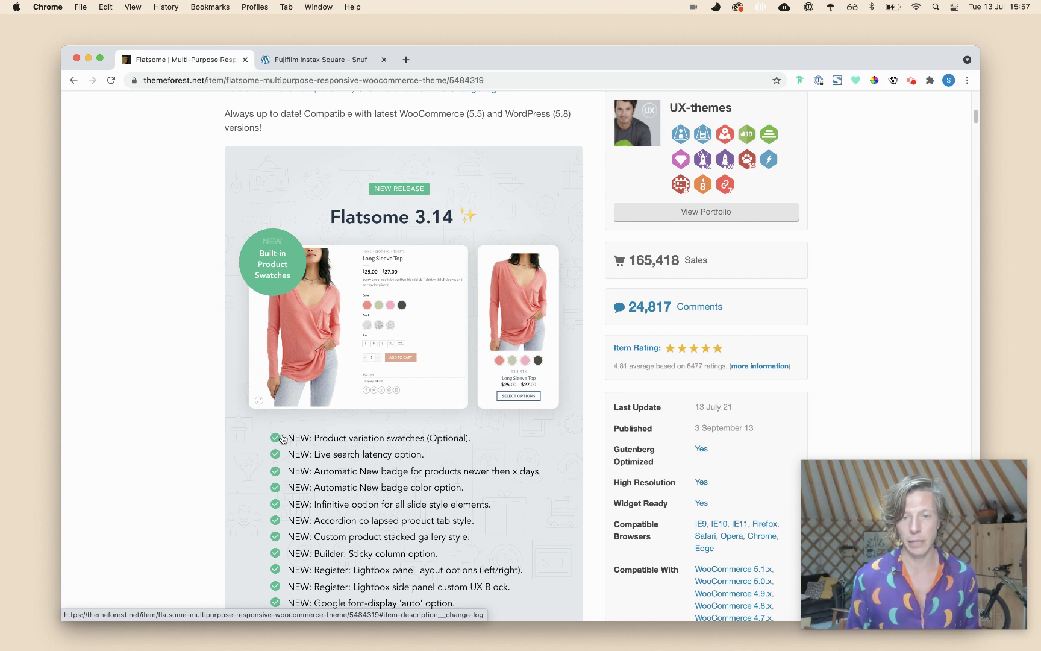
pyautogui.click(244, 60)
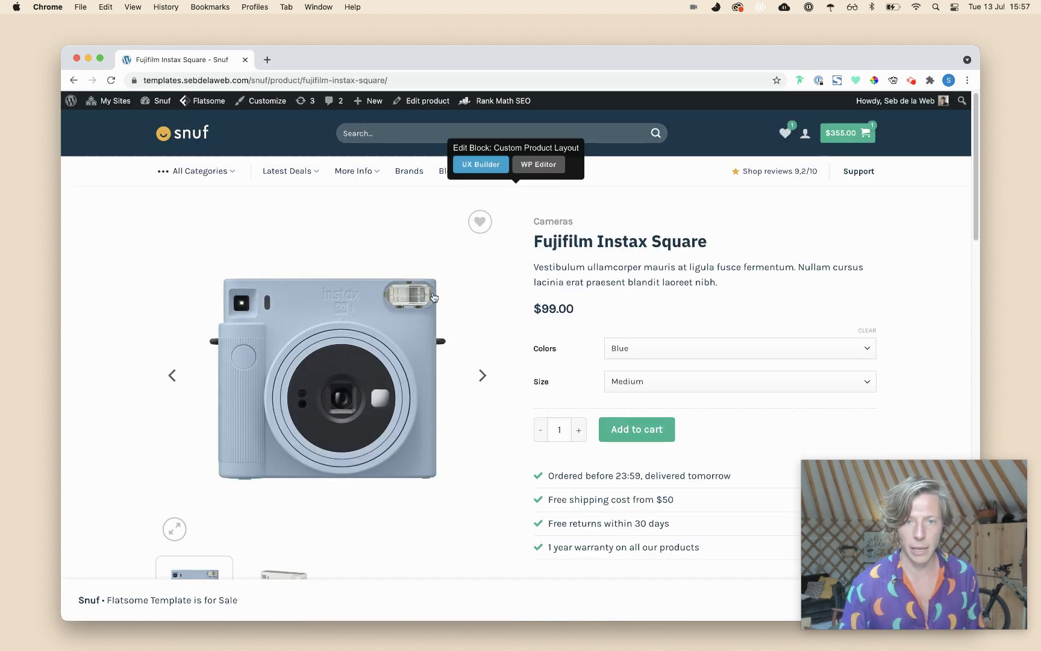
pyautogui.click(199, 141)
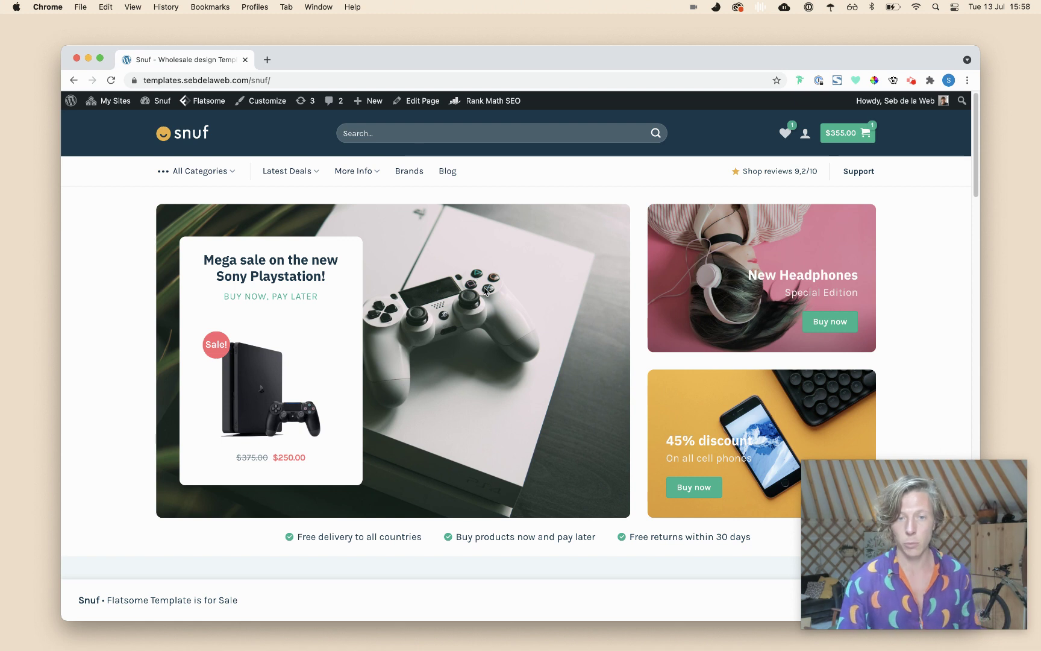
pyautogui.scroll(-5, 486, 291)
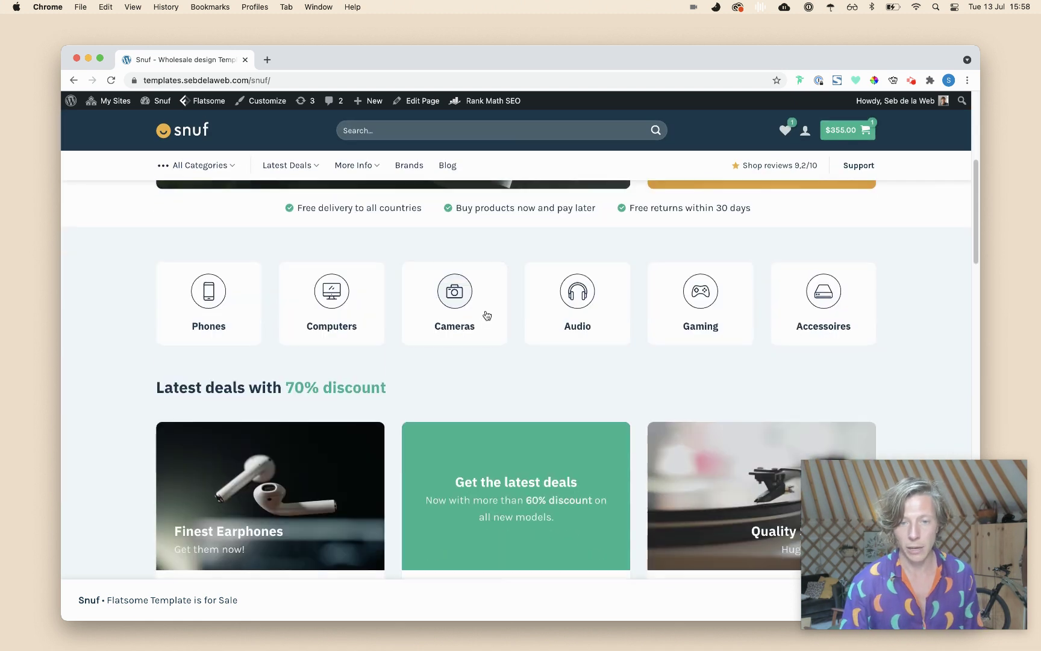
pyautogui.scroll(-7, 489, 318)
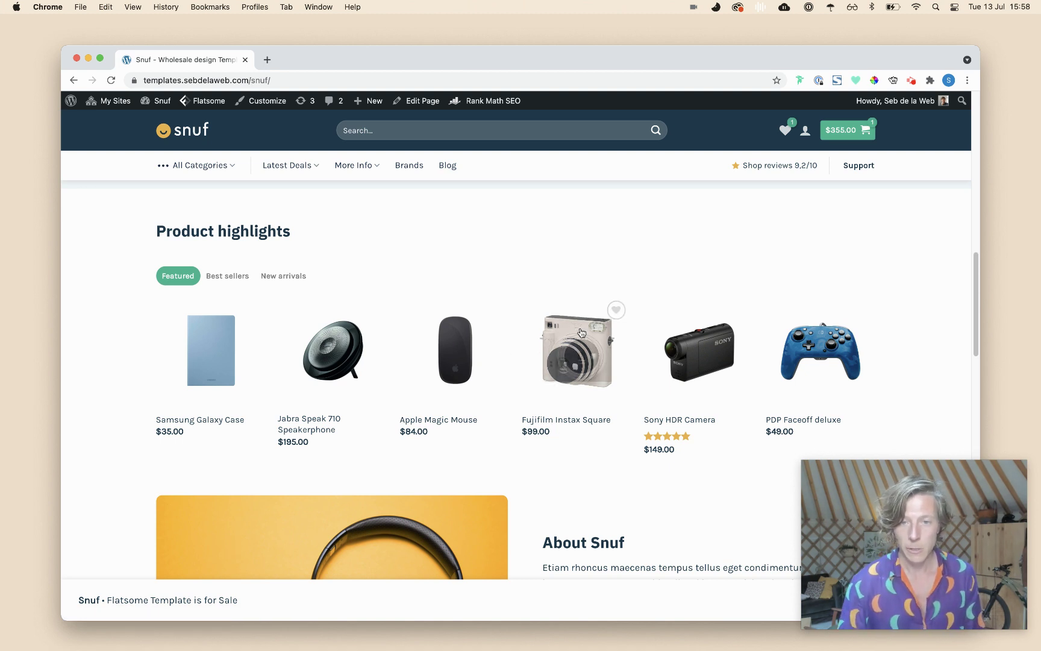
pyautogui.click(564, 345)
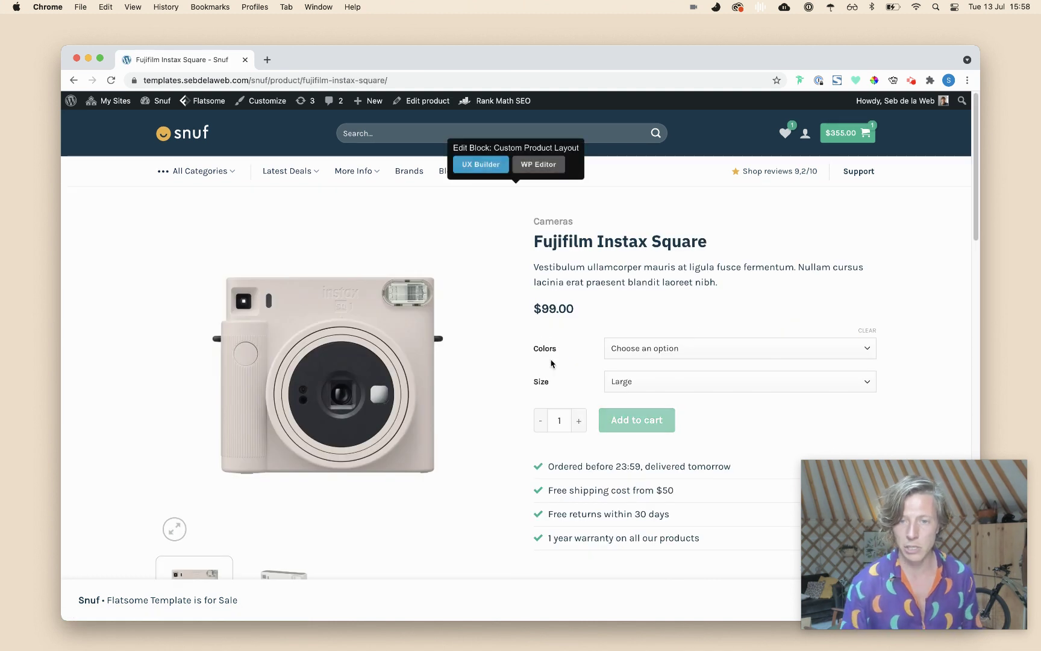
# - Preview the Blue and Orange colour options of the Fujifilm Instax Square
pyautogui.click(640, 348)
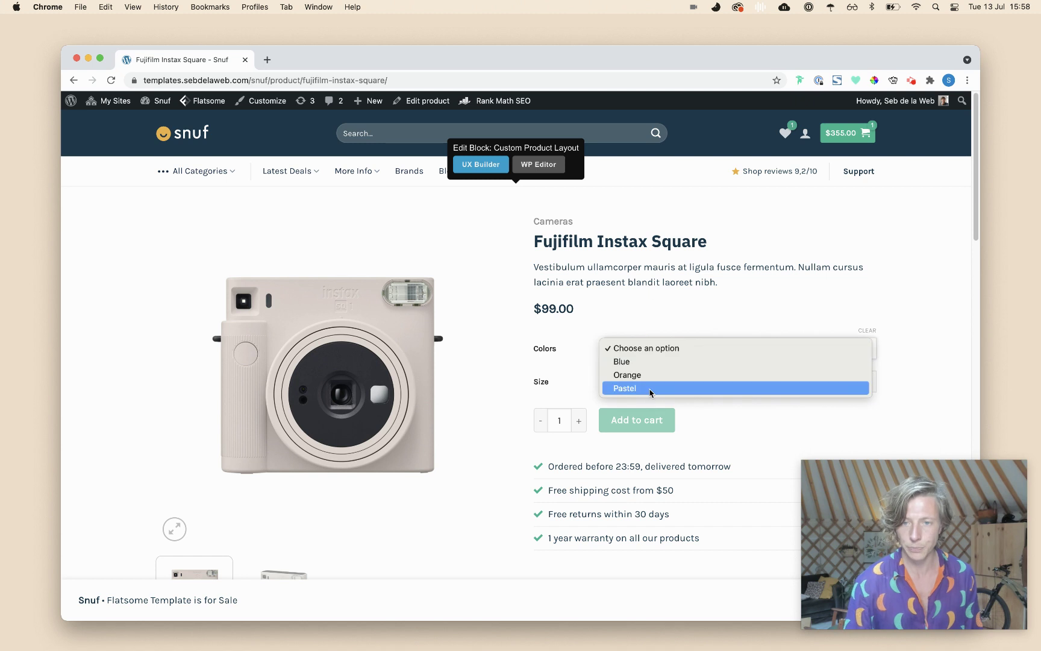
pyautogui.click(579, 384)
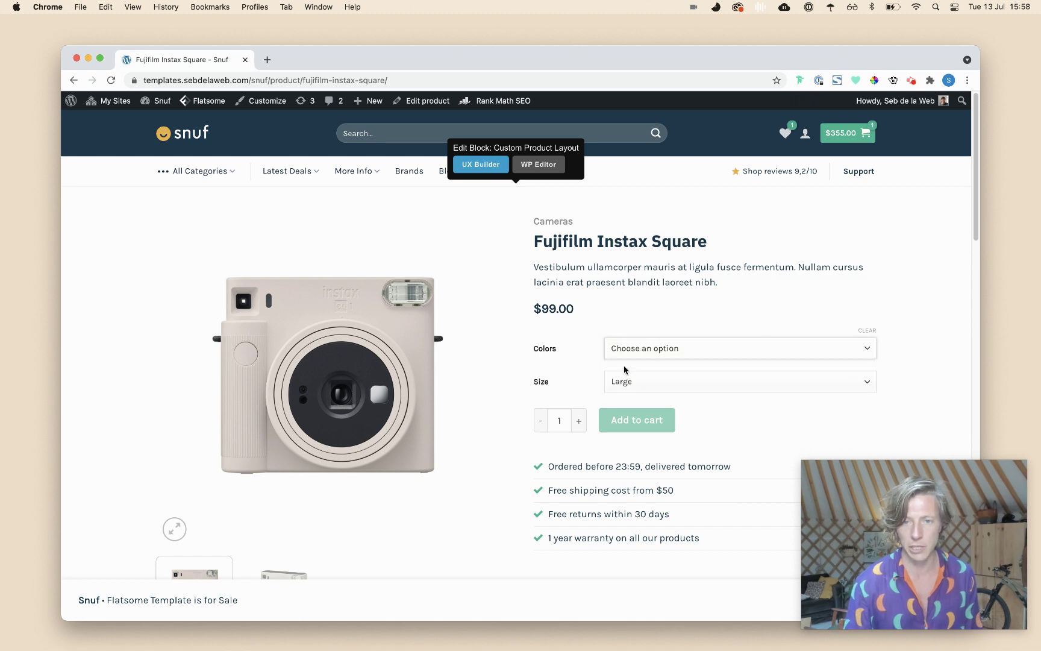
pyautogui.click(640, 349)
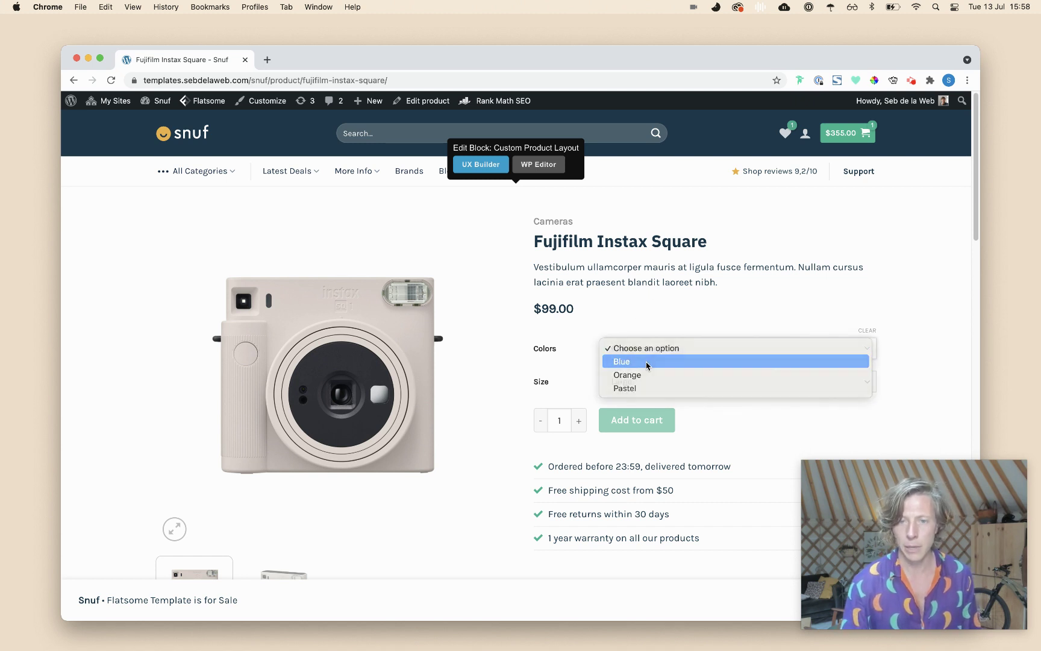
pyautogui.click(642, 360)
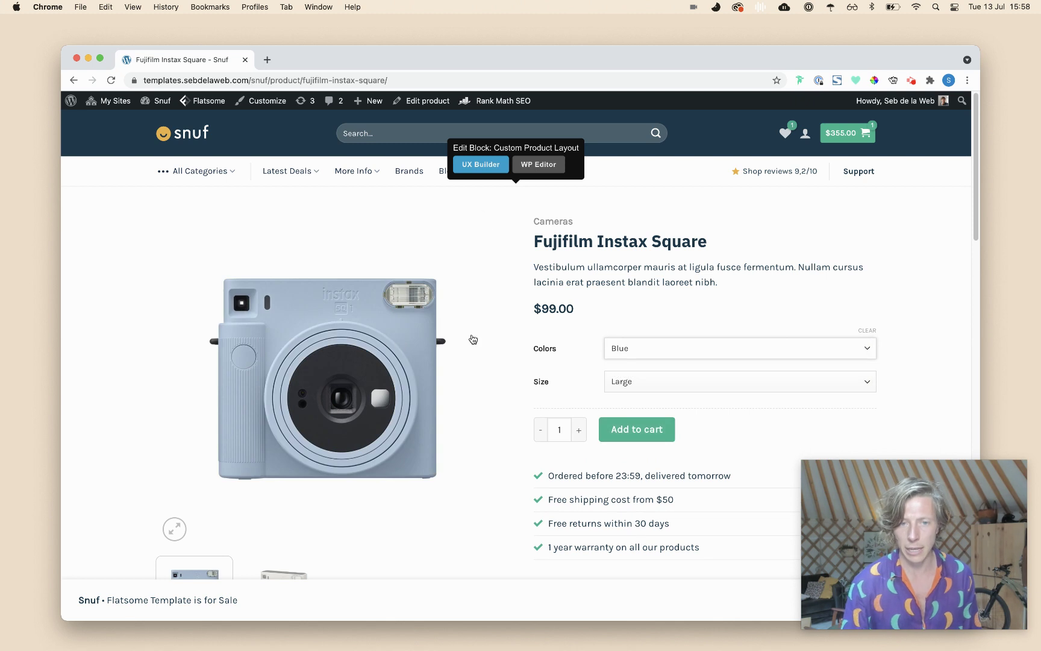
pyautogui.click(624, 347)
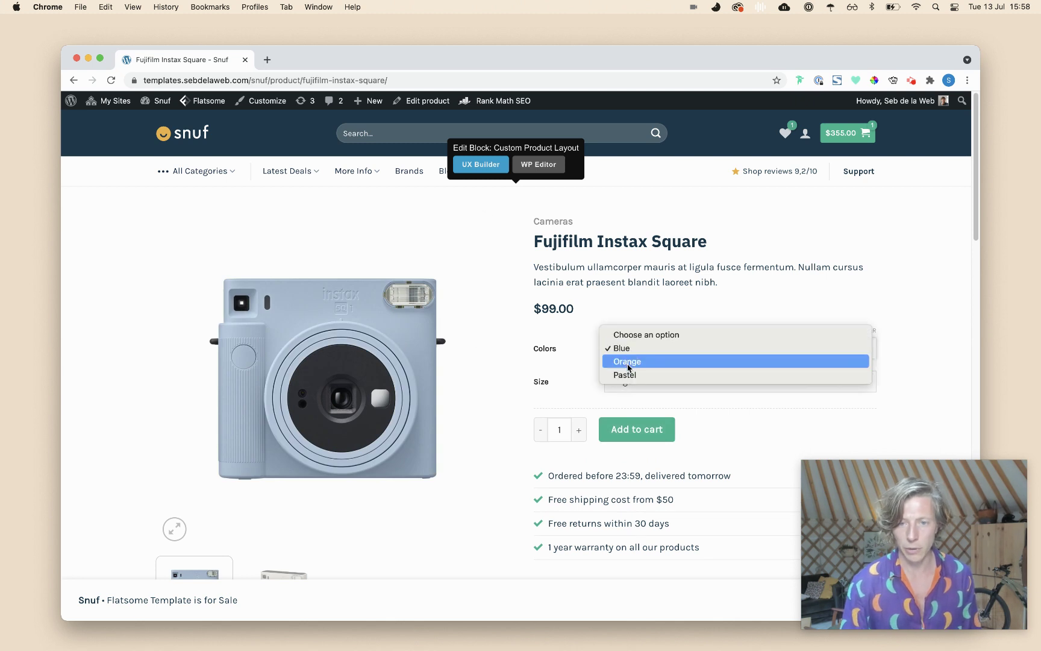
pyautogui.click(627, 362)
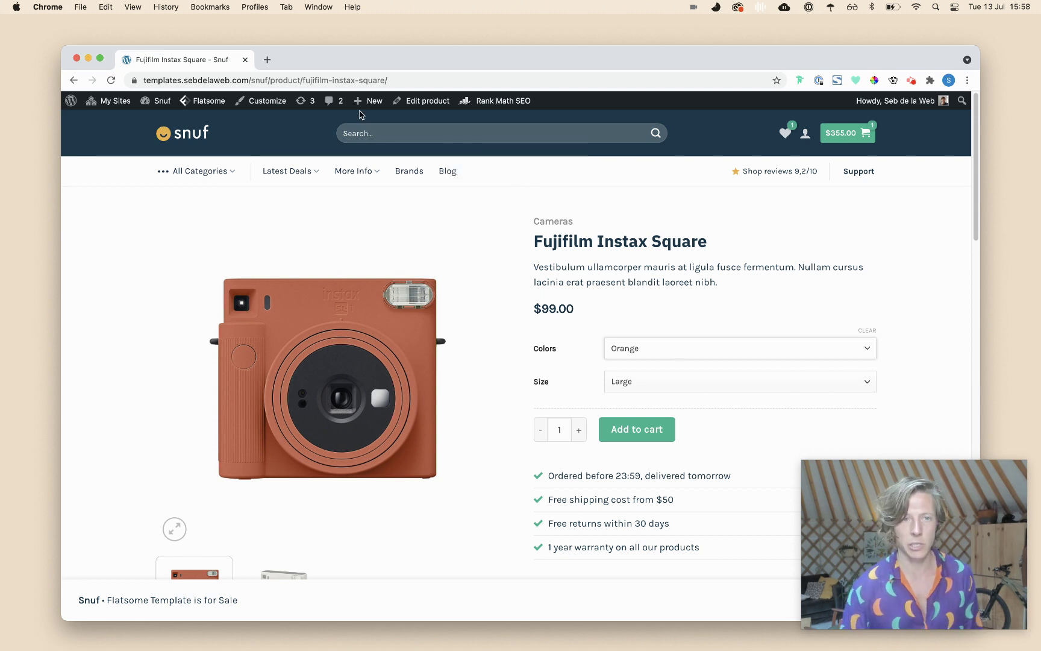
# - Enable variation swatches in Flatsome's advanced WooCommerce options and save all changes
pyautogui.click(71, 105)
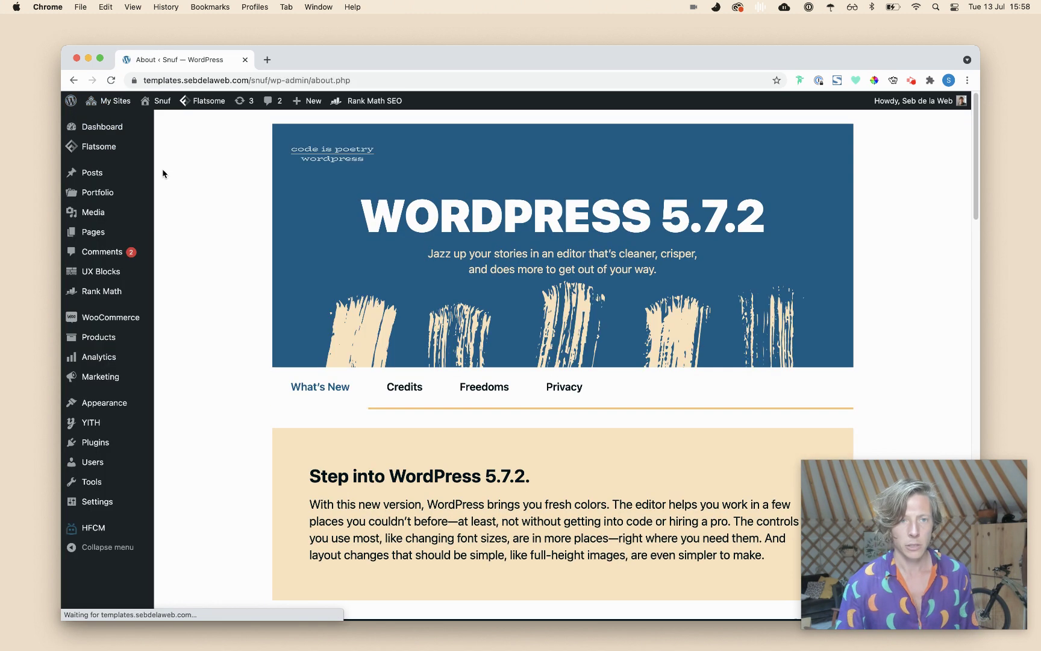
pyautogui.moveTo(121, 147)
pyautogui.click(181, 233)
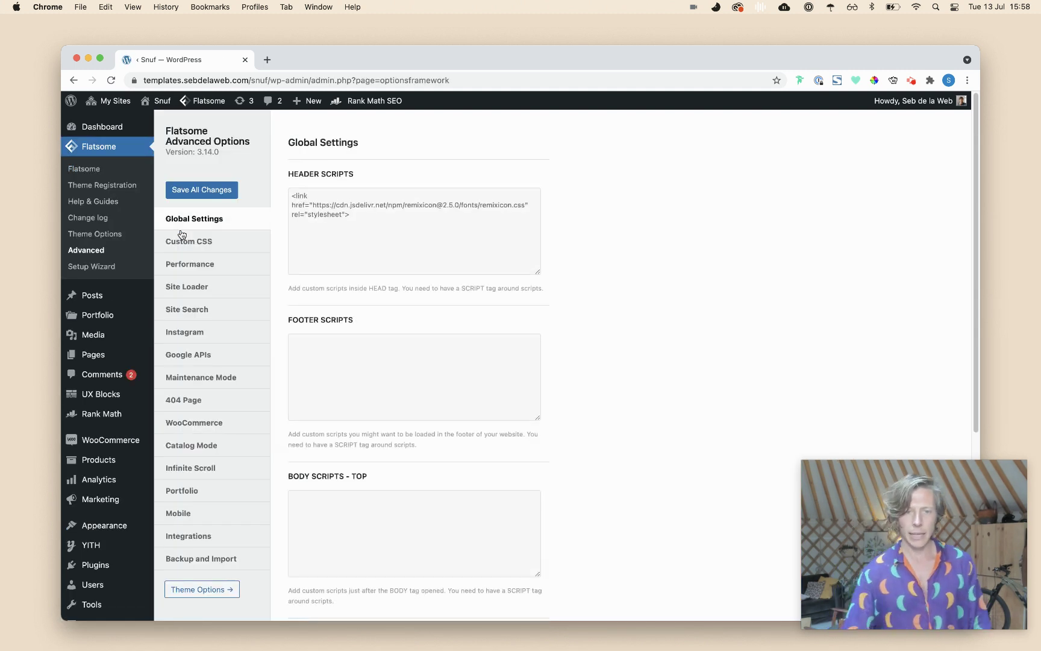
pyautogui.click(227, 422)
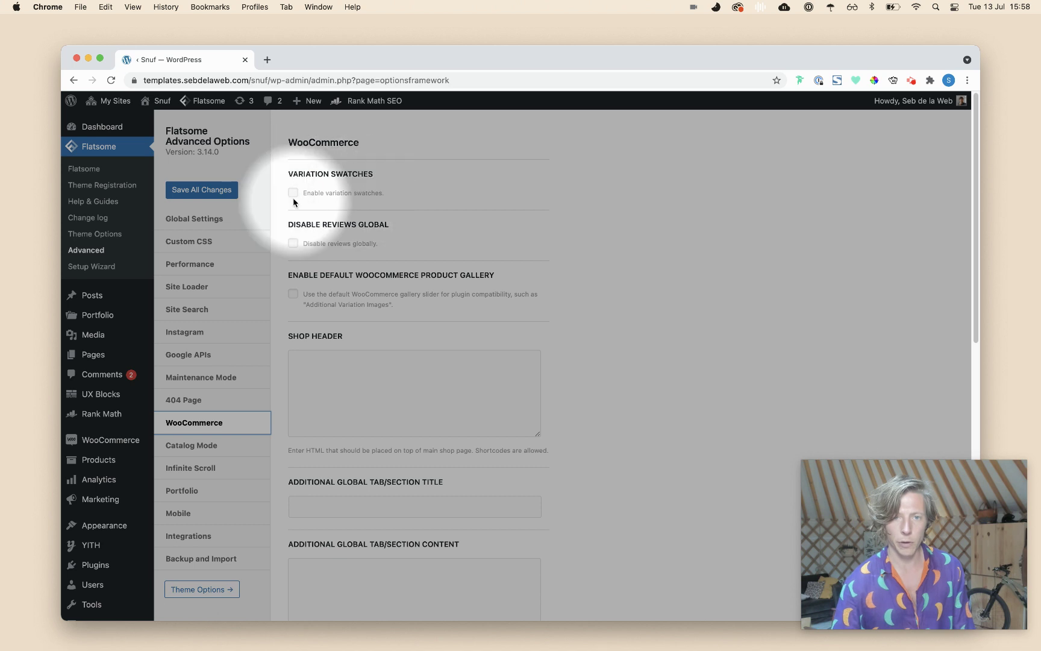
pyautogui.click(292, 192)
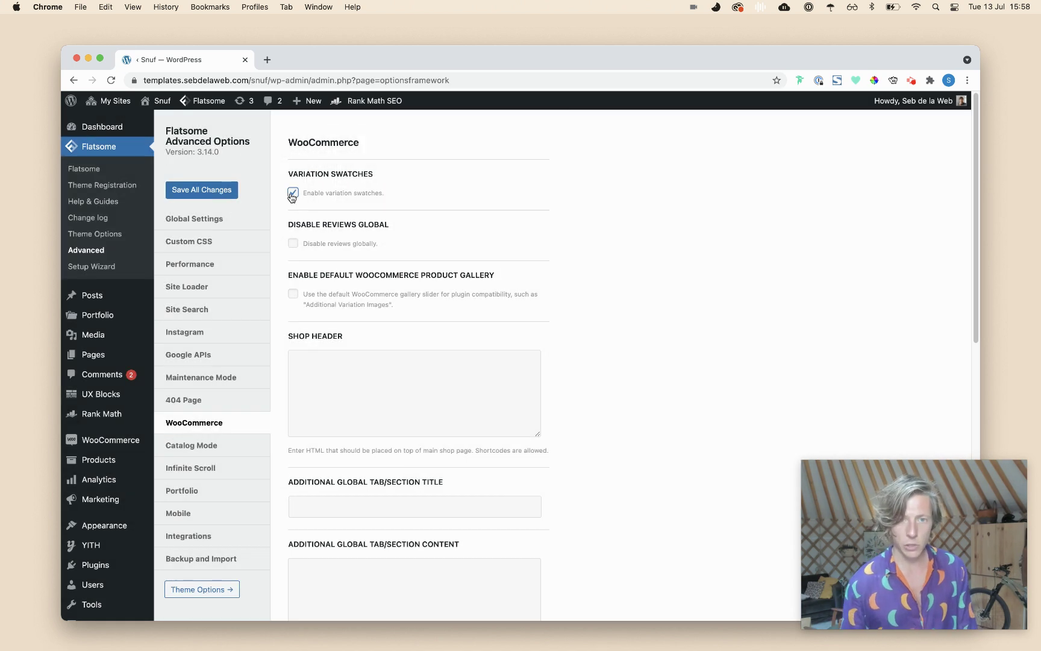
pyautogui.scroll(-15, 444, 276)
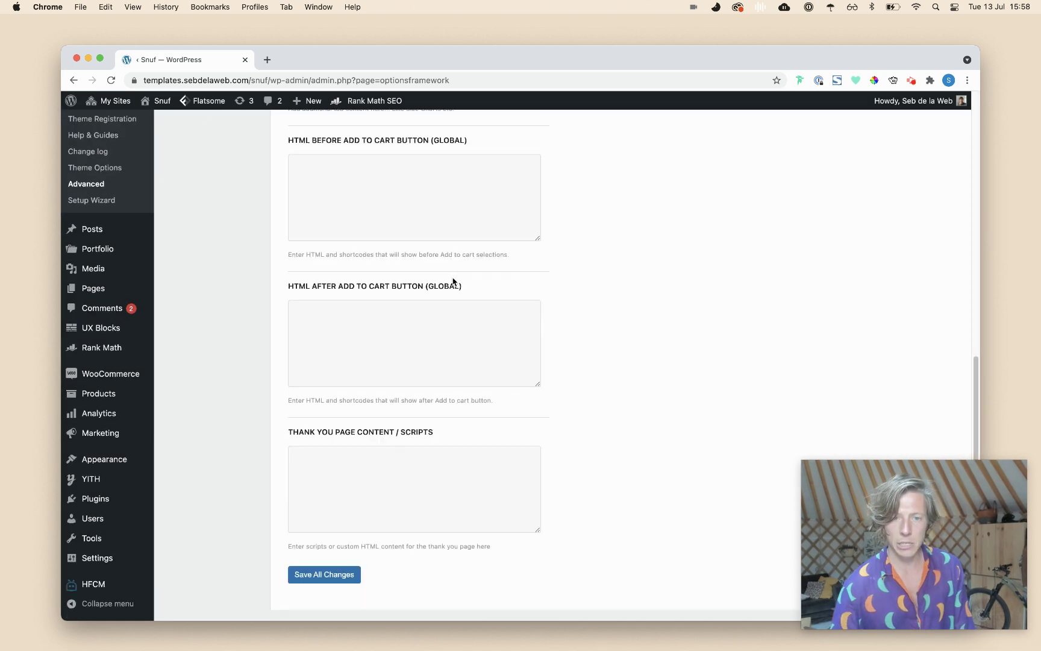
pyautogui.click(316, 575)
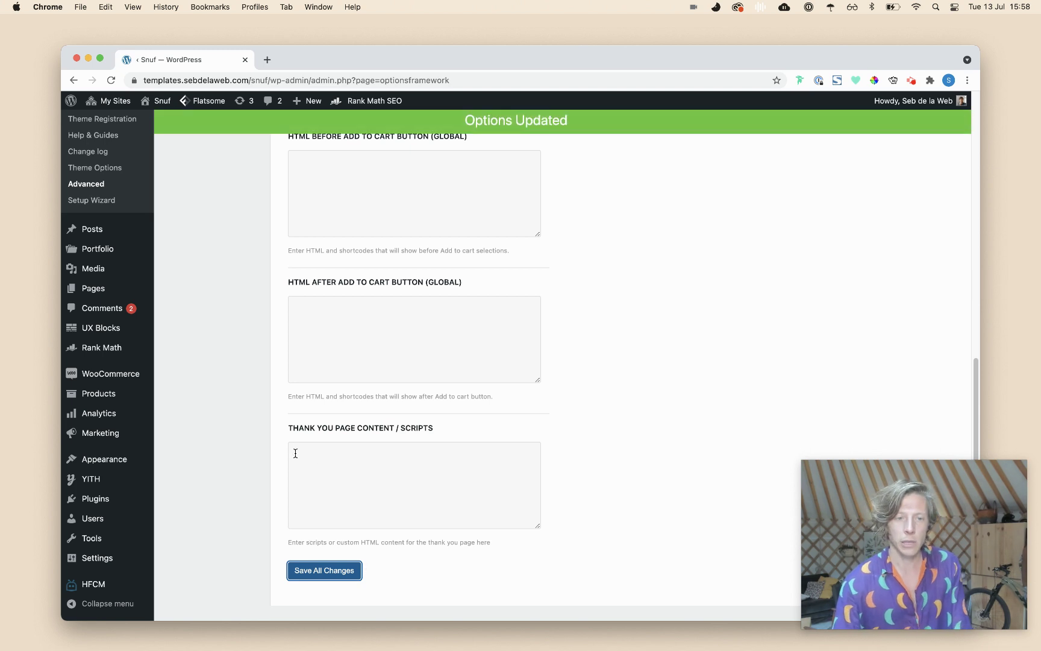
# - Review the attribute types offered for product attributes and open the existing Colors attribute for editing
pyautogui.moveTo(136, 394)
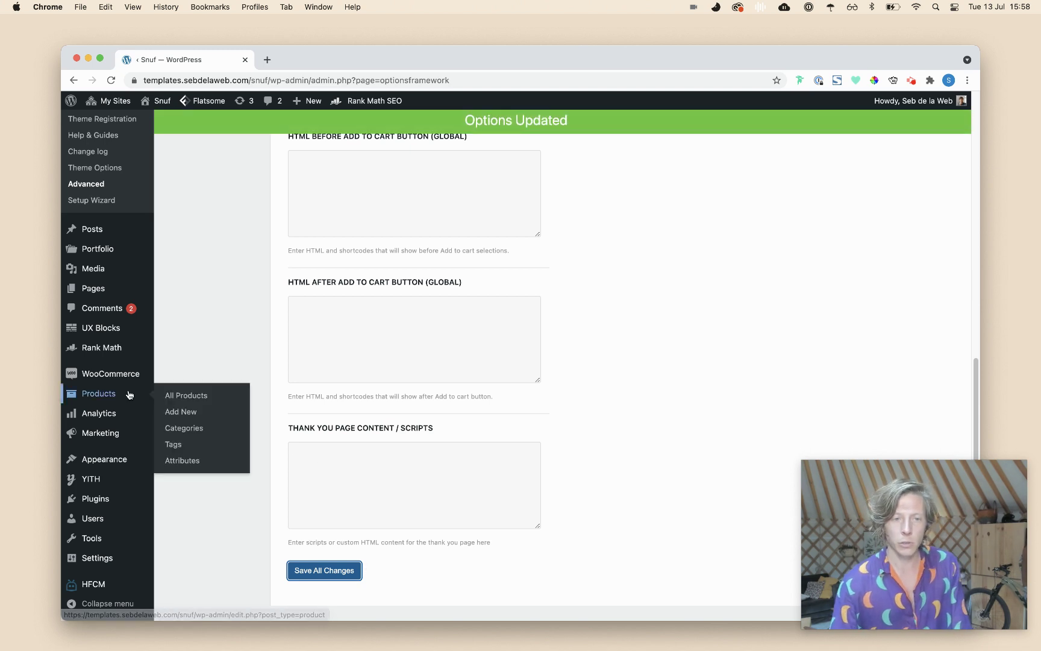
pyautogui.click(187, 459)
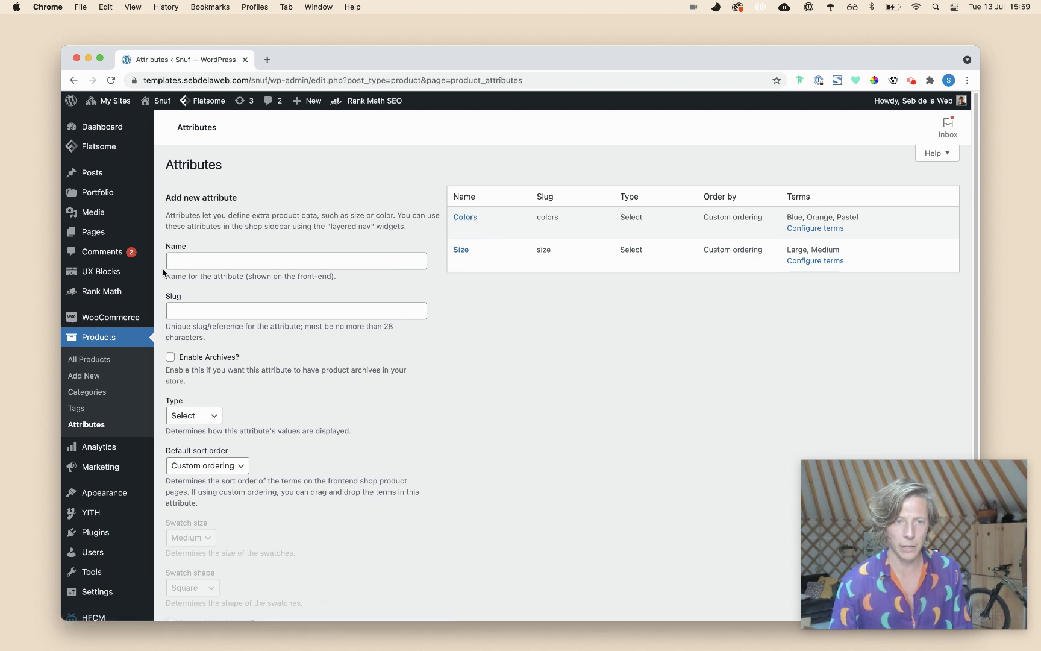
pyautogui.click(200, 415)
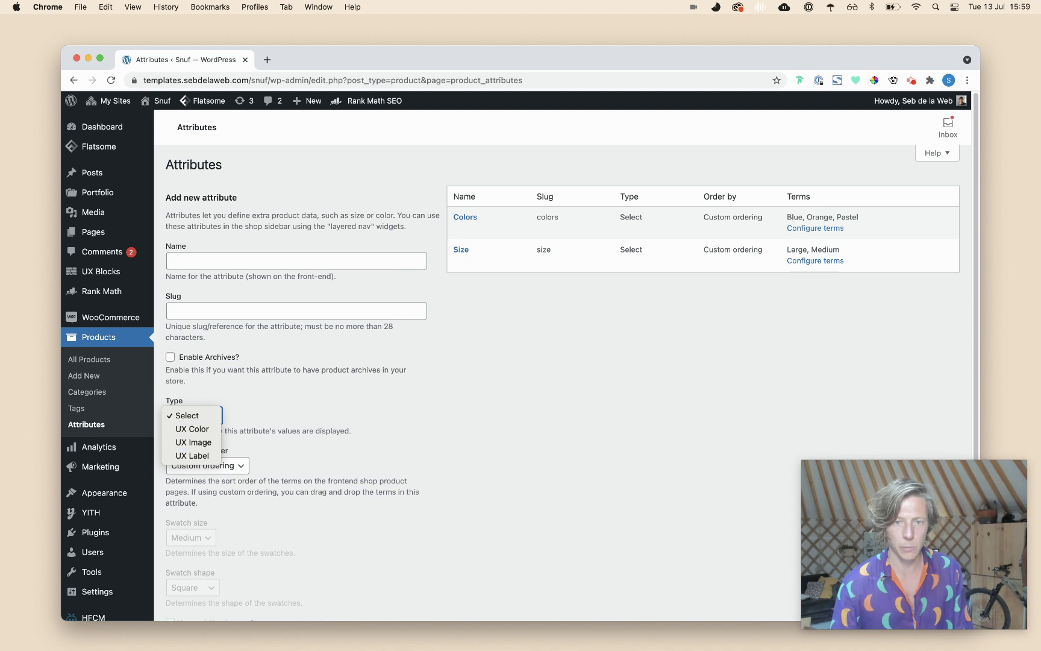
pyautogui.click(583, 194)
pyautogui.click(460, 230)
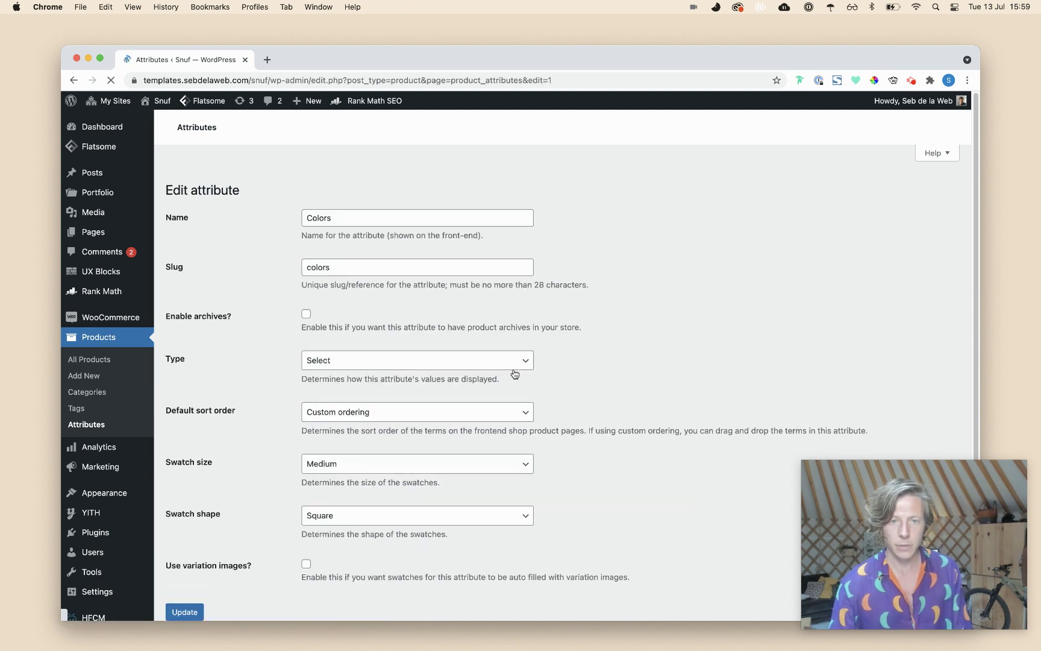
# - Set the Colors attribute's type to UX Color, keep Custom ordering as the default sort order, and update the attribute
pyautogui.scroll(-1, 360, 390)
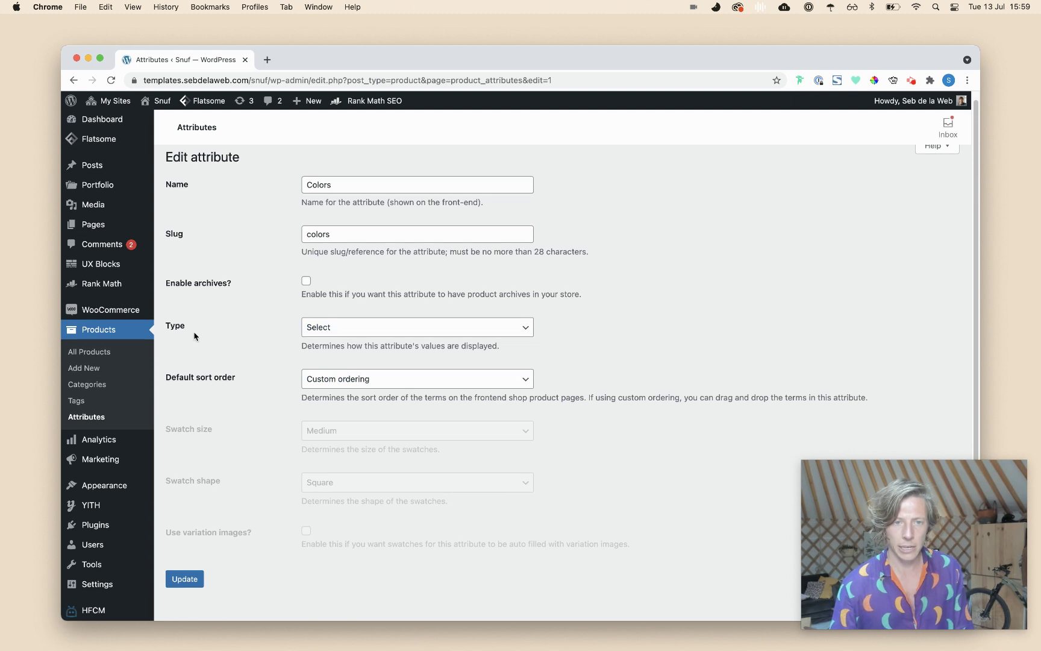
pyautogui.click(326, 328)
pyautogui.press('Down')
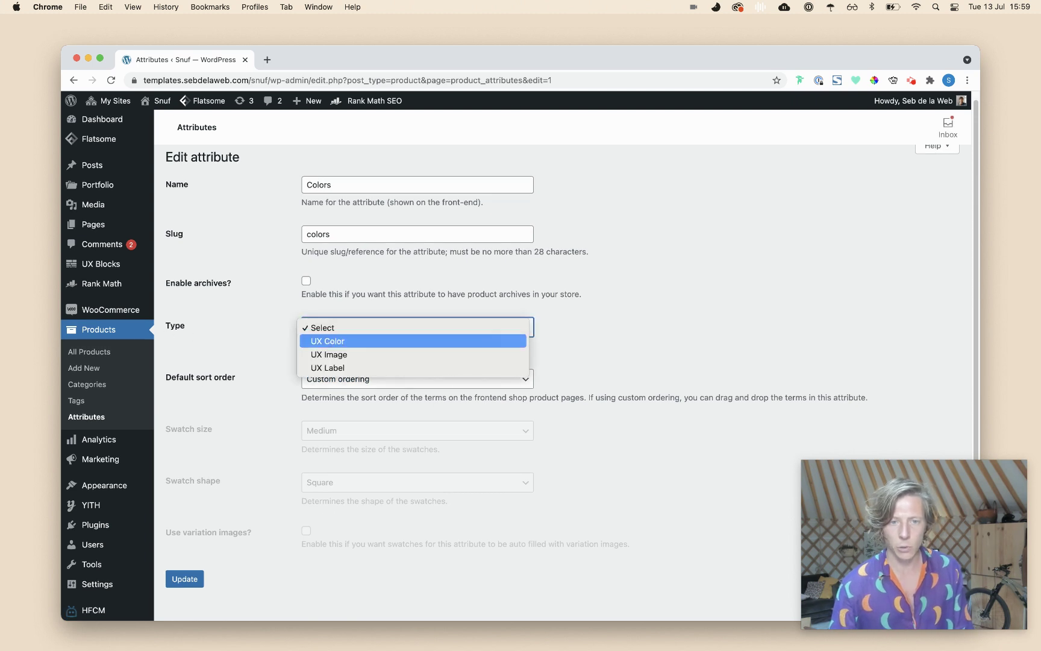
pyautogui.press('Down')
pyautogui.press('Down')
pyautogui.press('Up')
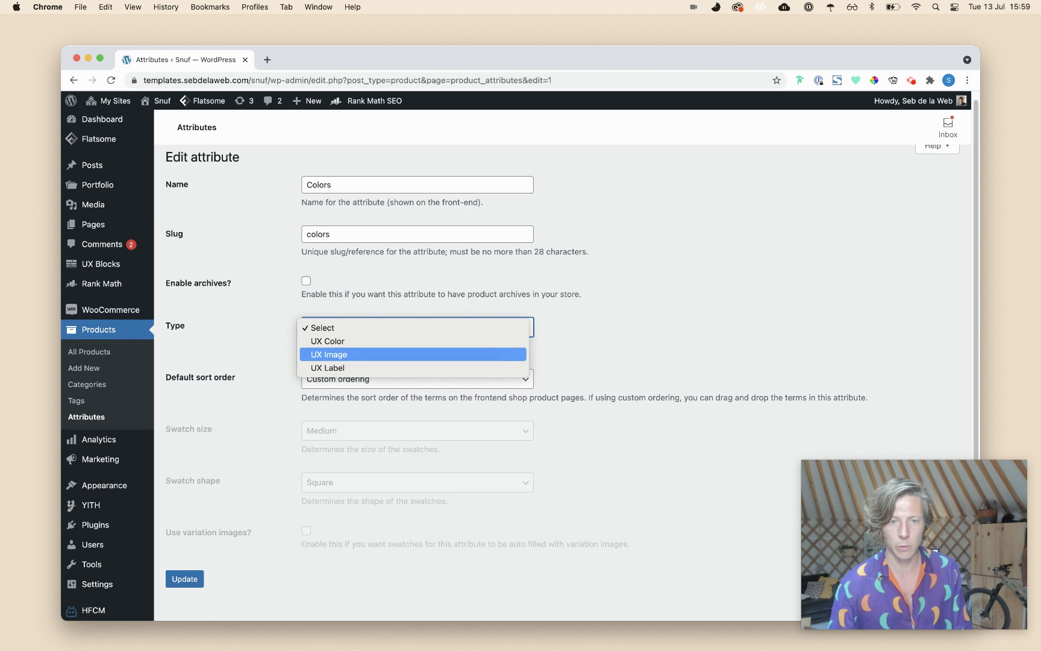
pyautogui.press('Up')
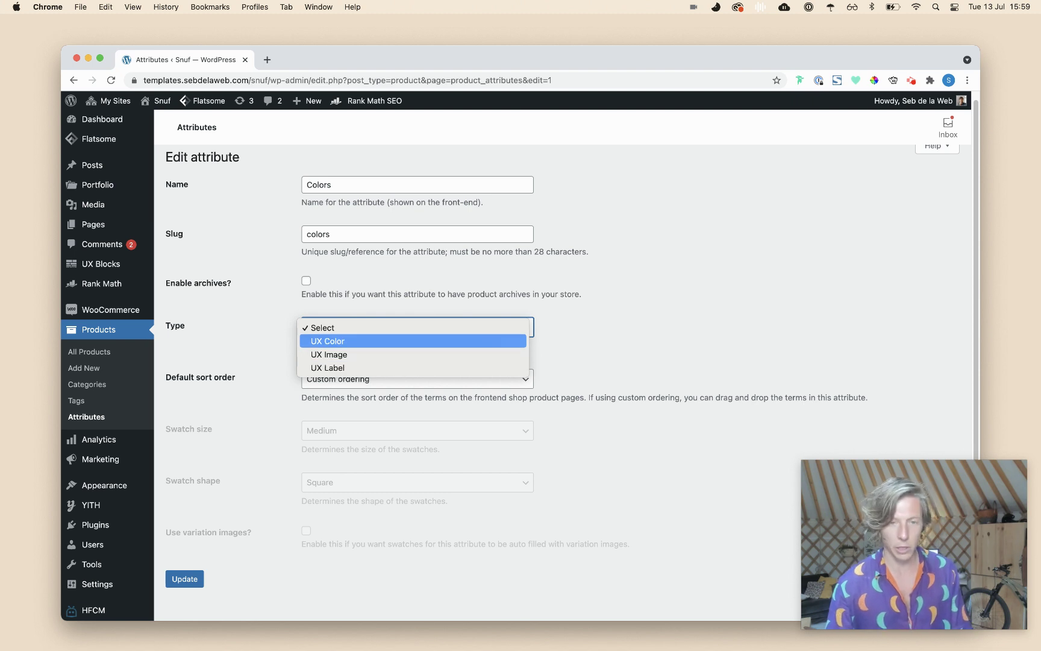
pyautogui.press('Return')
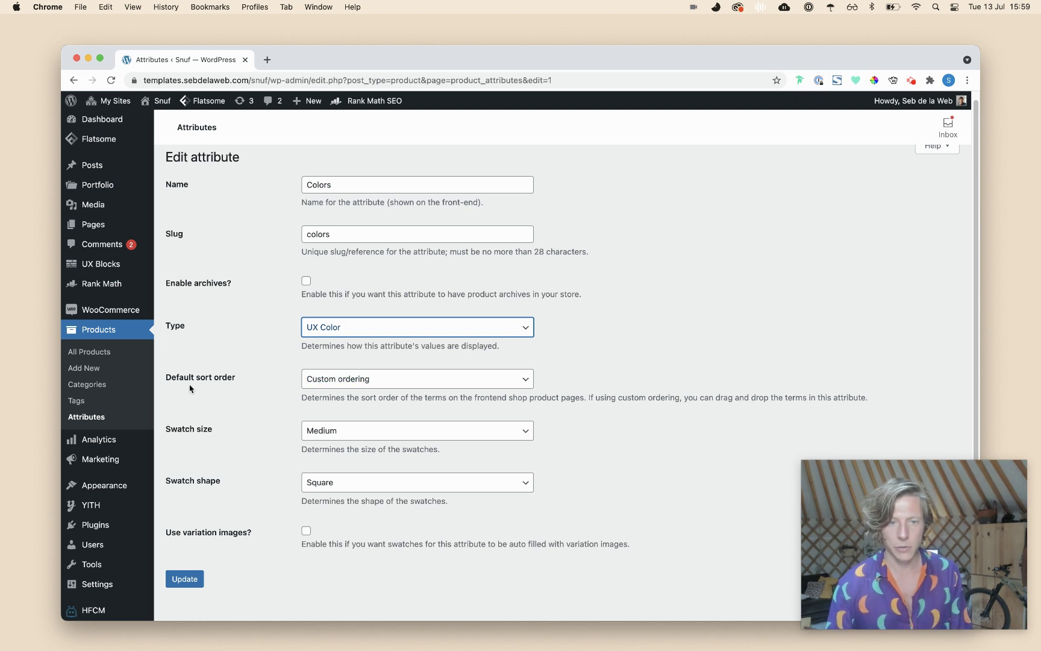
pyautogui.click(323, 379)
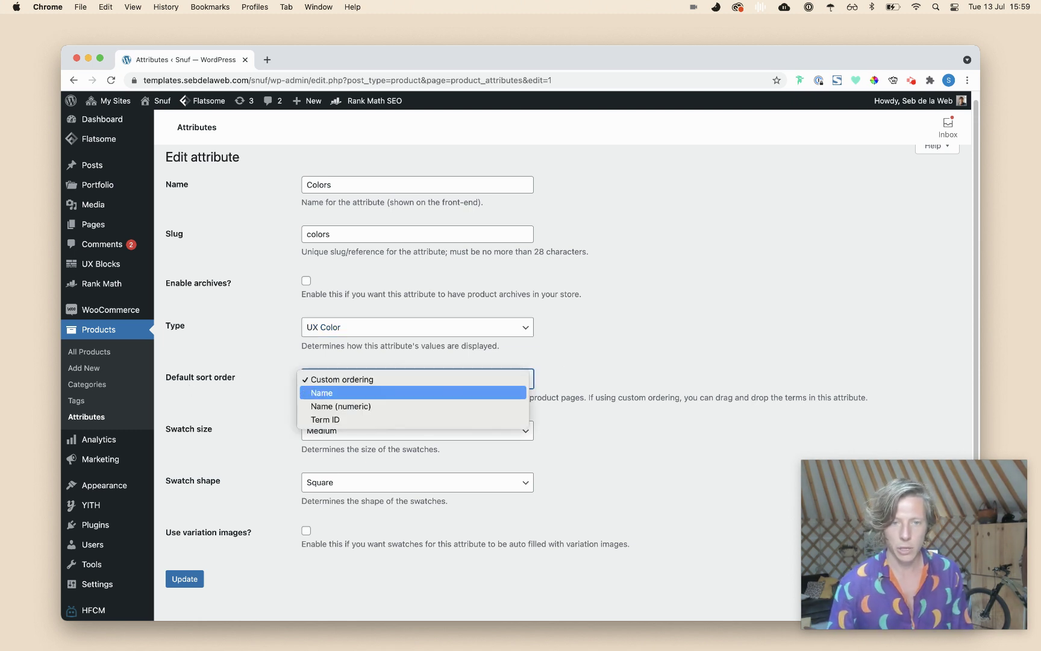
pyautogui.press('Escape')
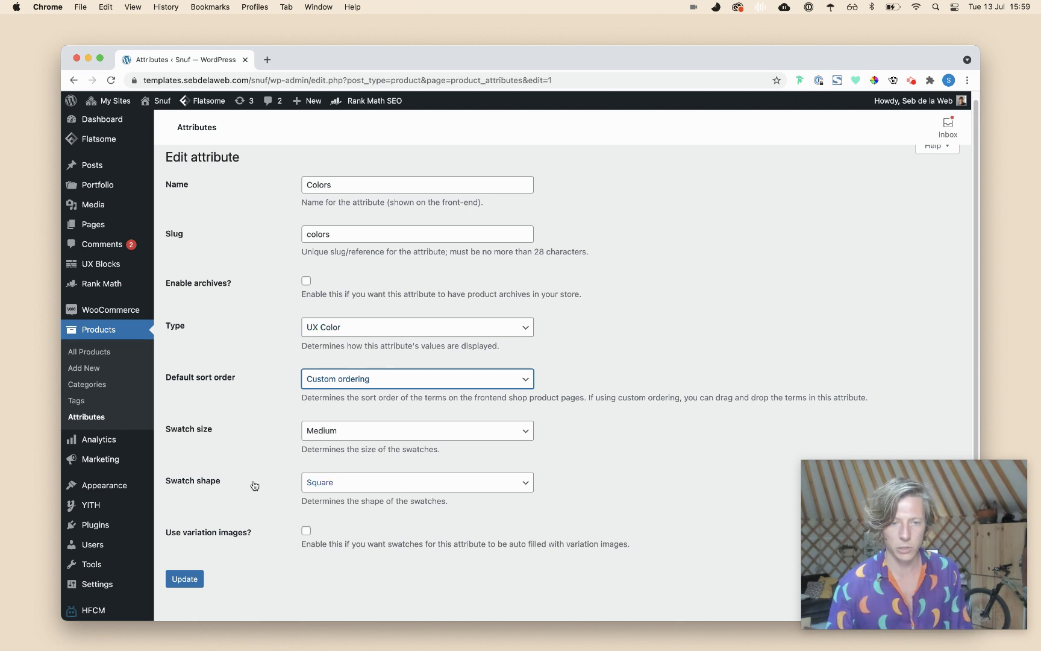
pyautogui.click(195, 582)
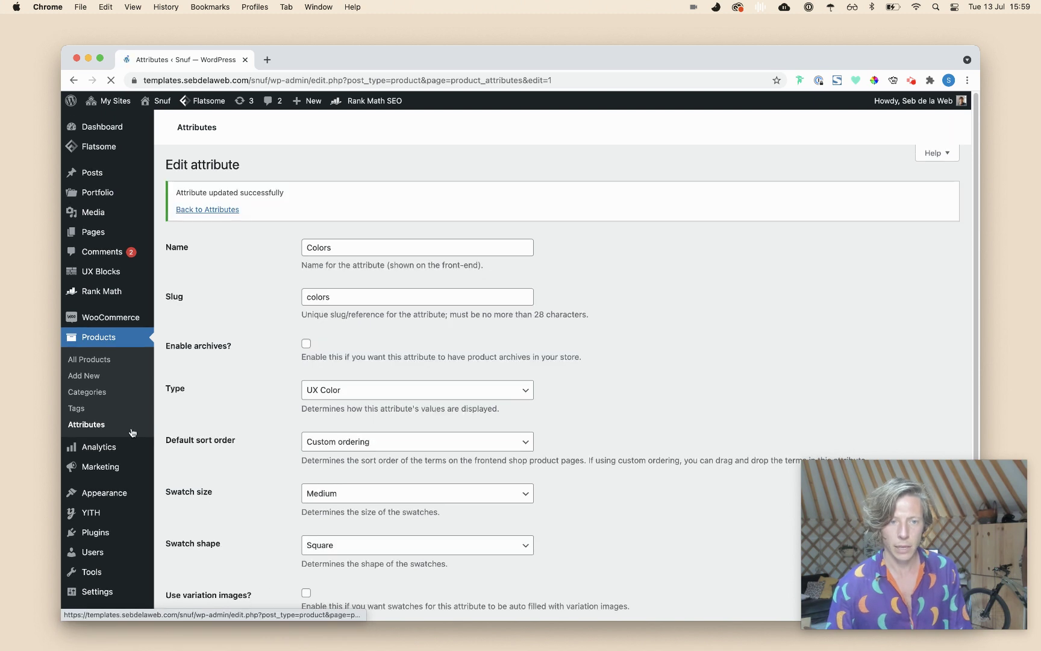
# - Return to the product attributes overview and open the terms list of the Colors attribute
pyautogui.click(106, 427)
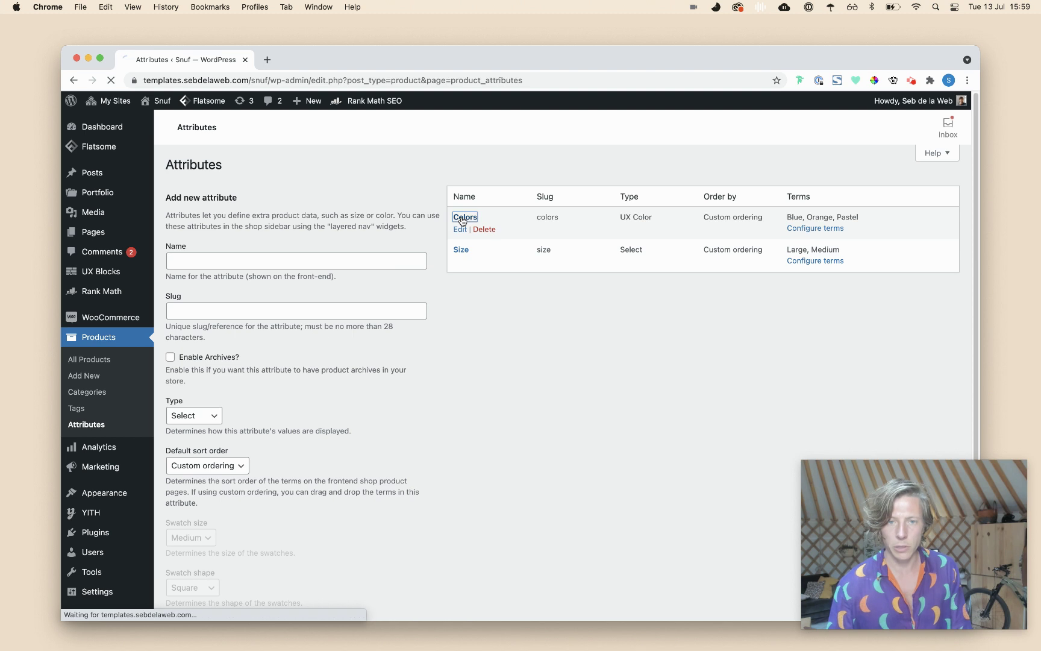
pyautogui.click(462, 218)
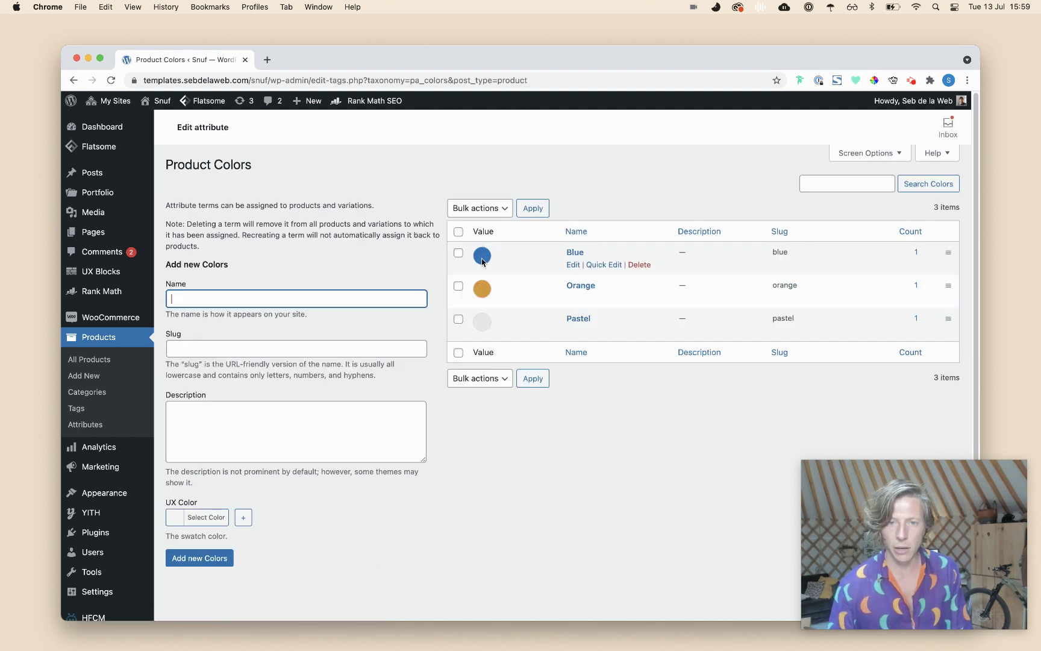
# - Inspect the swatch colour assigned to the Blue term and return to the Colors terms list
pyautogui.click(575, 253)
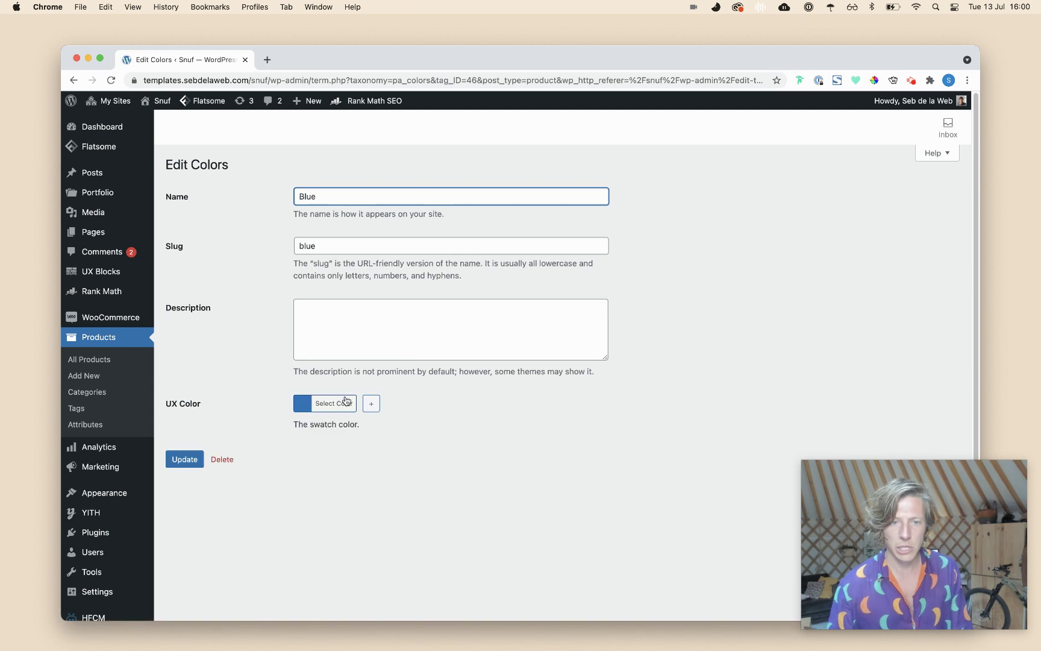
pyautogui.click(339, 403)
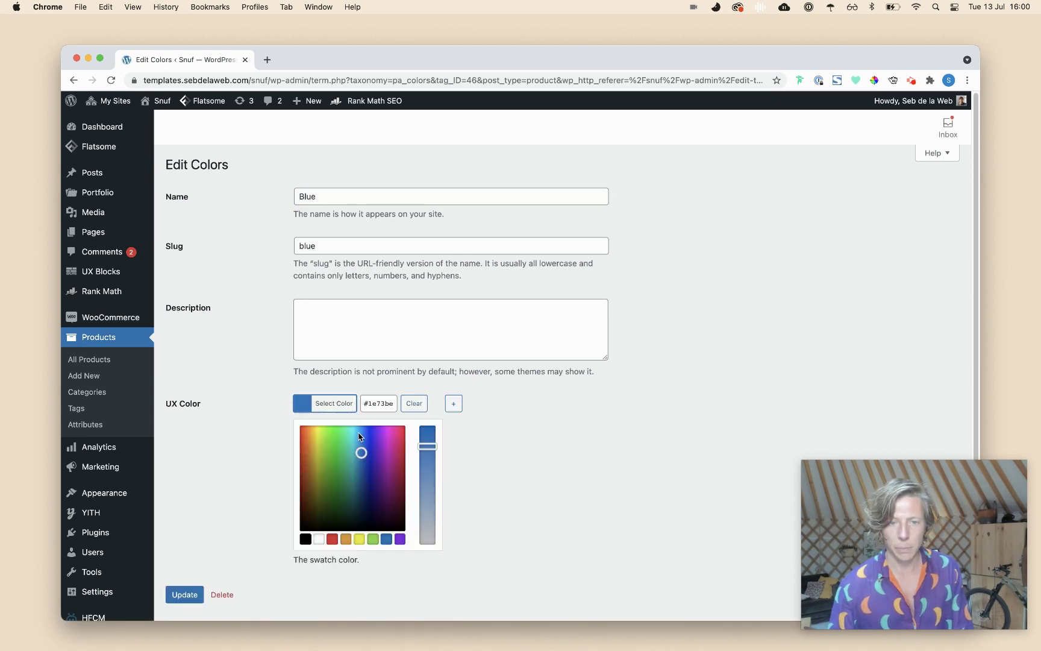
pyautogui.click(73, 80)
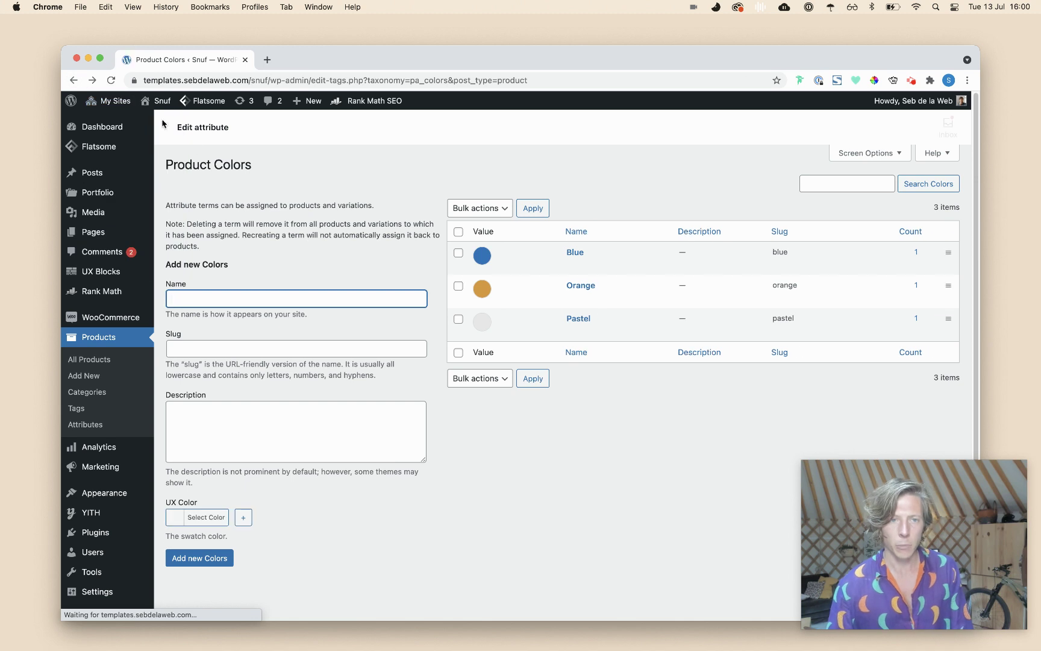
# - Open the storefront in a separate tab, go to the Fujifilm Instax Square product, and try its pastel, orange and blue swatches
pyautogui.keyDown('super'); pyautogui.click(164, 122); pyautogui.keyUp('super')
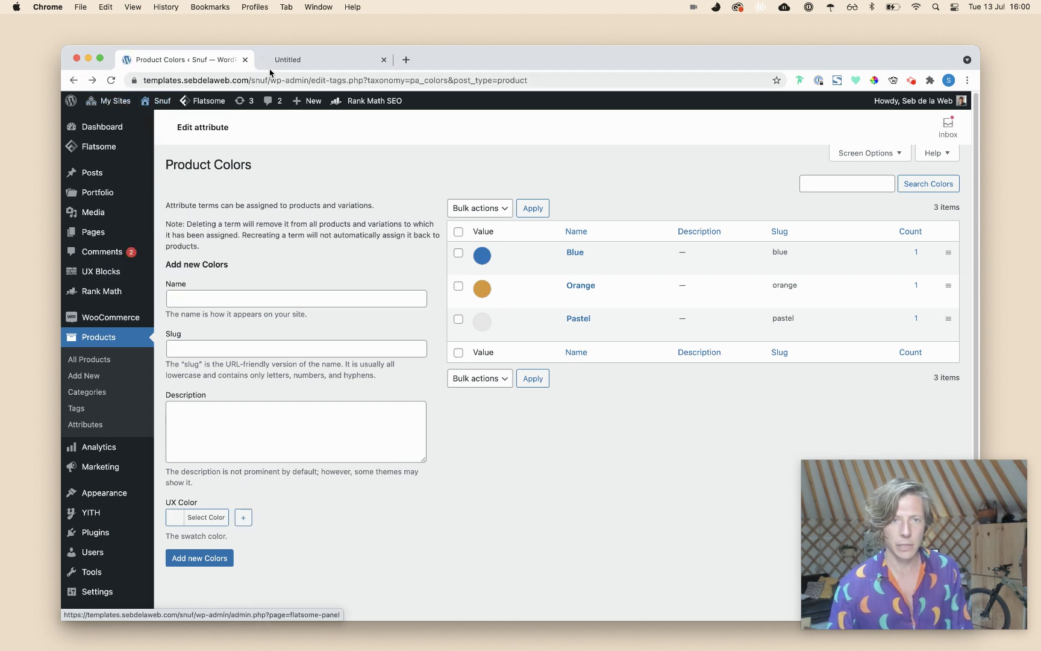
pyautogui.click(295, 61)
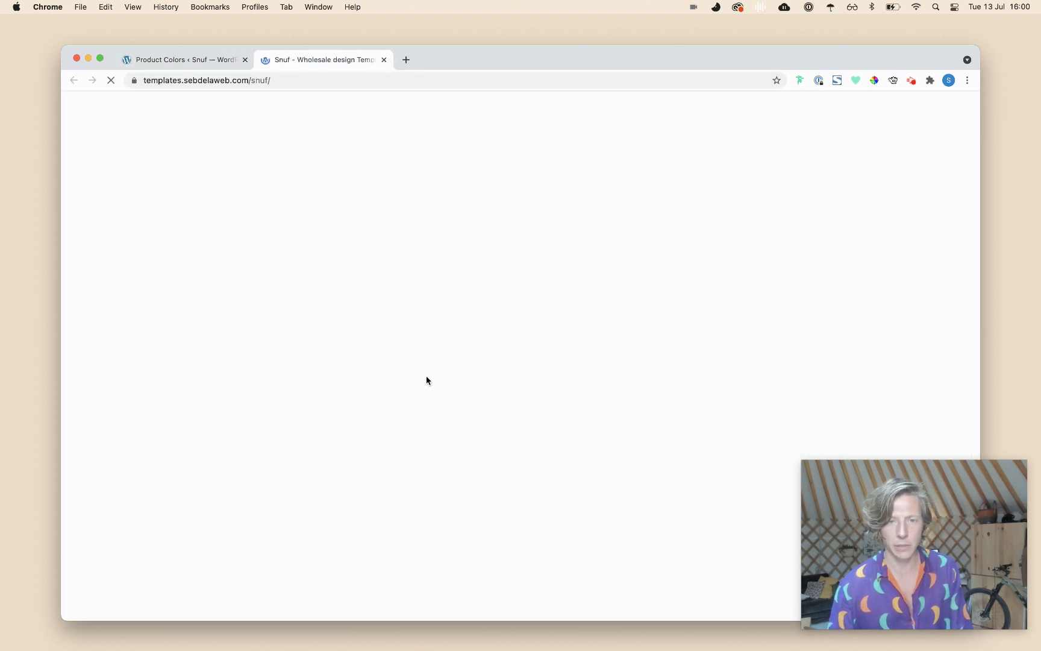
pyautogui.scroll(-6, 431, 377)
pyautogui.scroll(-6, 435, 378)
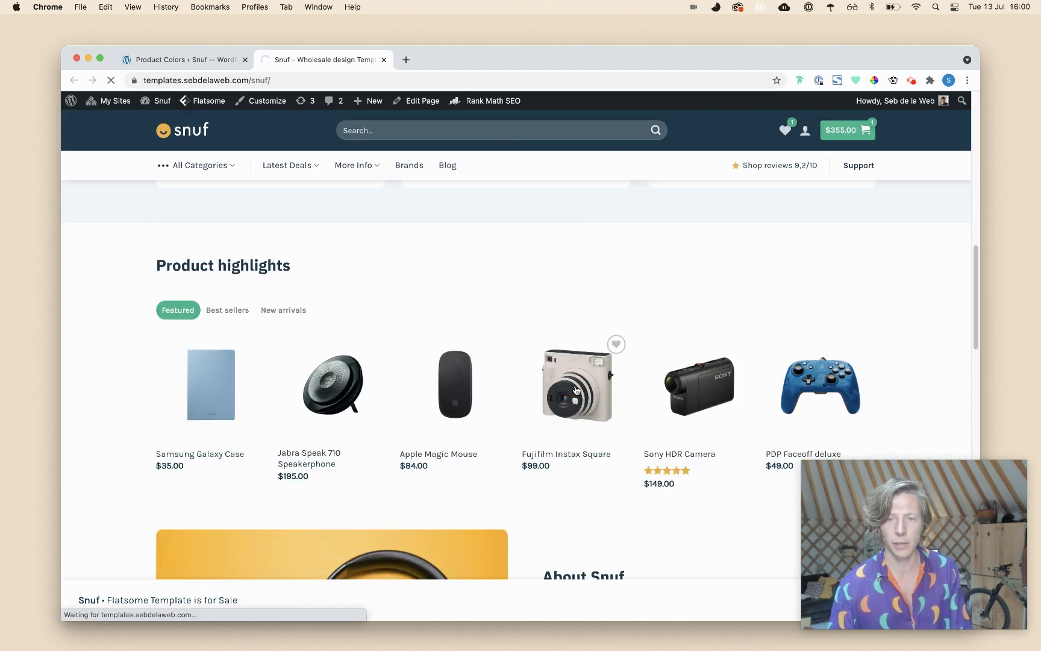
pyautogui.click(635, 345)
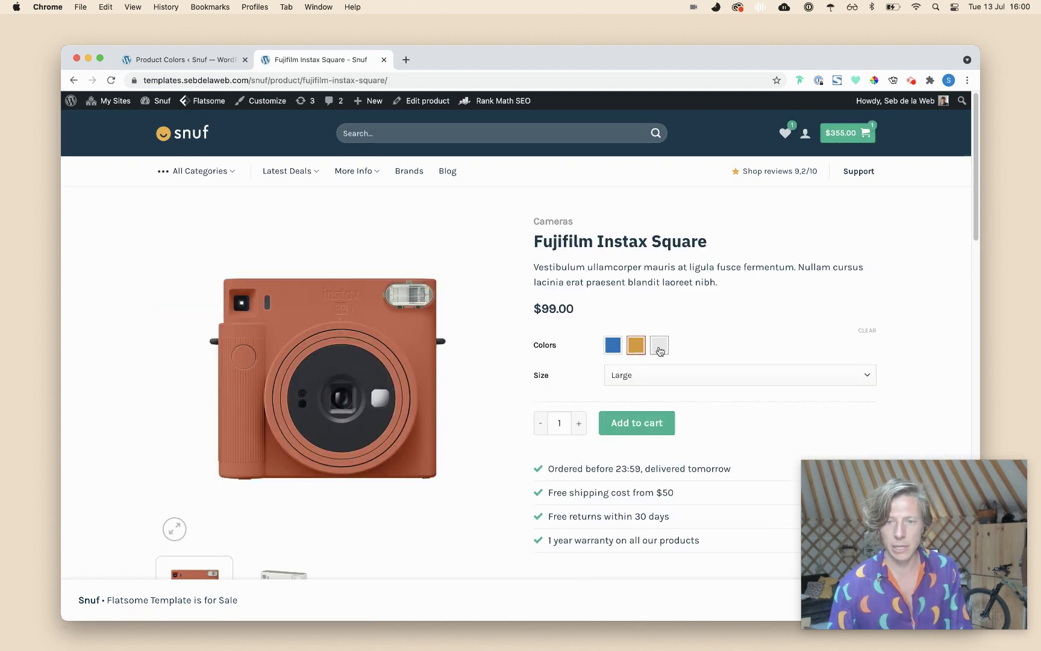
pyautogui.click(659, 347)
pyautogui.click(636, 346)
pyautogui.click(612, 346)
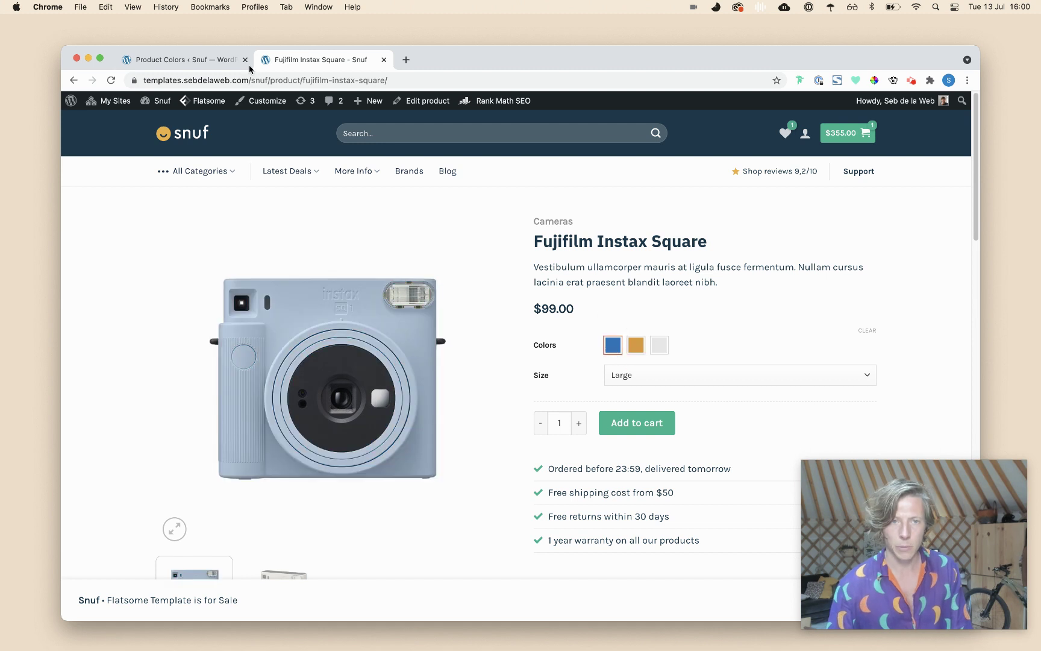
# - Return to the product attributes overview in the WordPress admin and open the Colors attribute for editing
pyautogui.click(181, 59)
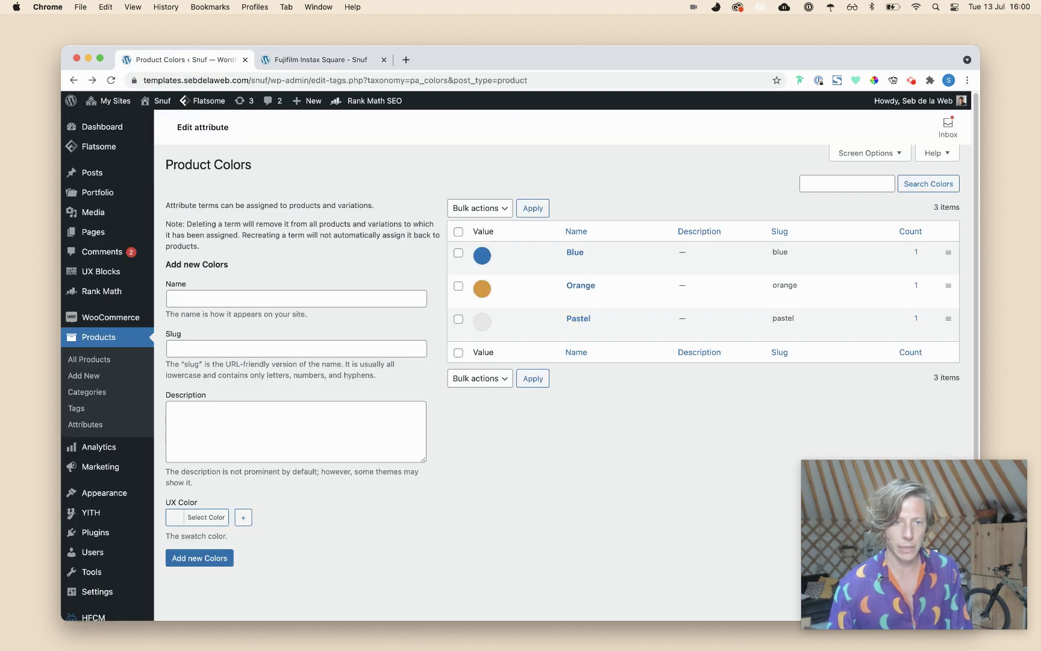
pyautogui.click(85, 424)
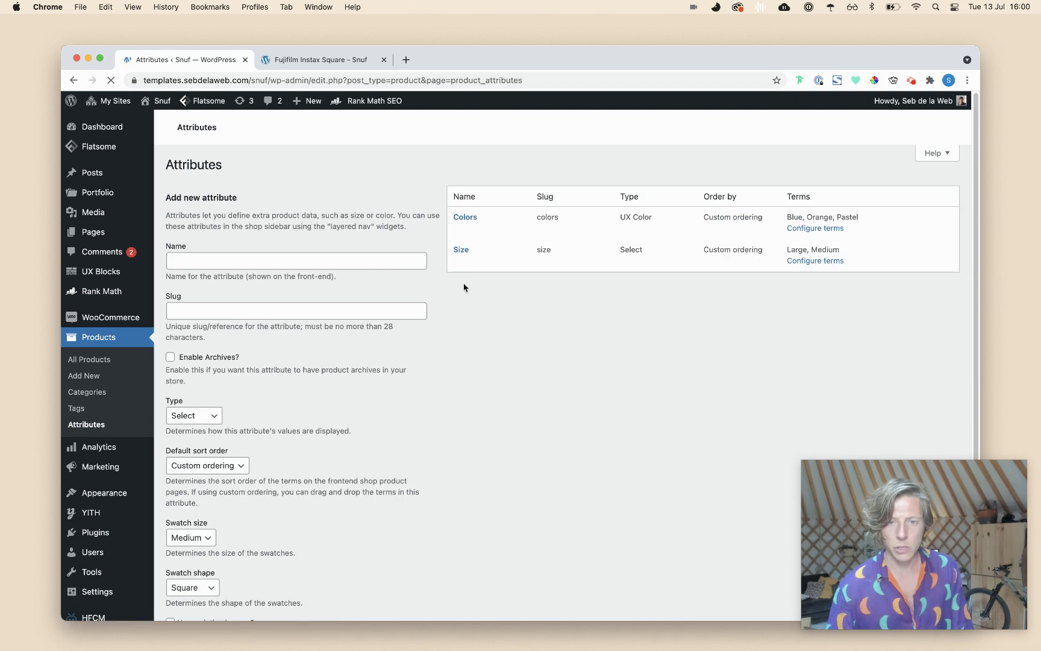
pyautogui.click(459, 229)
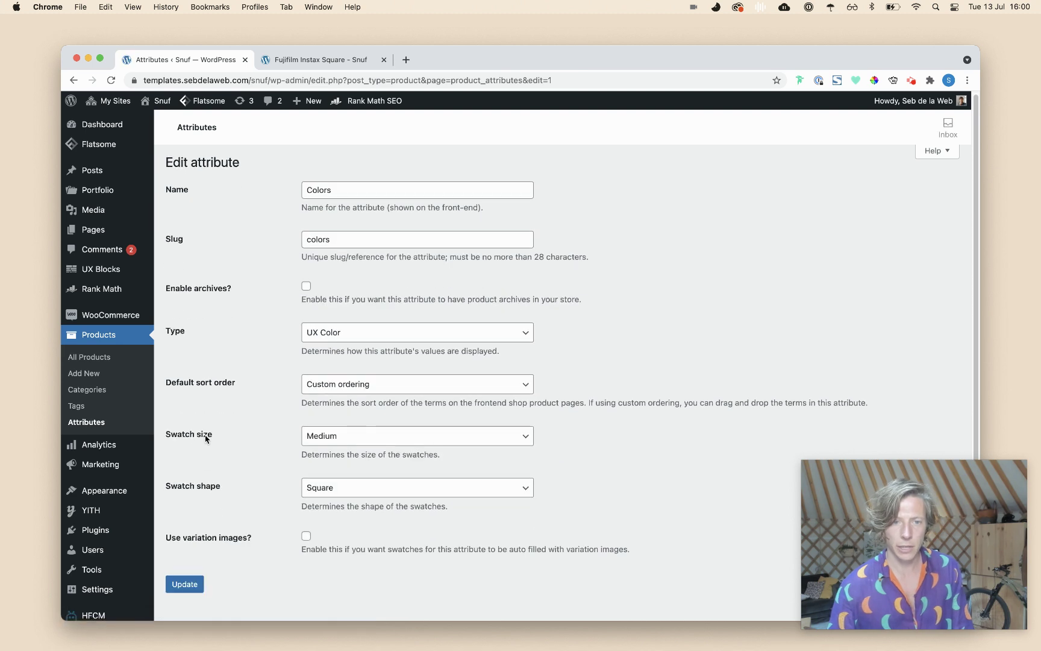
# - Set the Colors attribute's swatch size to X Large and update the attribute
pyautogui.click(323, 437)
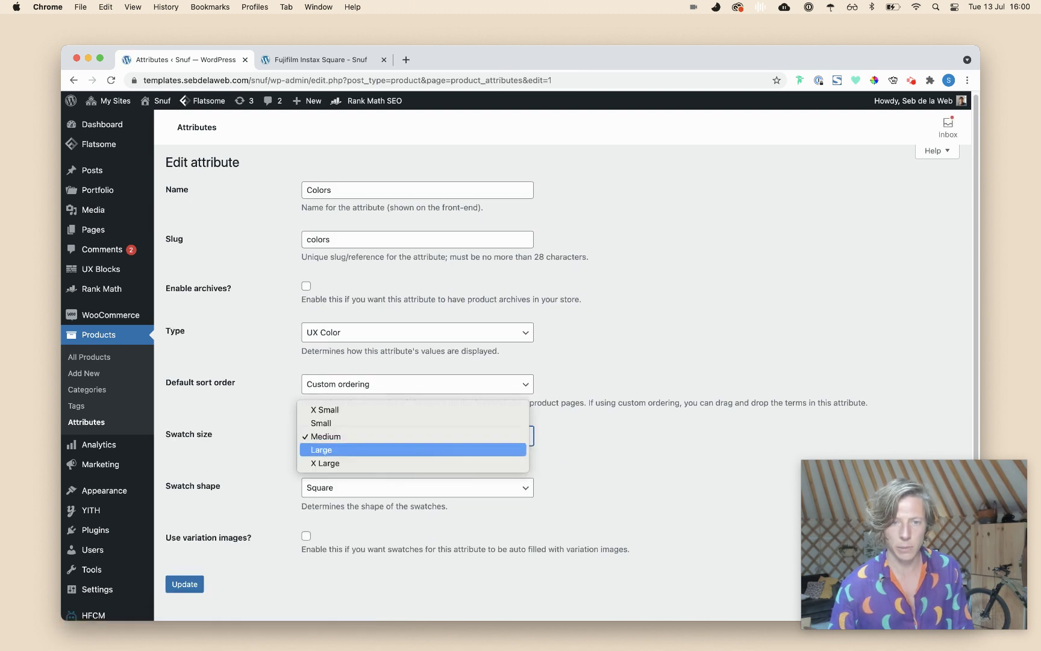
pyautogui.click(321, 450)
pyautogui.click(330, 436)
pyautogui.click(325, 451)
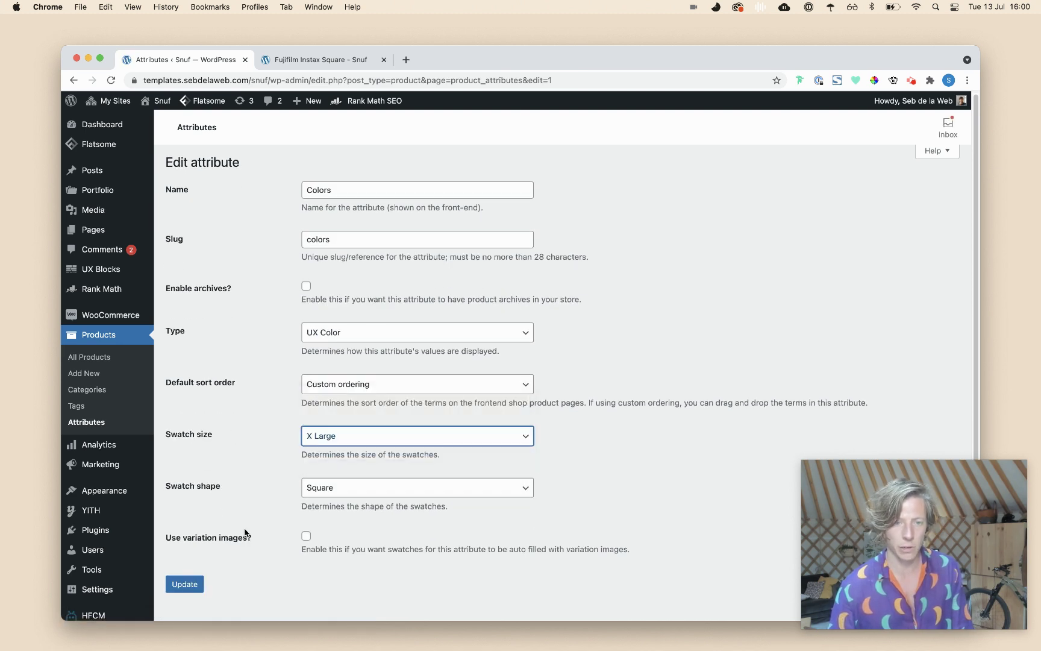
pyautogui.click(185, 584)
# - Reload the Fujifilm Instax Square product page to check the swatch size, and return to the attribute editor
pyautogui.click(325, 61)
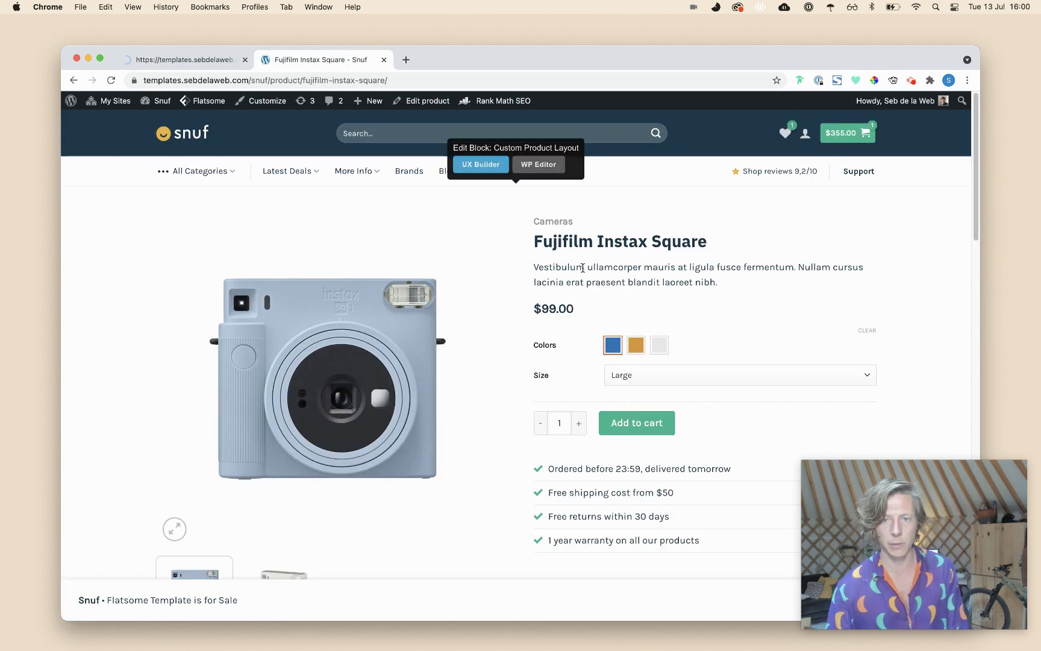
pyautogui.press('super+r')
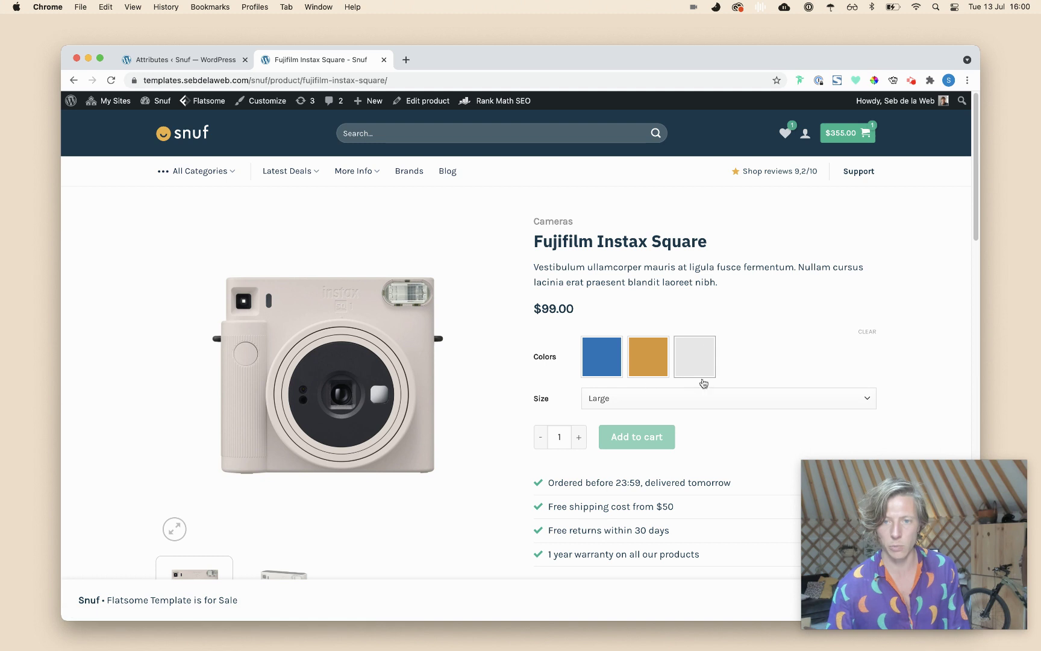
pyautogui.press('super+alt+Left')
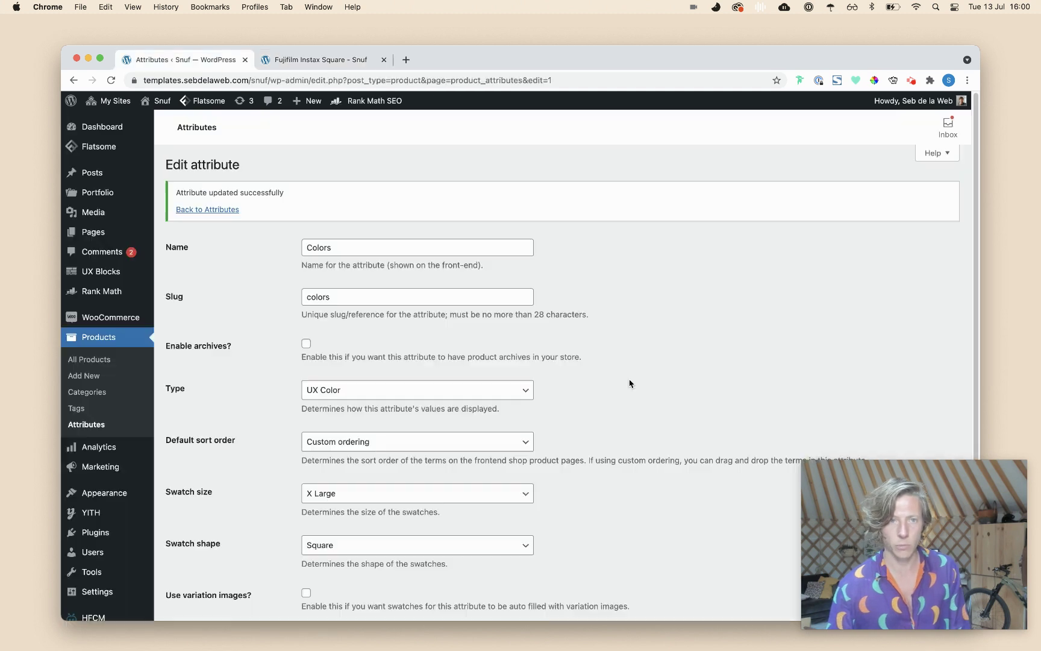
# - Set the swatch shape to Rounded, update the attribute, and check the swatches on the product page
pyautogui.scroll(-3, 347, 522)
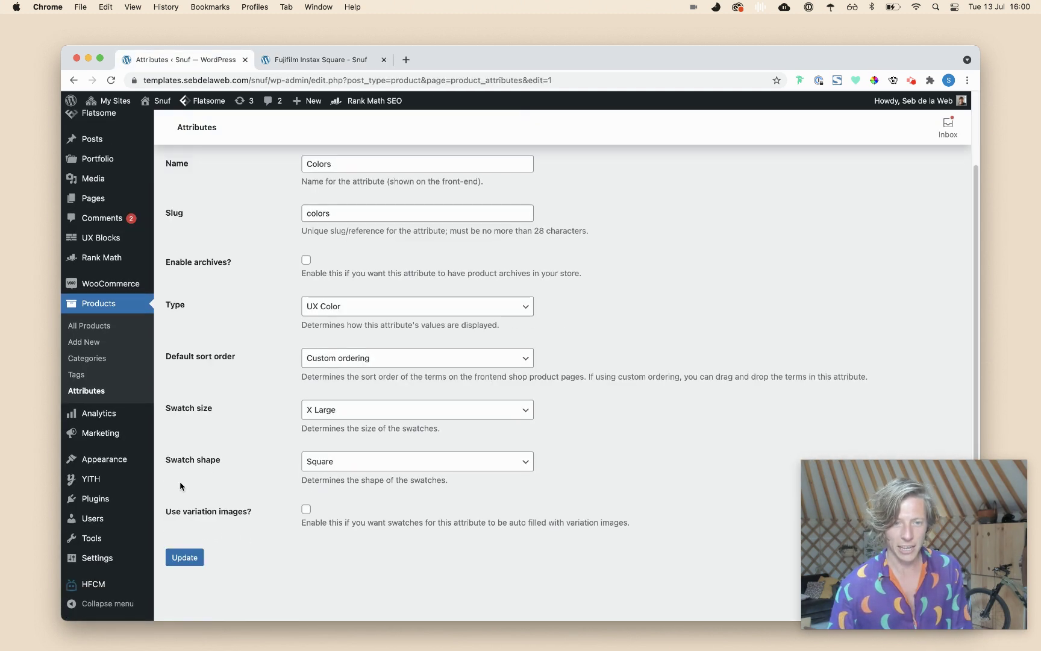
pyautogui.click(358, 461)
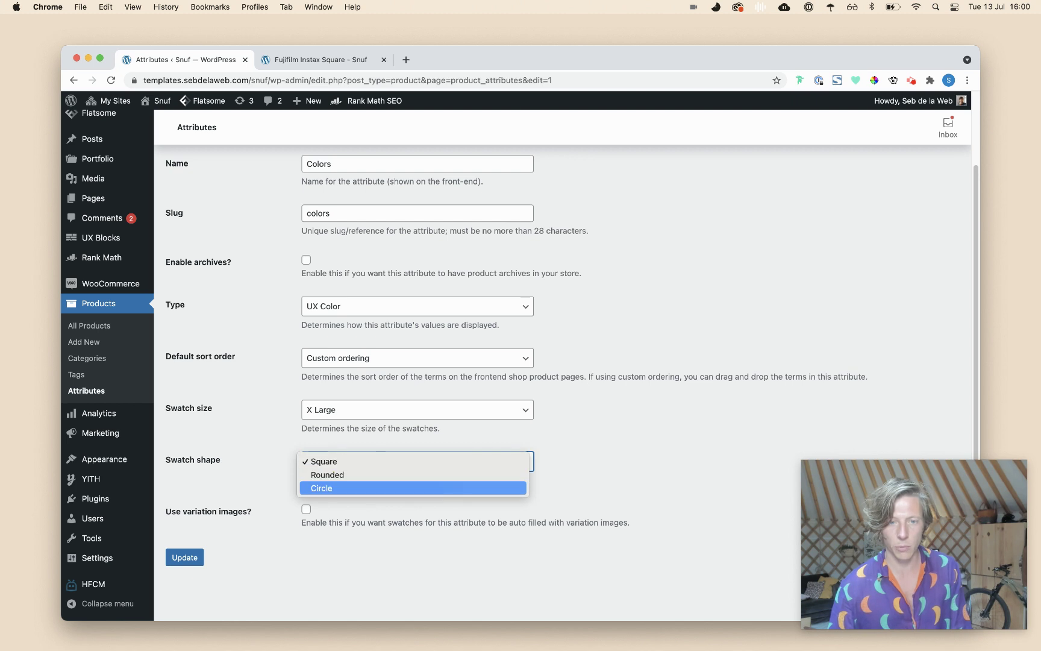
pyautogui.click(327, 474)
pyautogui.click(185, 557)
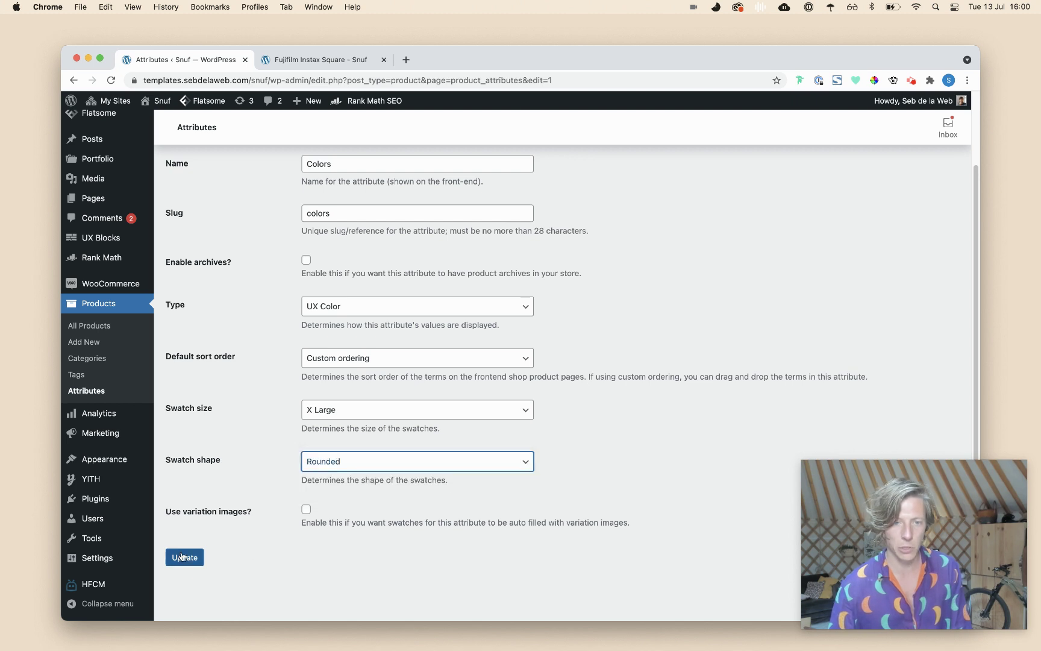
pyautogui.click(334, 53)
pyautogui.press('super+r')
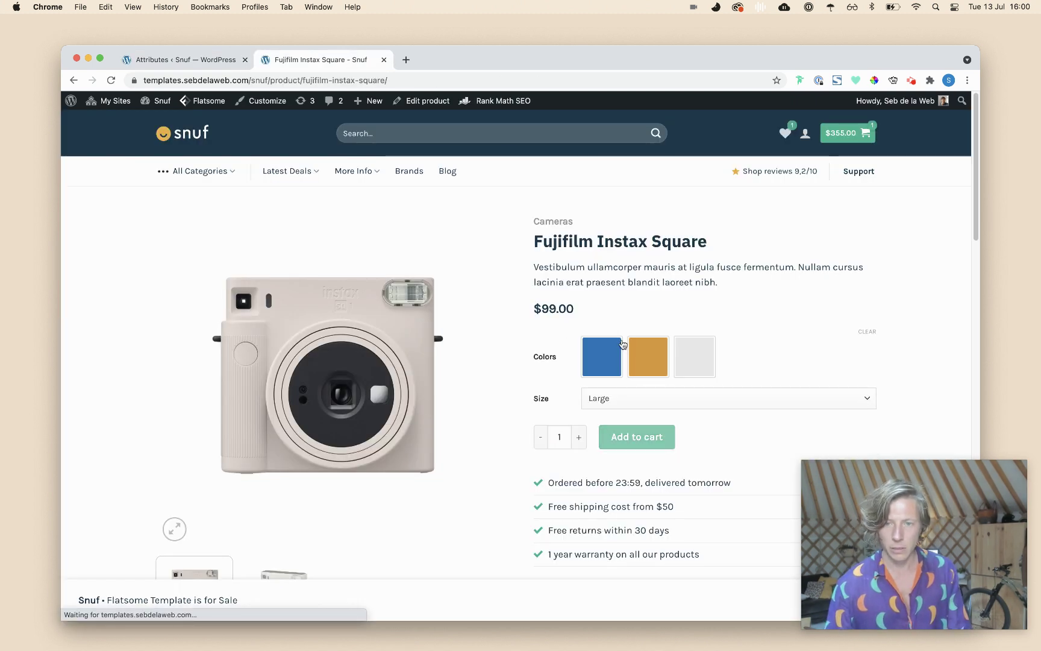
pyautogui.hotkey('ctrl', 'shift', 'Tab')
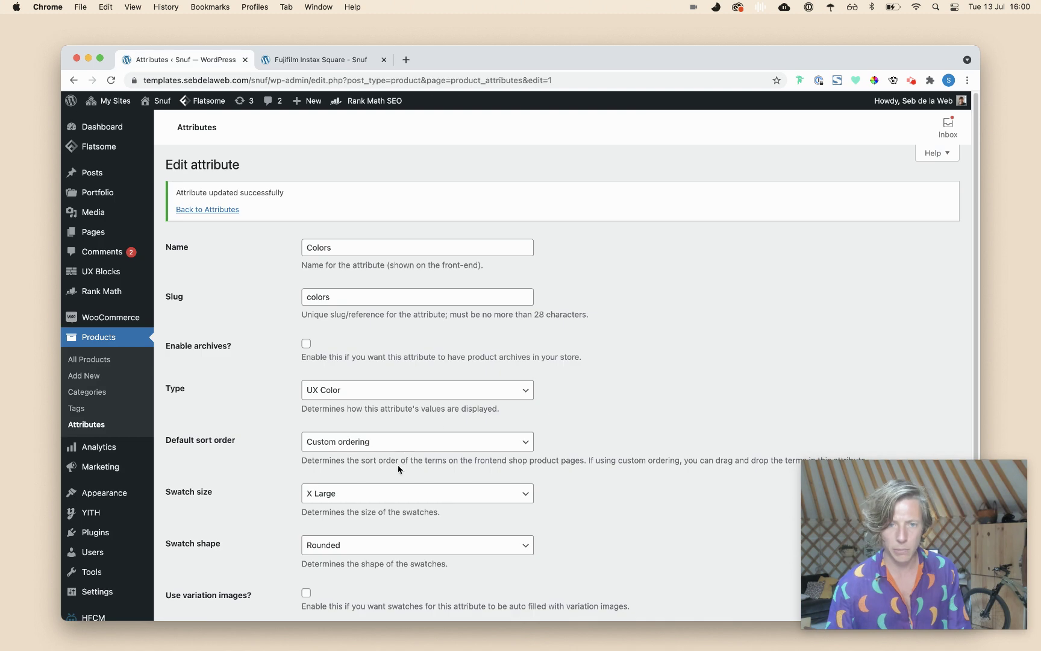
# - Set the Colors swatch size to Medium, update the attribute, and reload the product page to check the swatches
pyautogui.click(379, 494)
pyautogui.press('Escape')
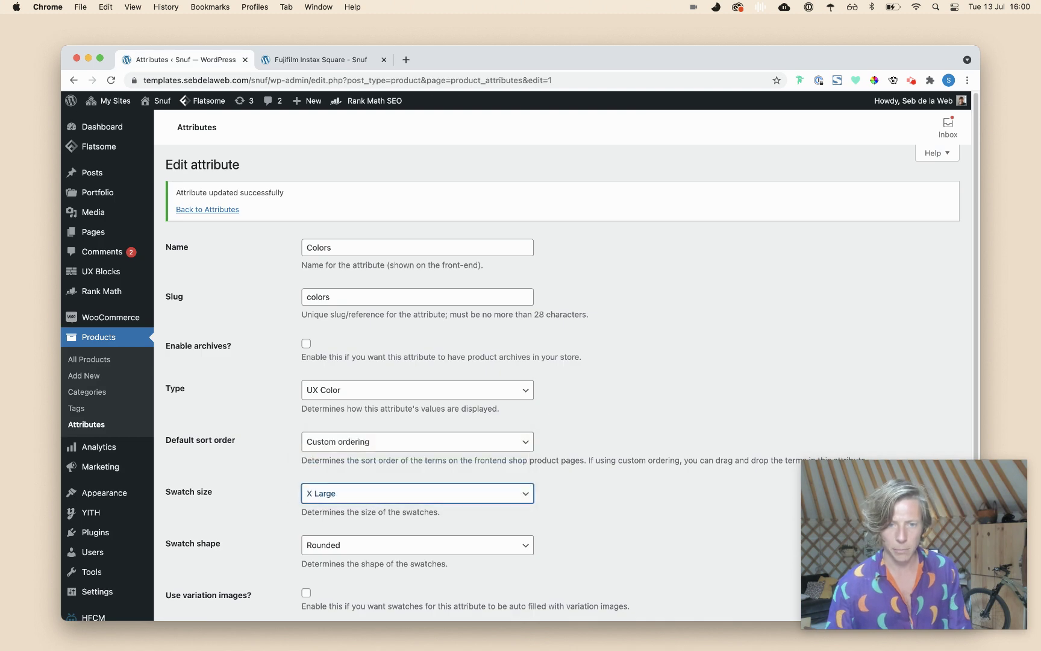
pyautogui.press('m')
pyautogui.scroll(-3, 422, 422)
pyautogui.click(183, 559)
pyautogui.click(346, 63)
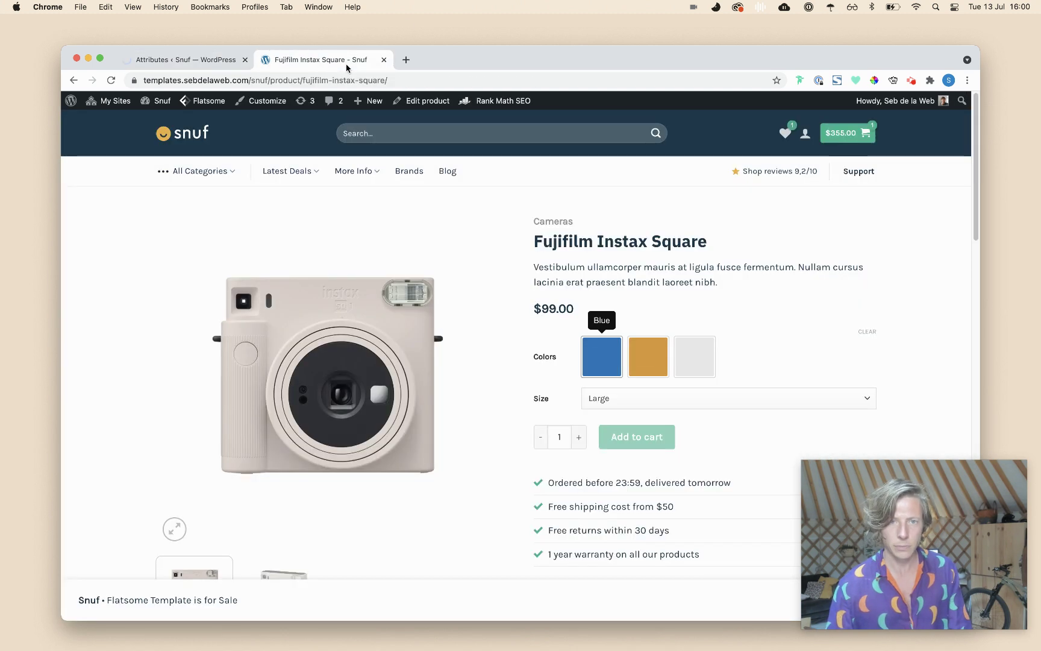
pyautogui.press('super+r')
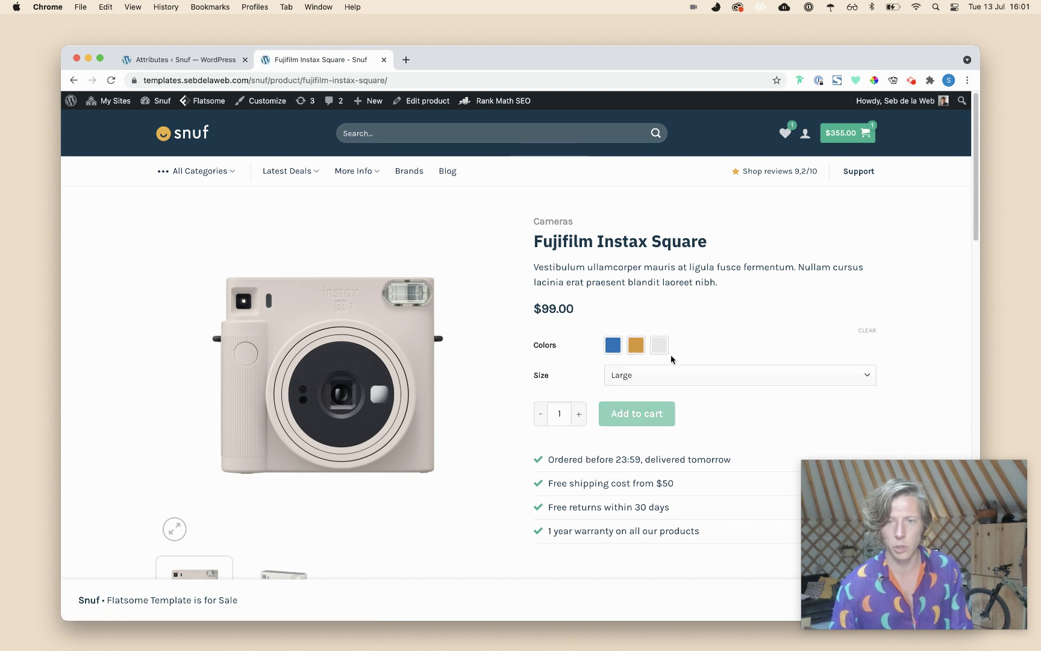
# - Set the Colors attribute's swatch shape to Circle and update the attribute
pyautogui.press('super+1')
pyautogui.scroll(-3, 424, 444)
pyautogui.click(374, 470)
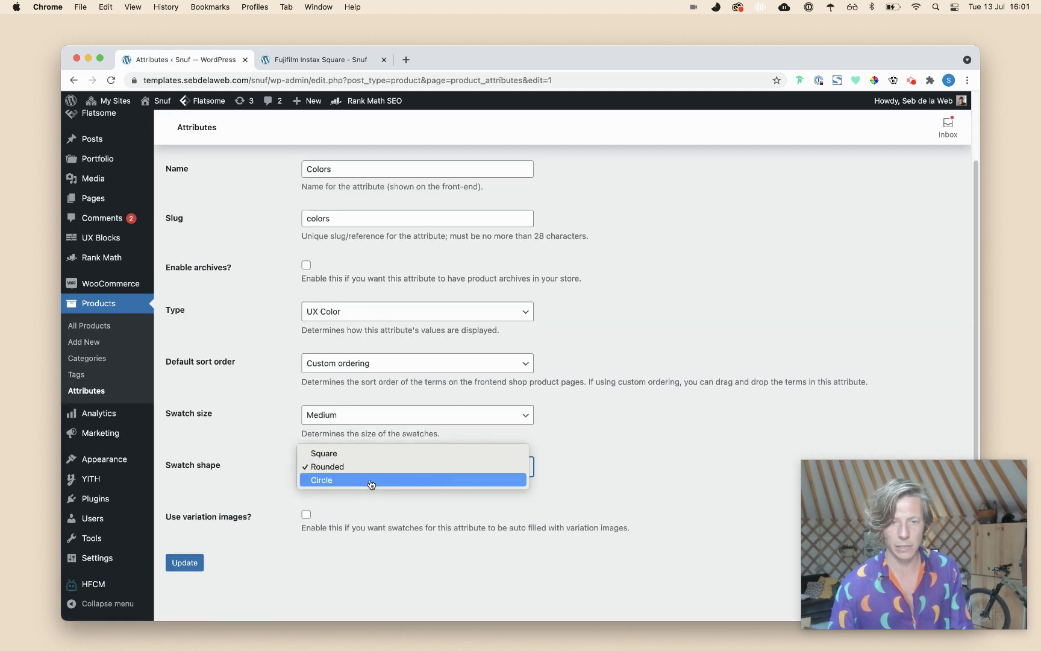
pyautogui.click(371, 466)
pyautogui.click(184, 562)
# - Check the swatch shape on the reloaded product page, and review the variation images option of the Colors attribute
pyautogui.press('super+2')
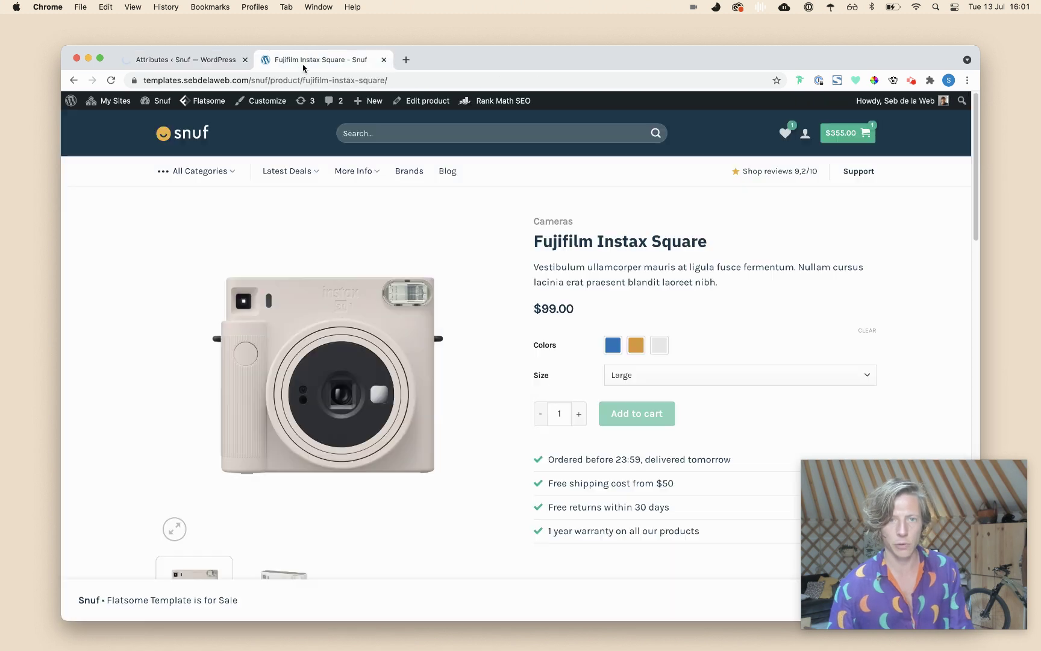
pyautogui.press('super+r')
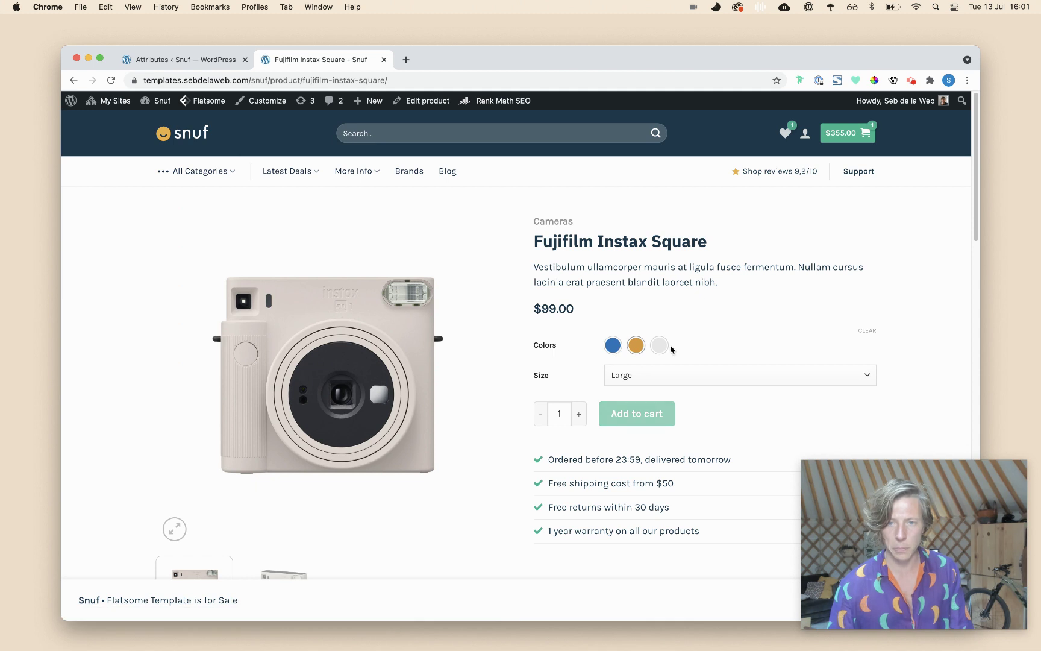
pyautogui.press('super+1')
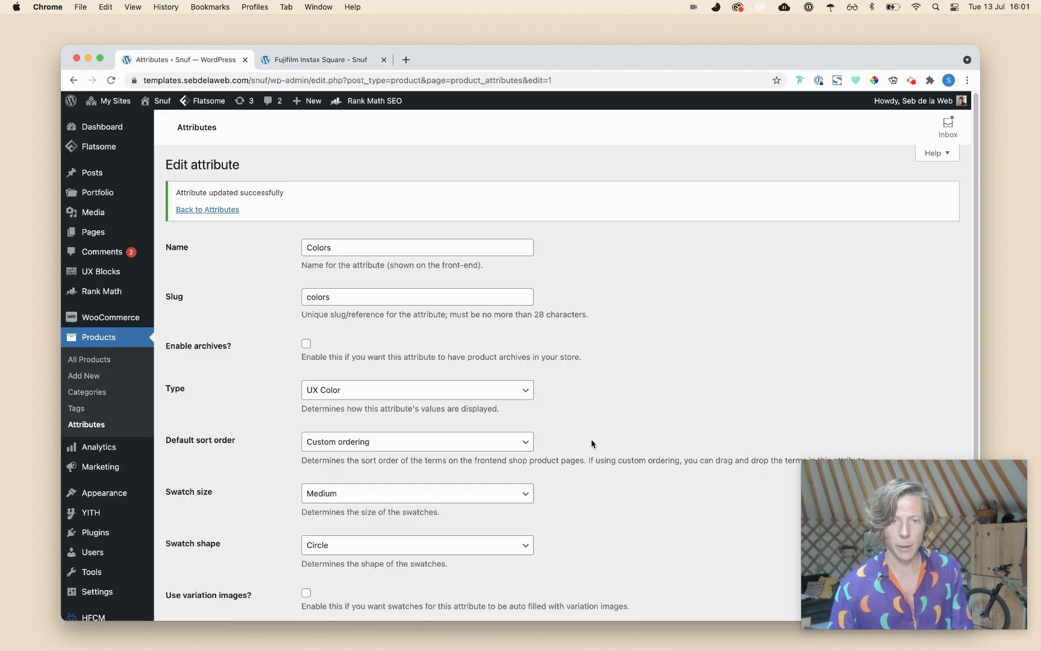
pyautogui.scroll(-3, 591, 444)
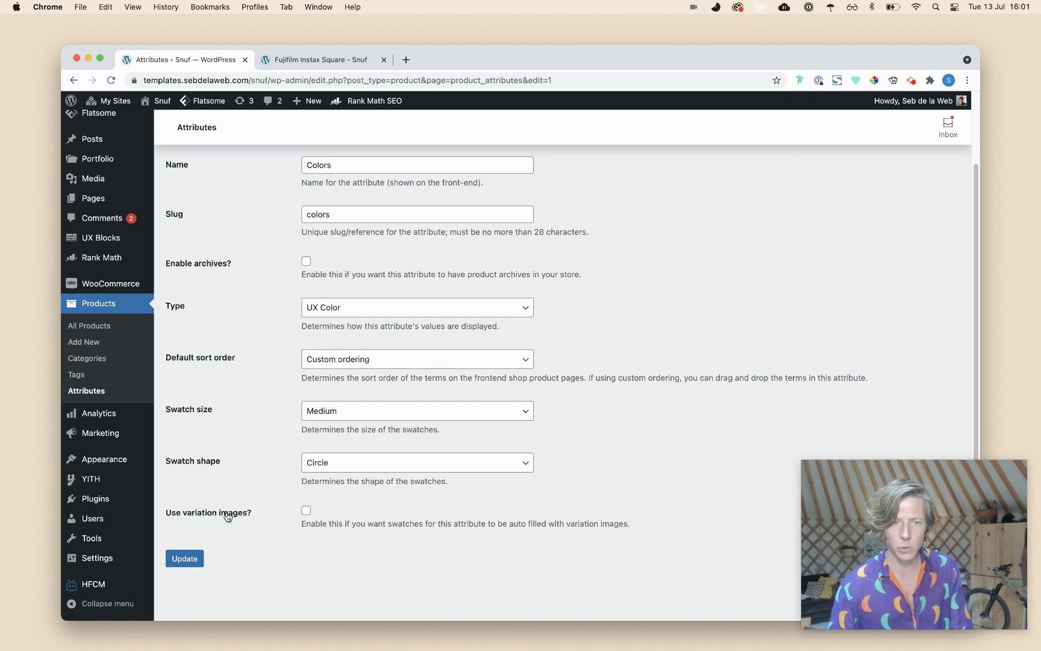
# - Open the Fujifilm Instax Square product for editing in a new tab and place that tab before the storefront tab
pyautogui.click(352, 59)
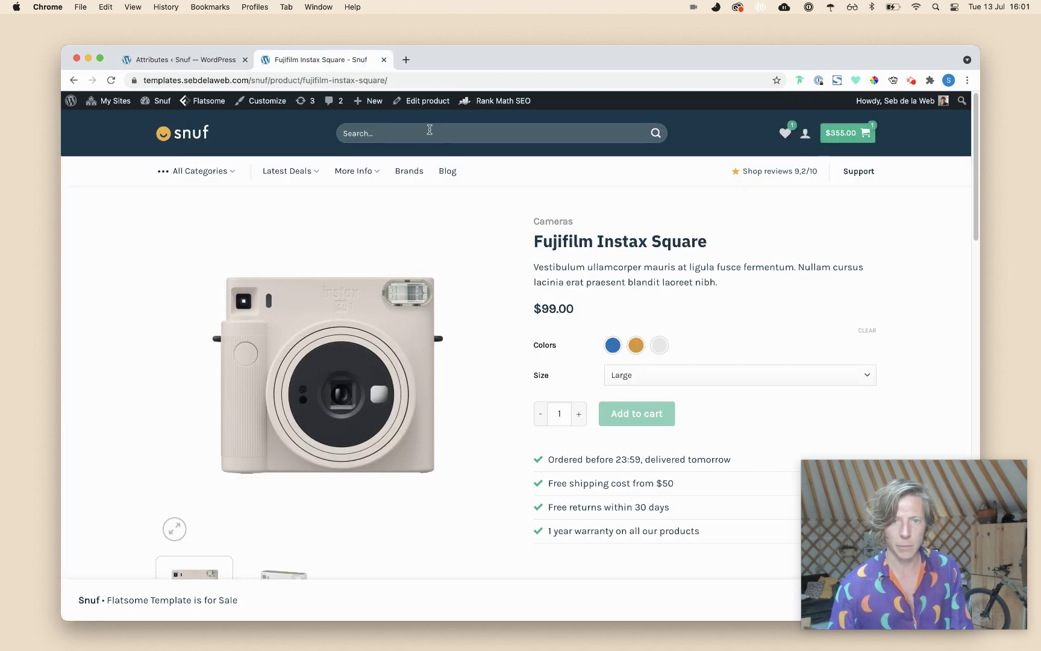
pyautogui.keyDown('super'); pyautogui.click(421, 100); pyautogui.keyUp('super')
pyautogui.moveTo(455, 59); pyautogui.dragTo(342, 60)
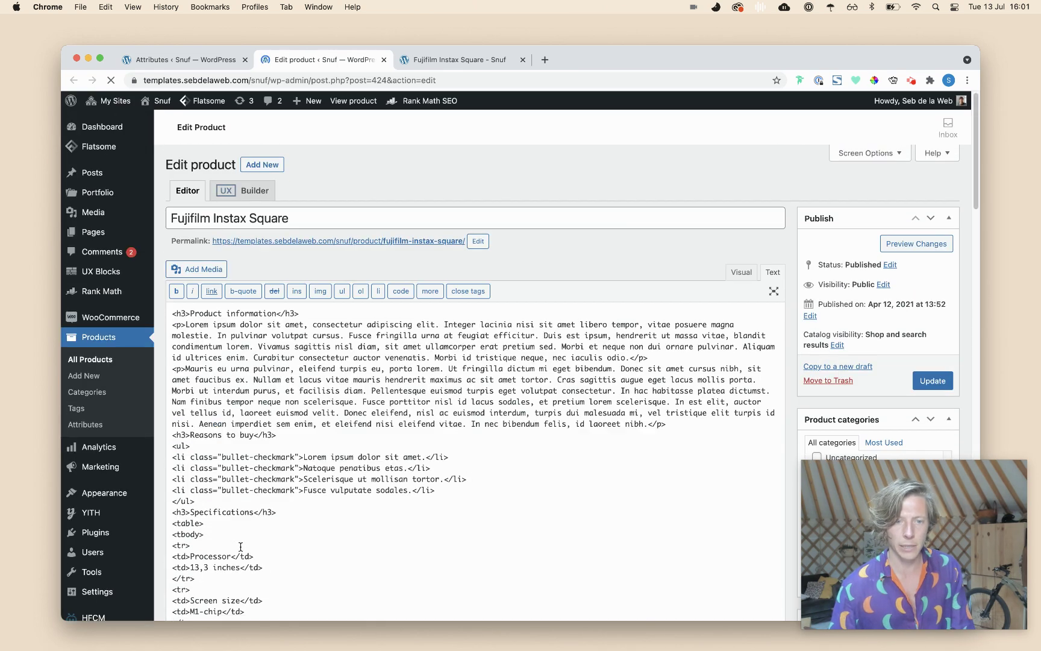
# - Expand the product's Blue and Orange variations and examine the image assigned to each
pyautogui.scroll(-7, 256, 536)
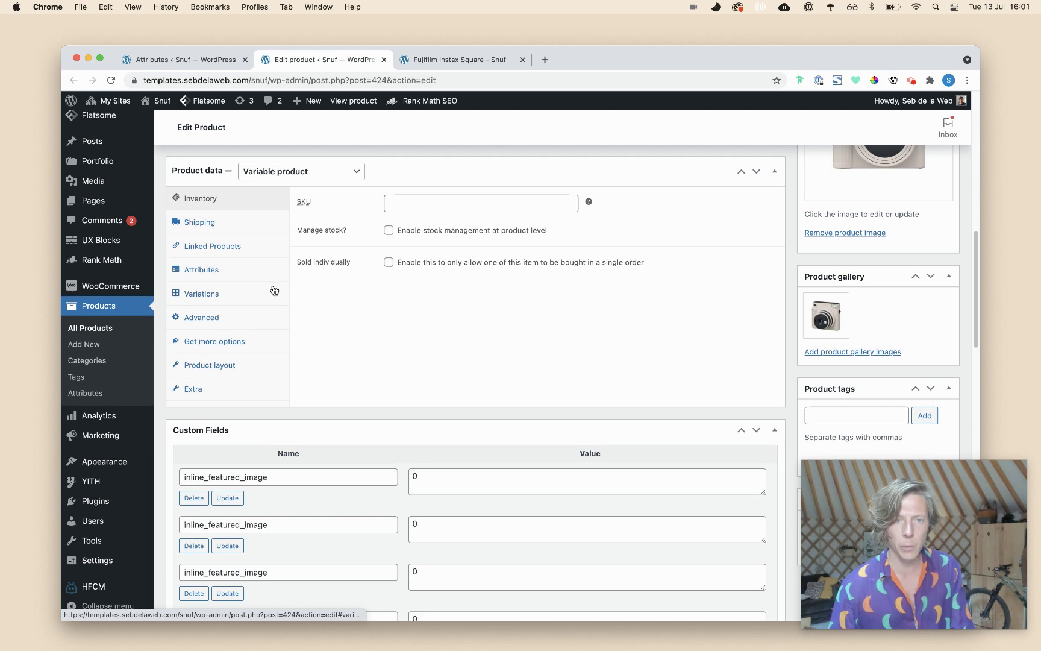
pyautogui.click(241, 301)
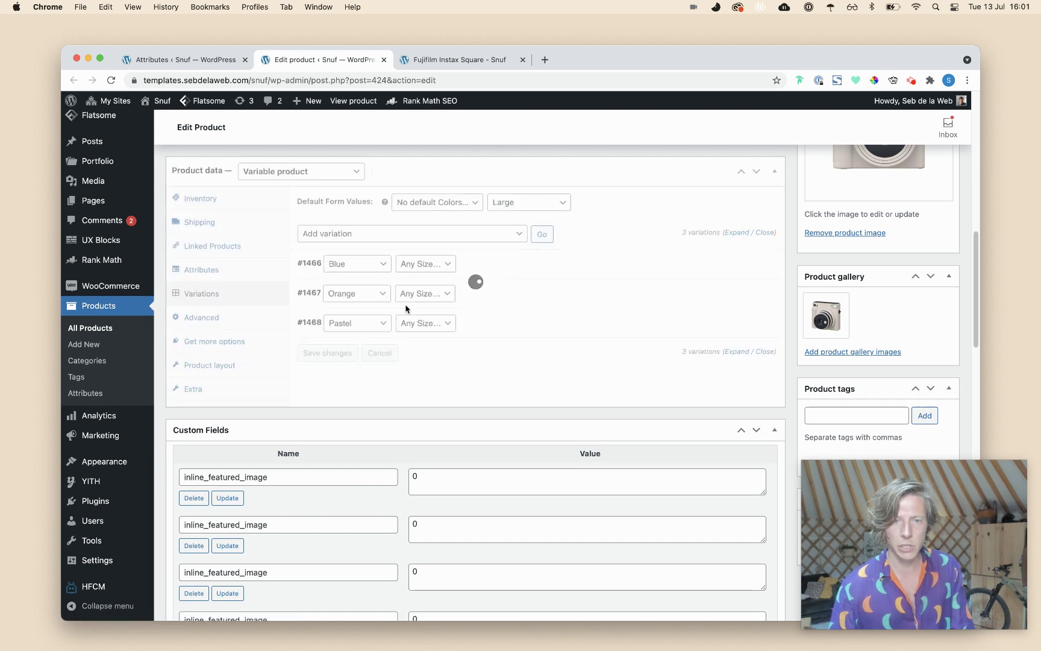
pyautogui.click(500, 269)
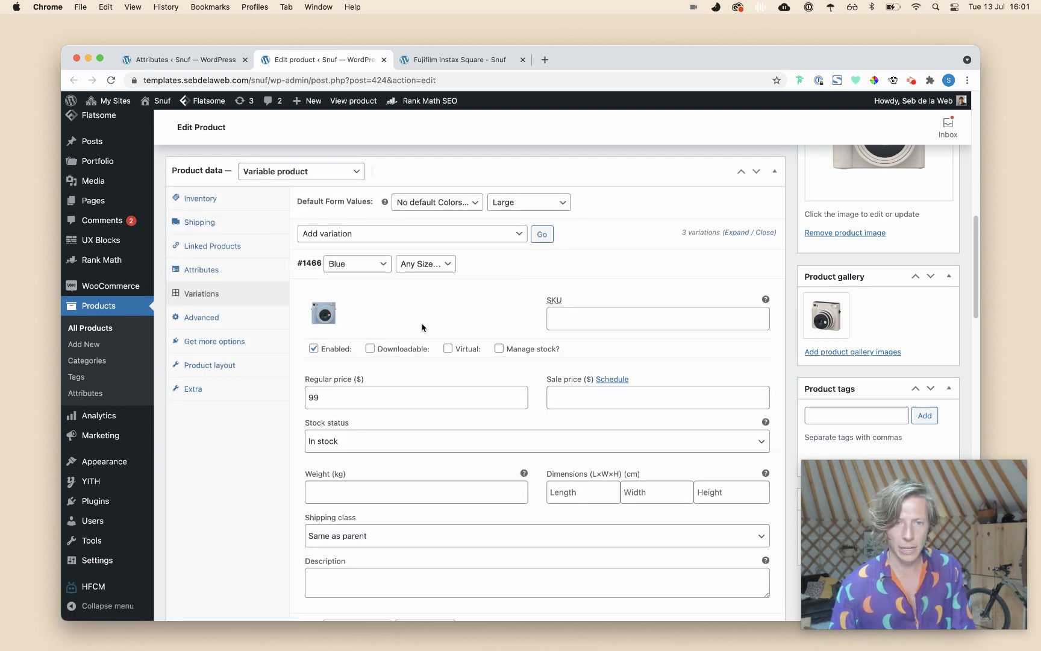
pyautogui.scroll(-3, 464, 407)
pyautogui.click(499, 453)
pyautogui.scroll(-2, 499, 453)
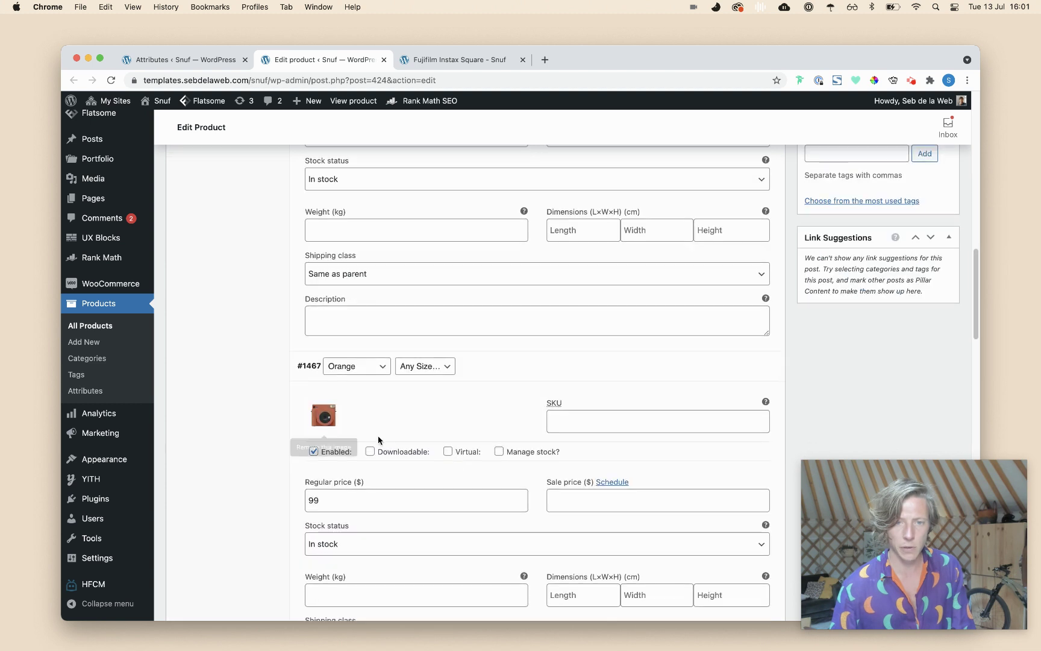
# - Expand the product's Pastel variation and examine the image assigned to it
pyautogui.scroll(-6, 504, 467)
pyautogui.click(509, 395)
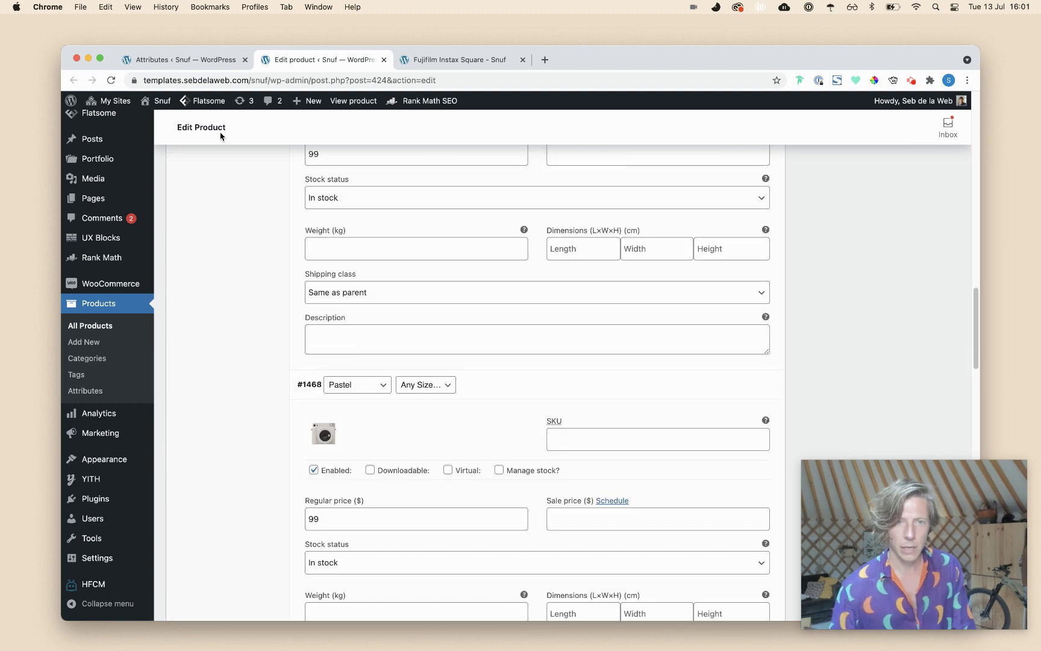
# - Enable the use of variation images for the Colors attribute's swatches and update the attribute
pyautogui.click(181, 59)
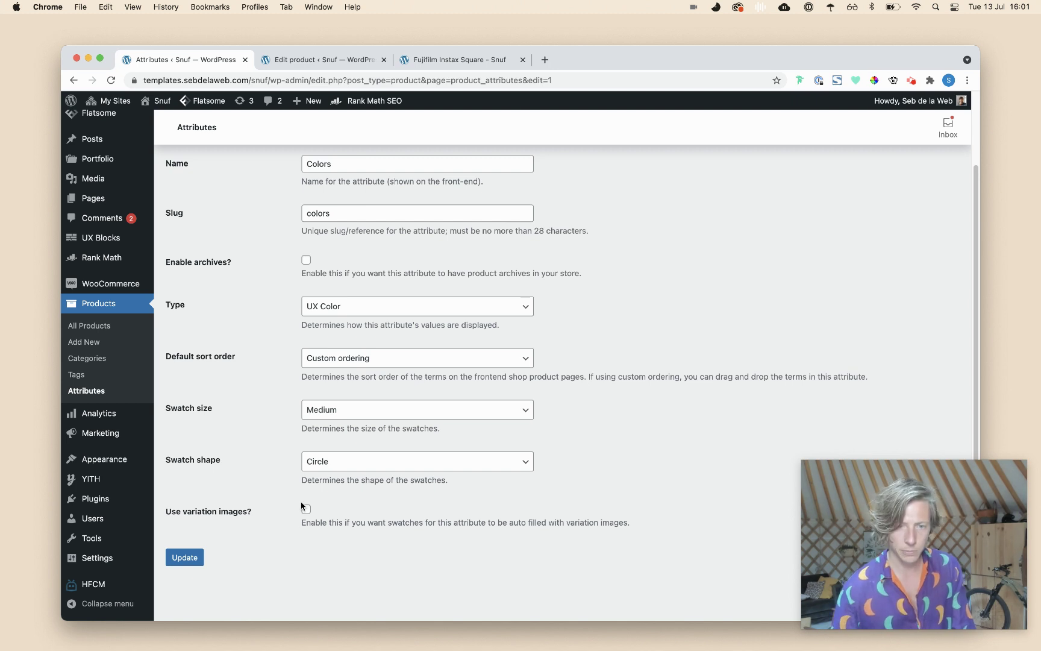
pyautogui.click(184, 557)
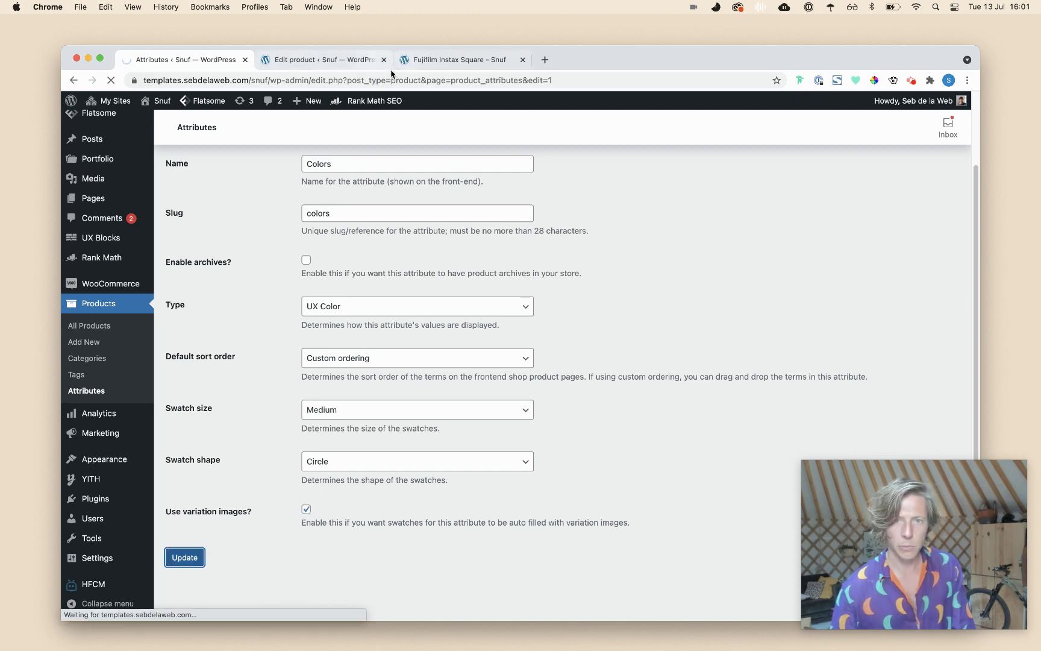
# - Reload the Fujifilm Instax Square product page to check the image swatches, and return to the product editing tab
pyautogui.click(325, 60)
pyautogui.click(421, 60)
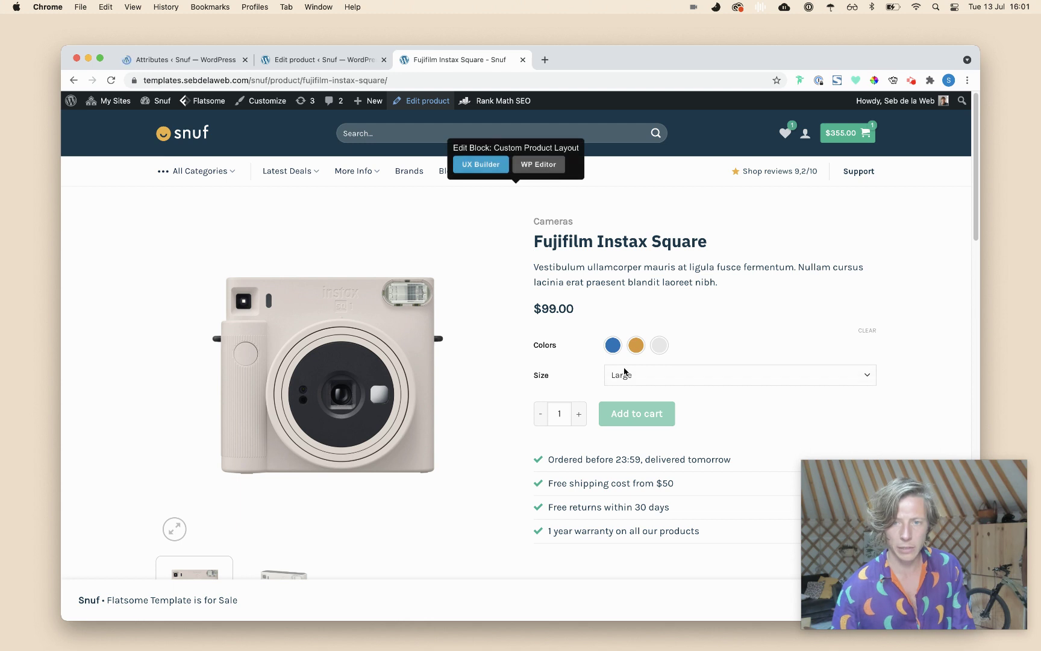
pyautogui.press('super+r')
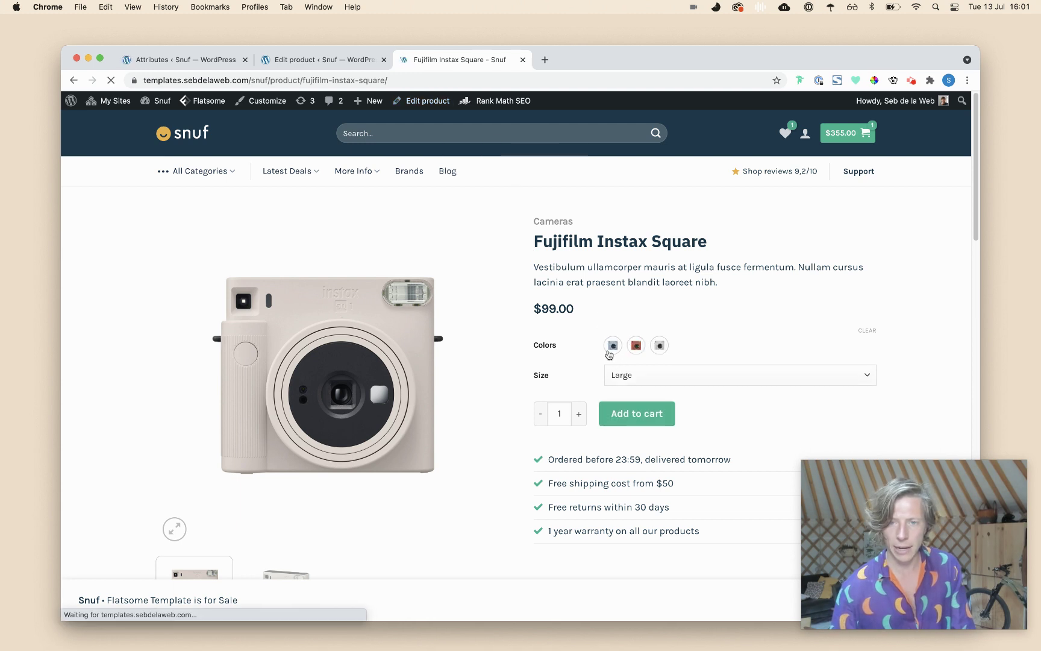
pyautogui.hotkey('ctrl', 'shift', 'Tab')
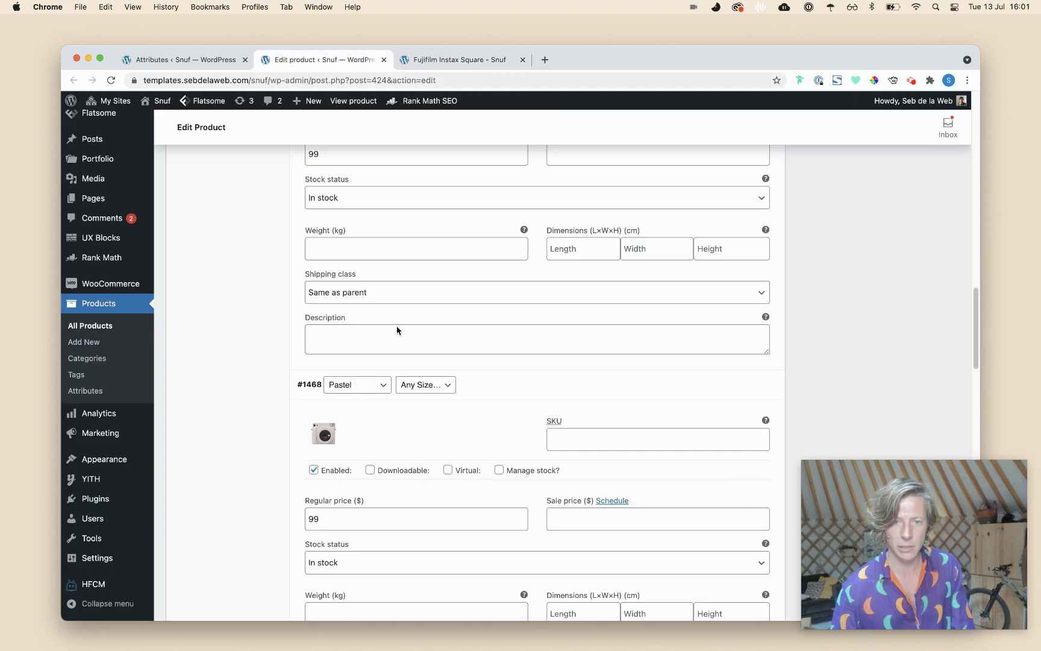
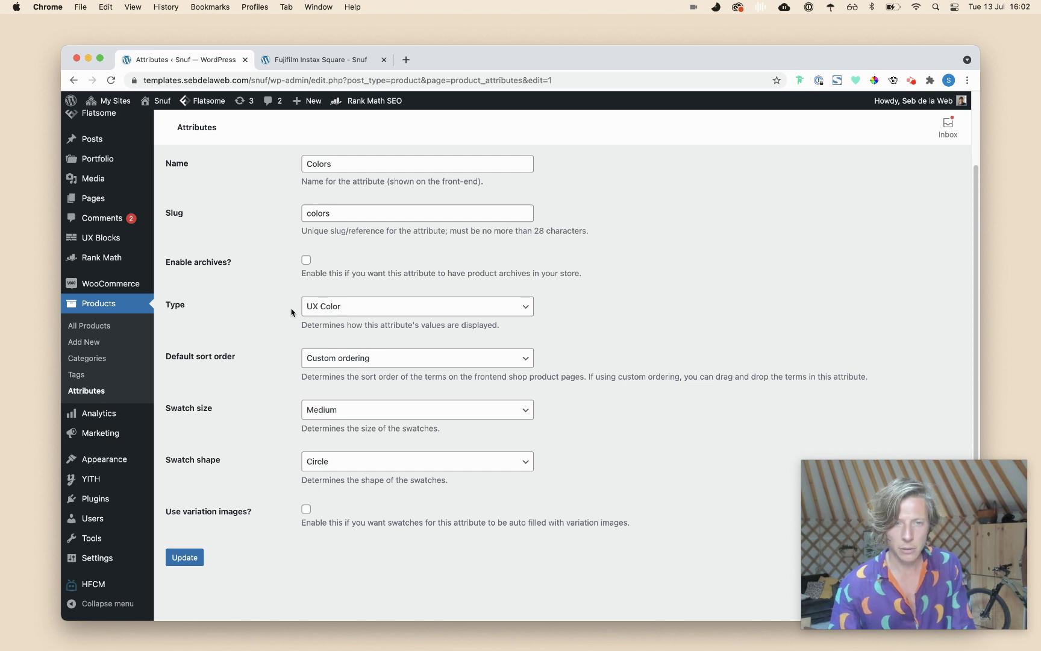
# - Set the Colors attribute's type to UX Image and update the attribute
pyautogui.click(348, 306)
pyautogui.press('Return')
pyautogui.click(194, 564)
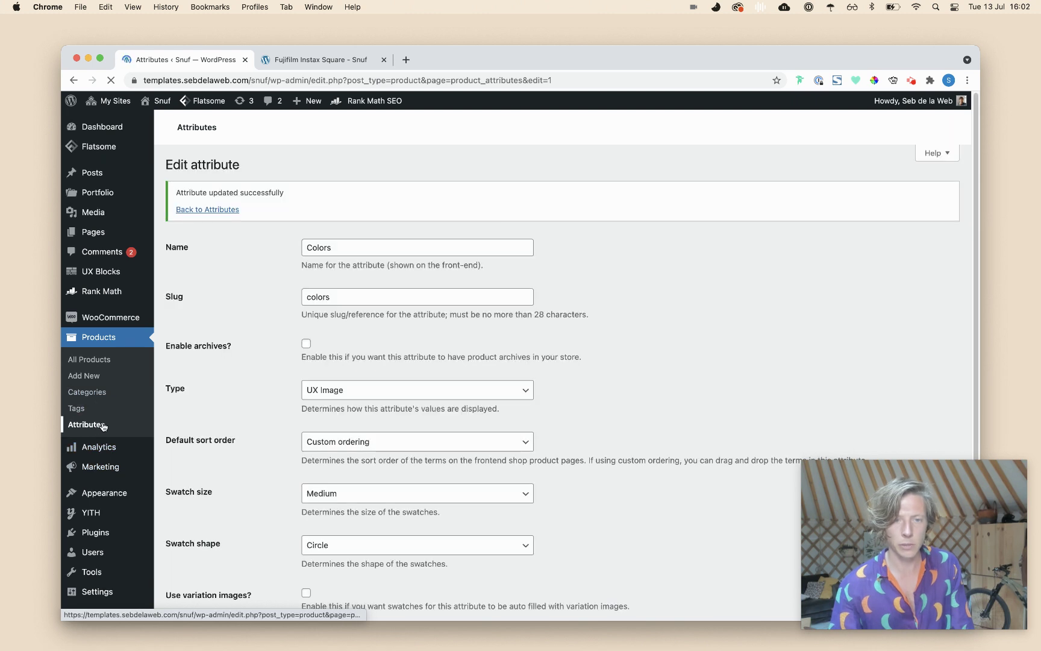
# - Assign the dark iPhone photo from the media library as the Blue color term's swatch image and update the term
pyautogui.click(103, 425)
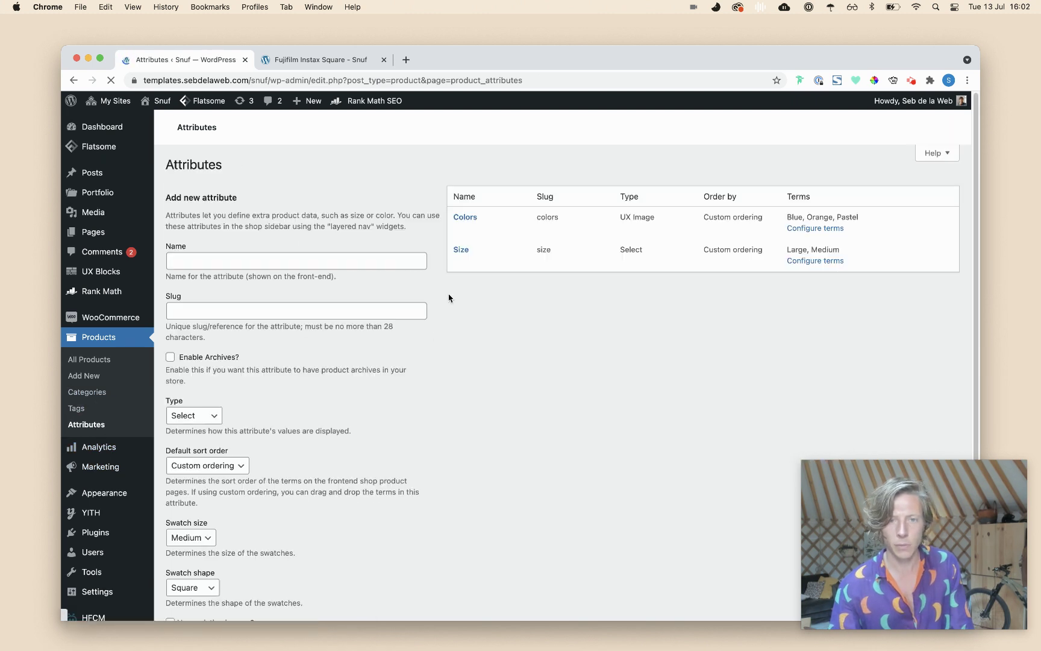
pyautogui.click(465, 217)
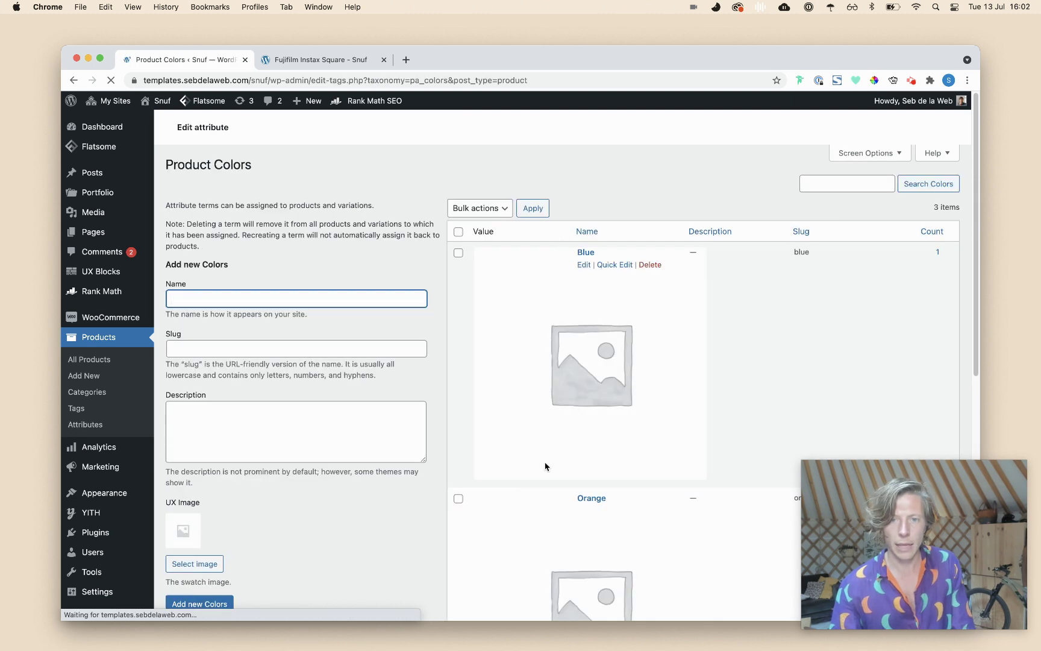
pyautogui.scroll(-1, 567, 456)
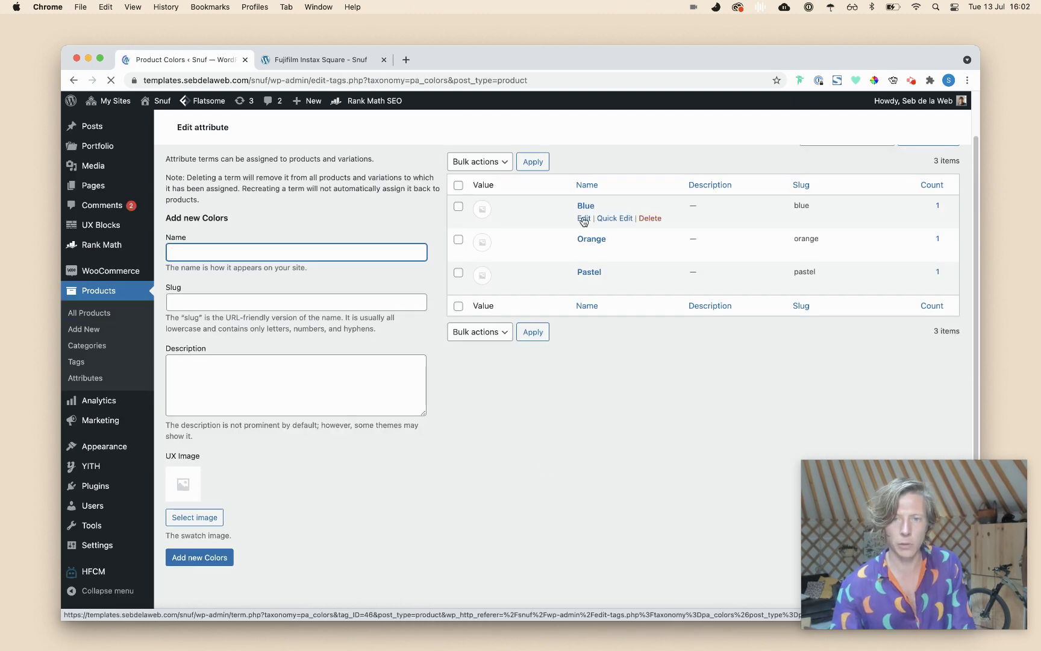
pyautogui.click(583, 218)
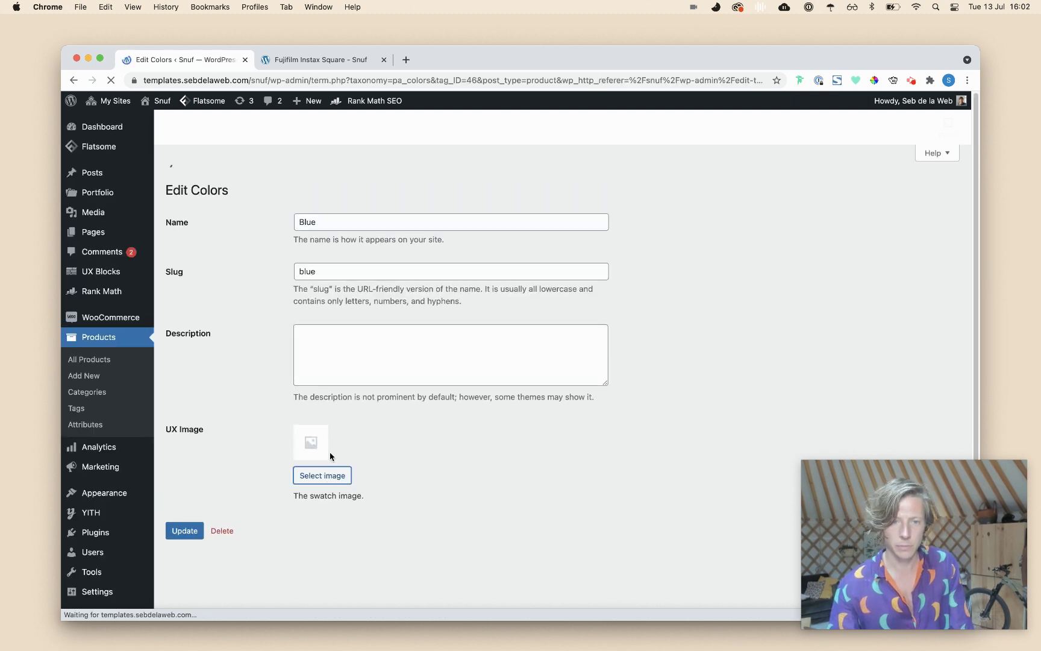
pyautogui.click(334, 449)
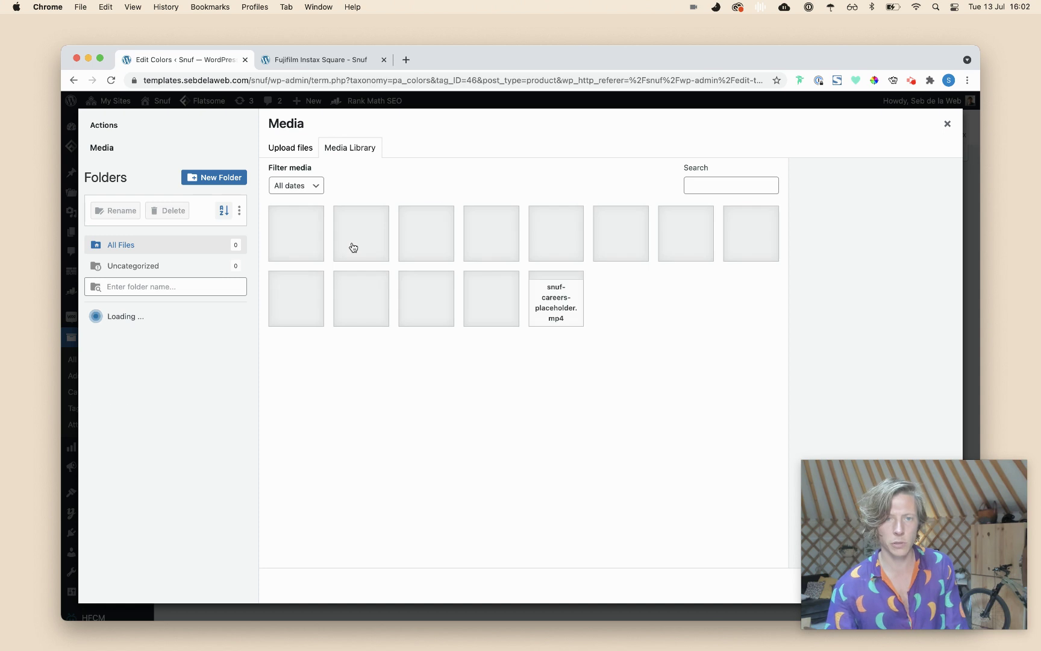
pyautogui.click(426, 300)
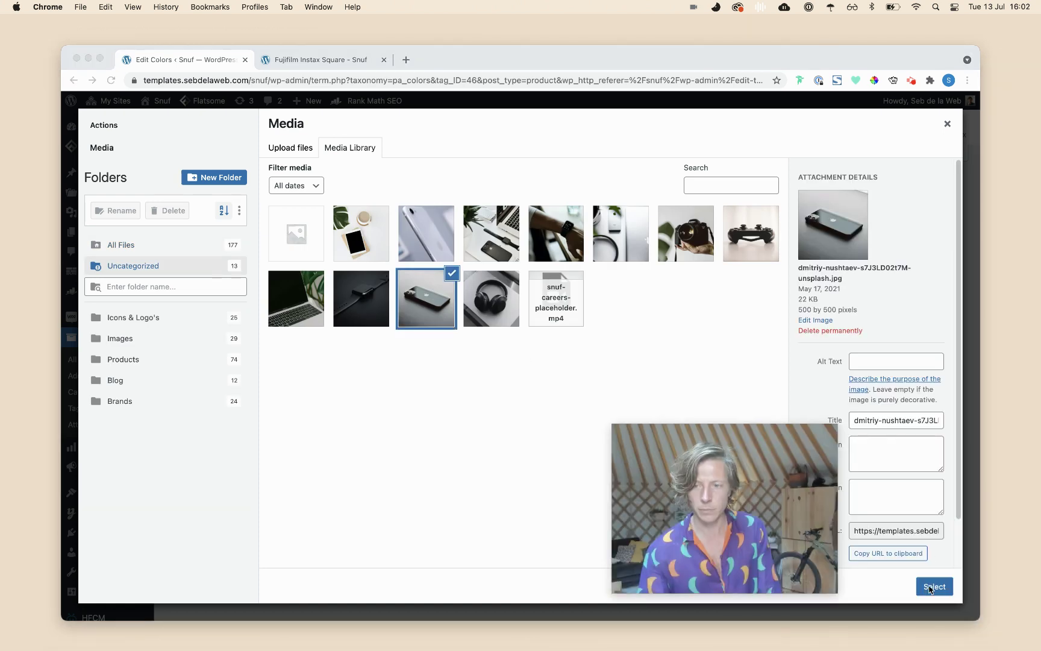
pyautogui.click(928, 586)
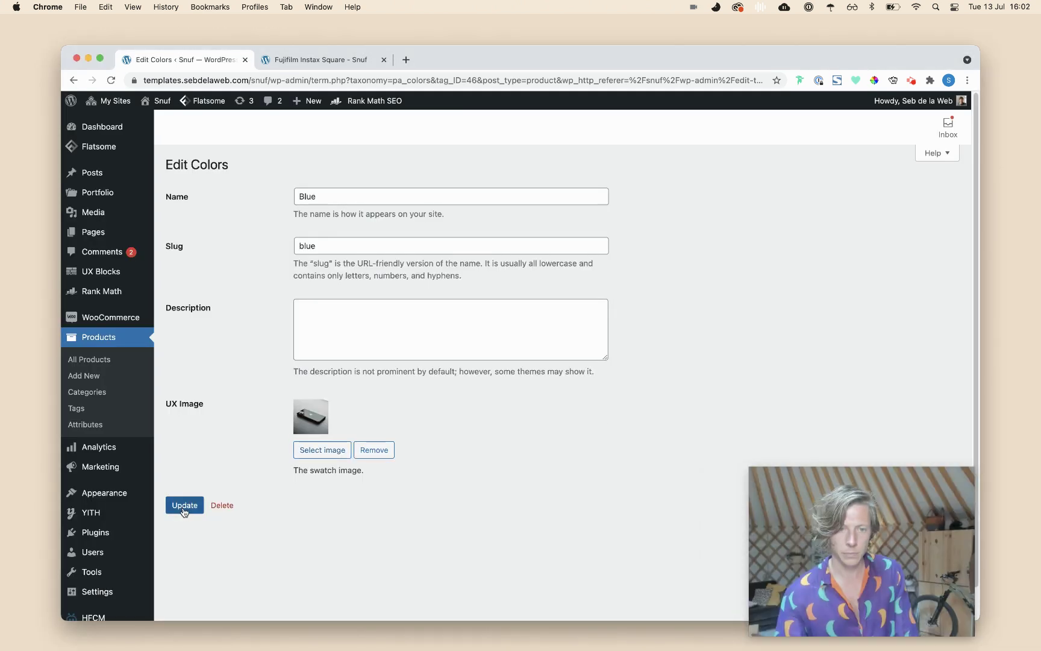
pyautogui.click(184, 505)
# - Check the Colors image swatches on the product page by selecting the Blue and Orange swatches, ending on Blue
pyautogui.click(322, 60)
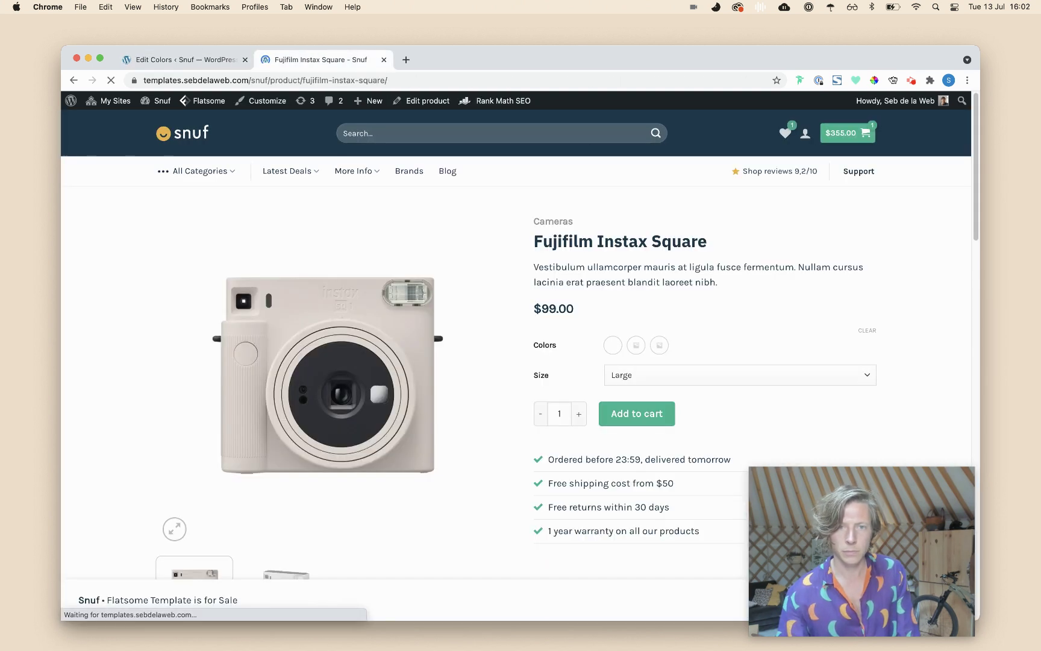
pyautogui.click(611, 350)
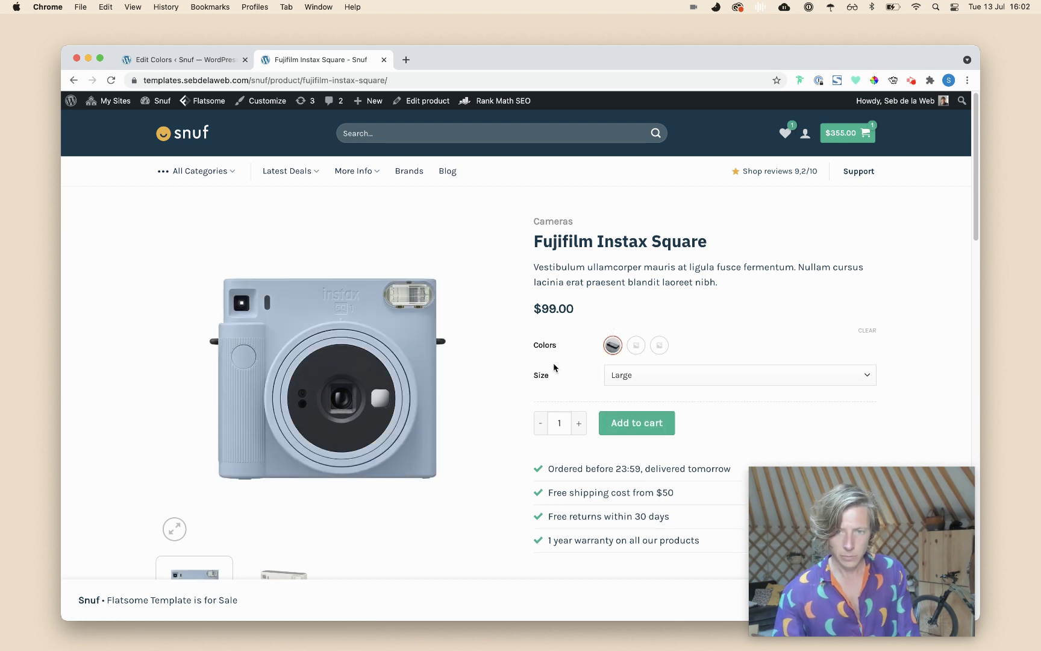
pyautogui.click(634, 346)
pyautogui.click(612, 346)
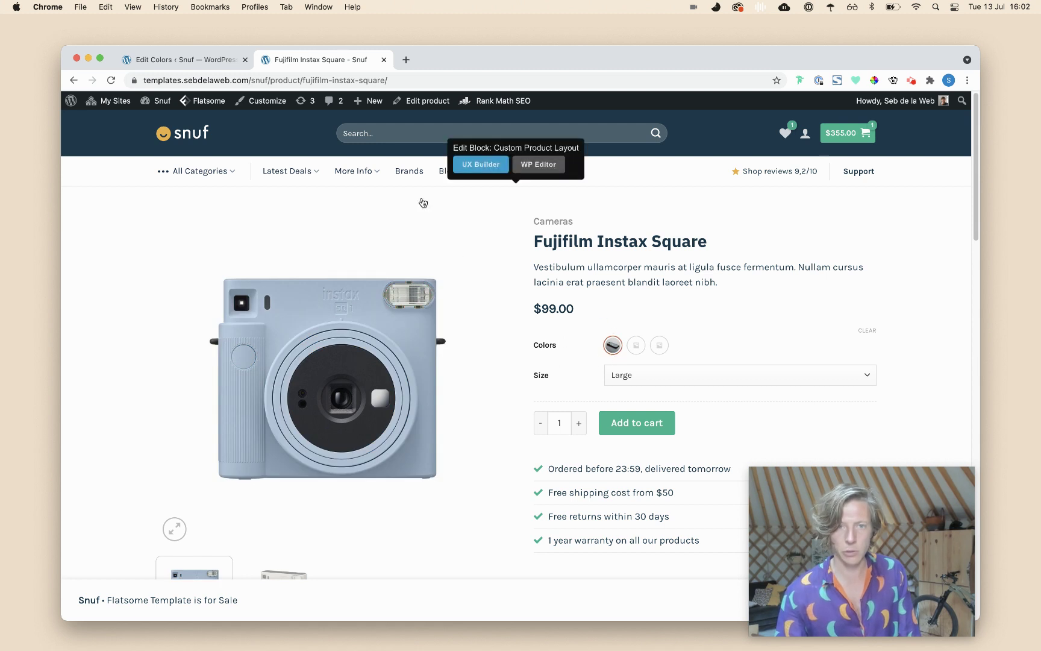
pyautogui.moveTo(355, 173)
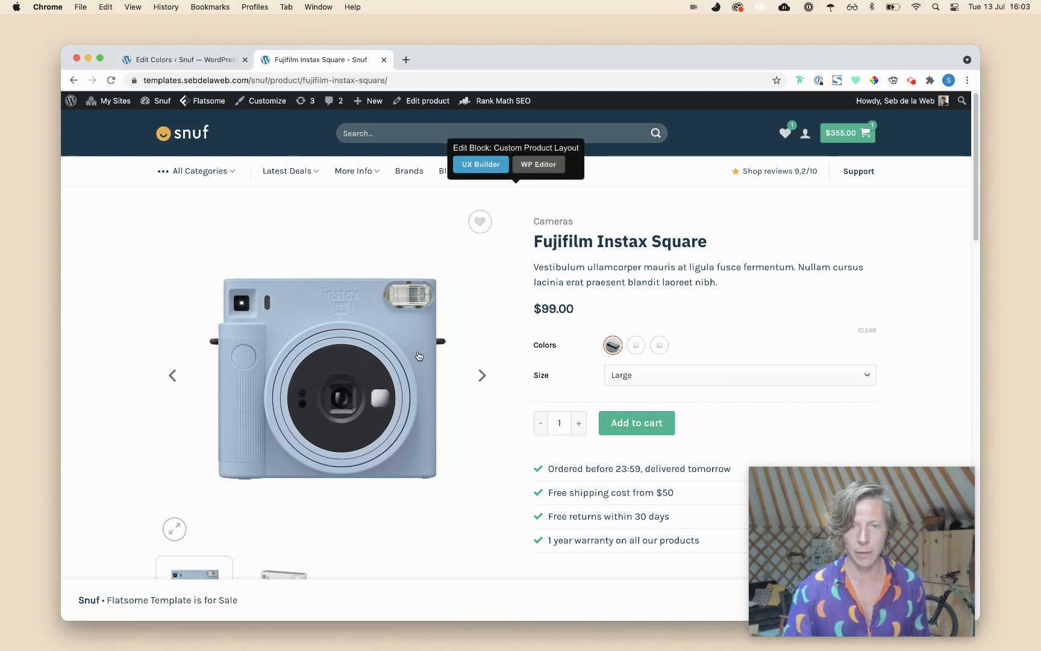
# - Open the Size attribute for editing, set its type to UX Label and update the attribute
pyautogui.click(200, 62)
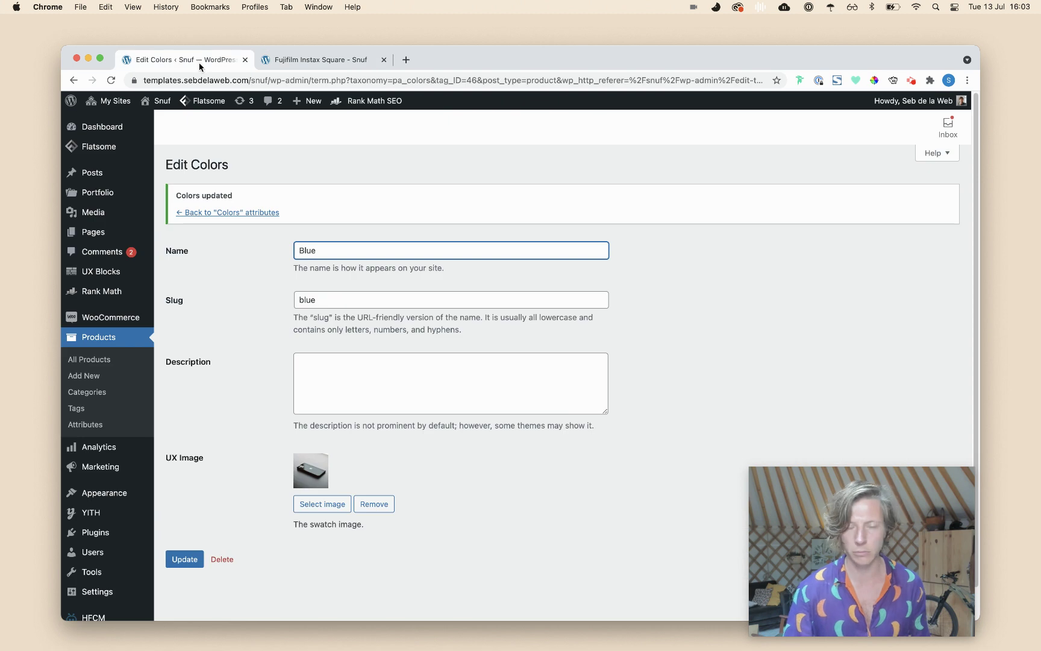
pyautogui.click(245, 215)
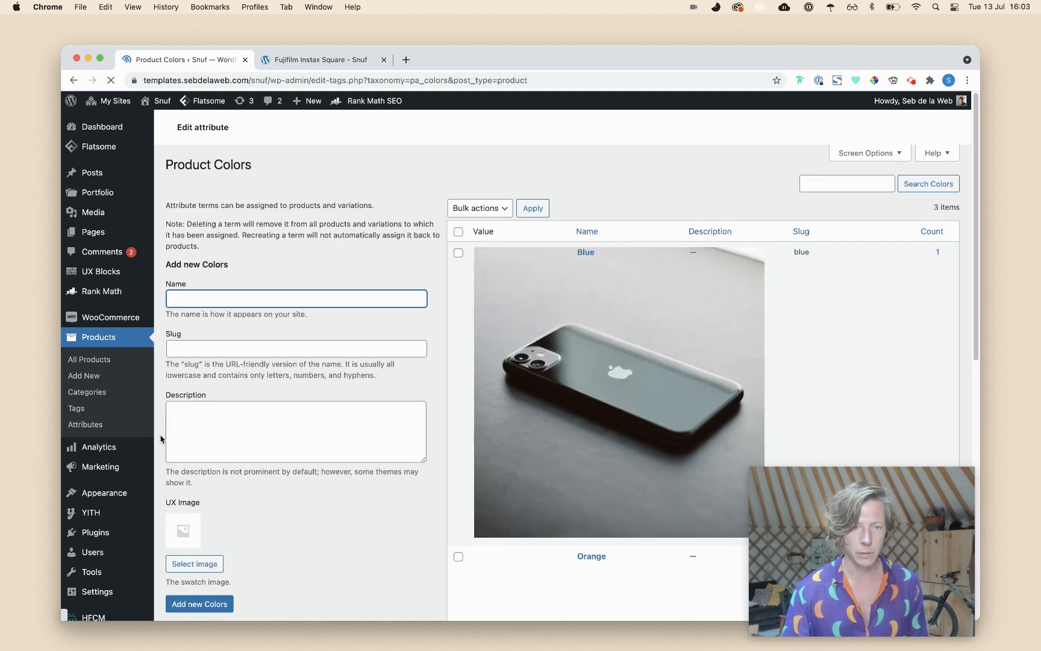
pyautogui.click(344, 63)
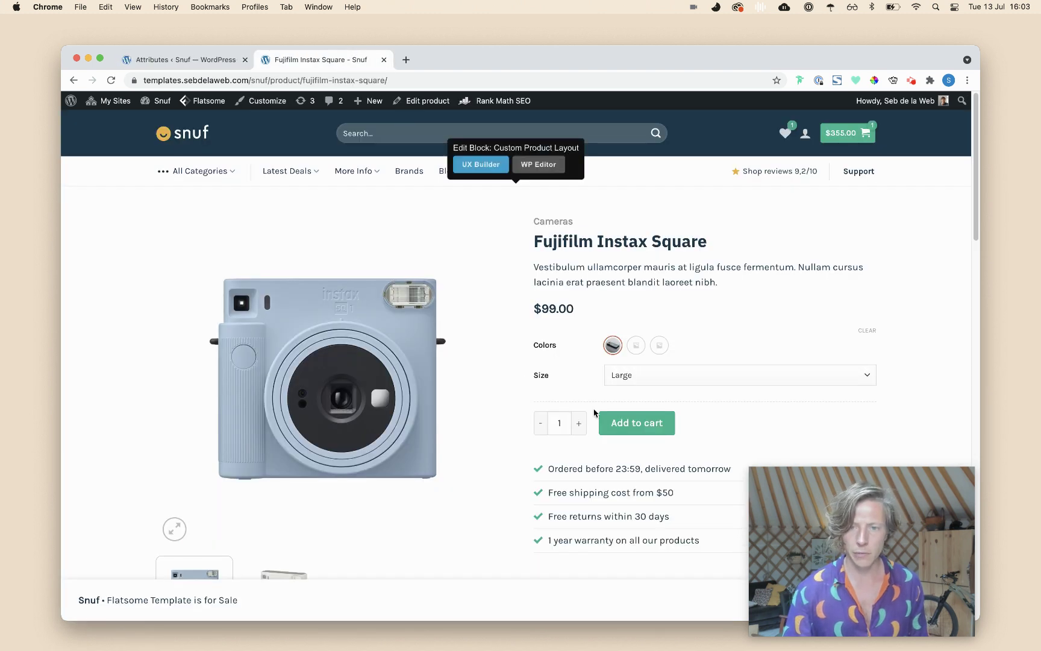
pyautogui.click(201, 58)
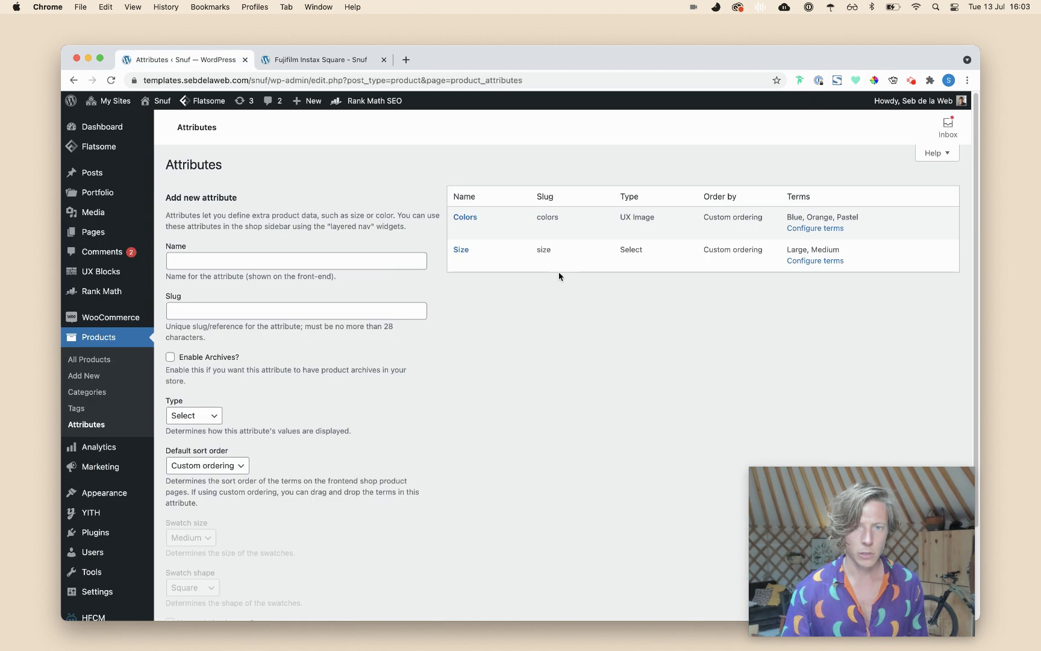
pyautogui.click(460, 262)
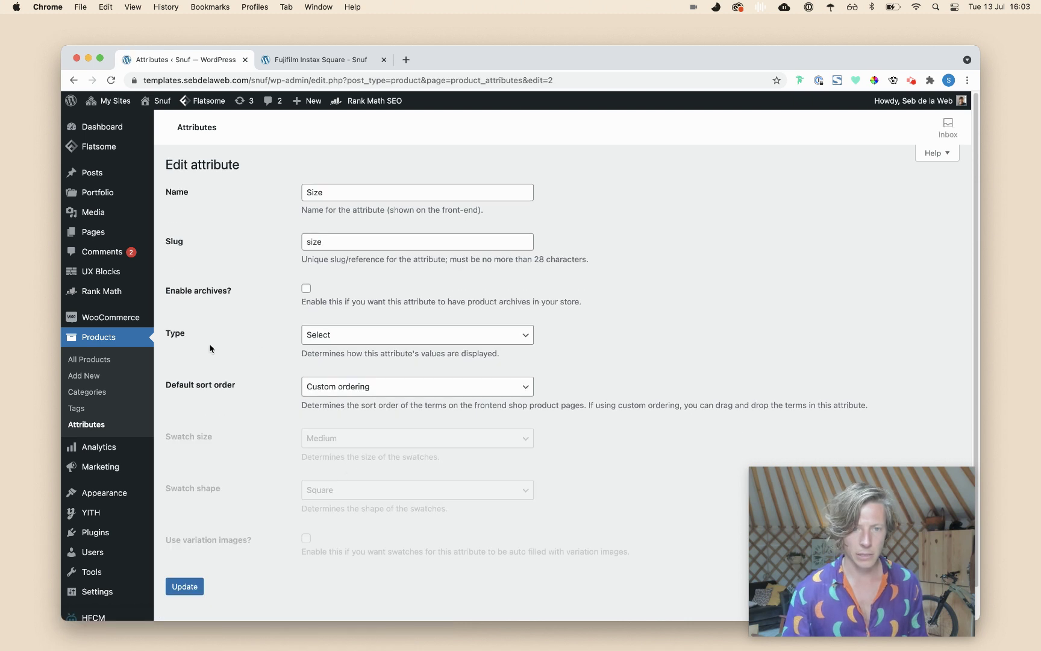
pyautogui.click(330, 339)
pyautogui.click(328, 375)
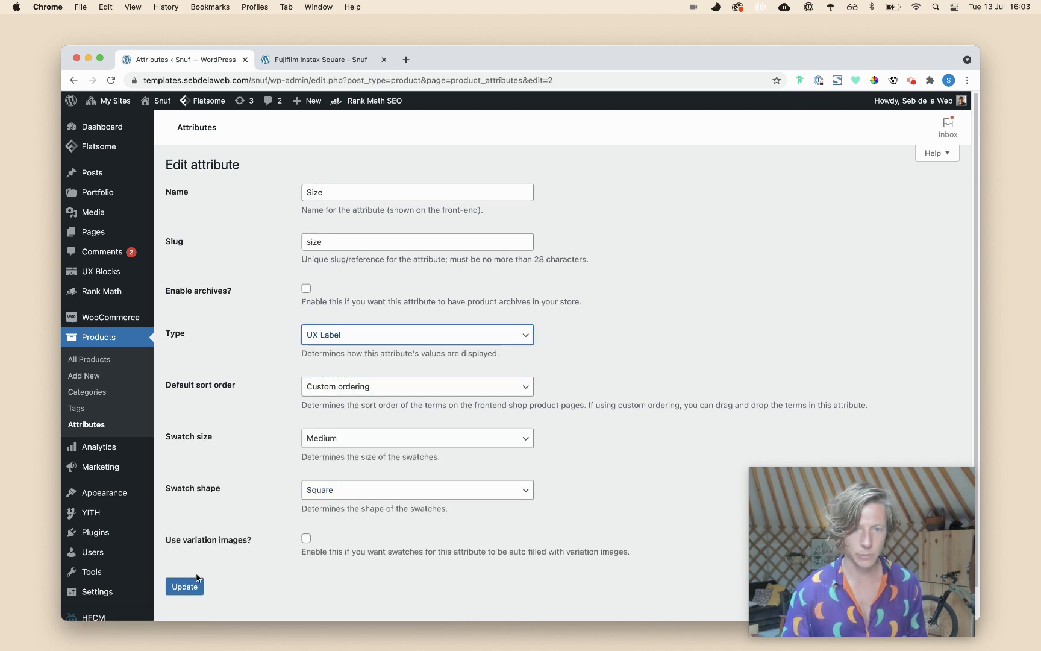
pyautogui.click(192, 587)
# - Reload the product page and test the Large and Medium size label swatches
pyautogui.click(320, 59)
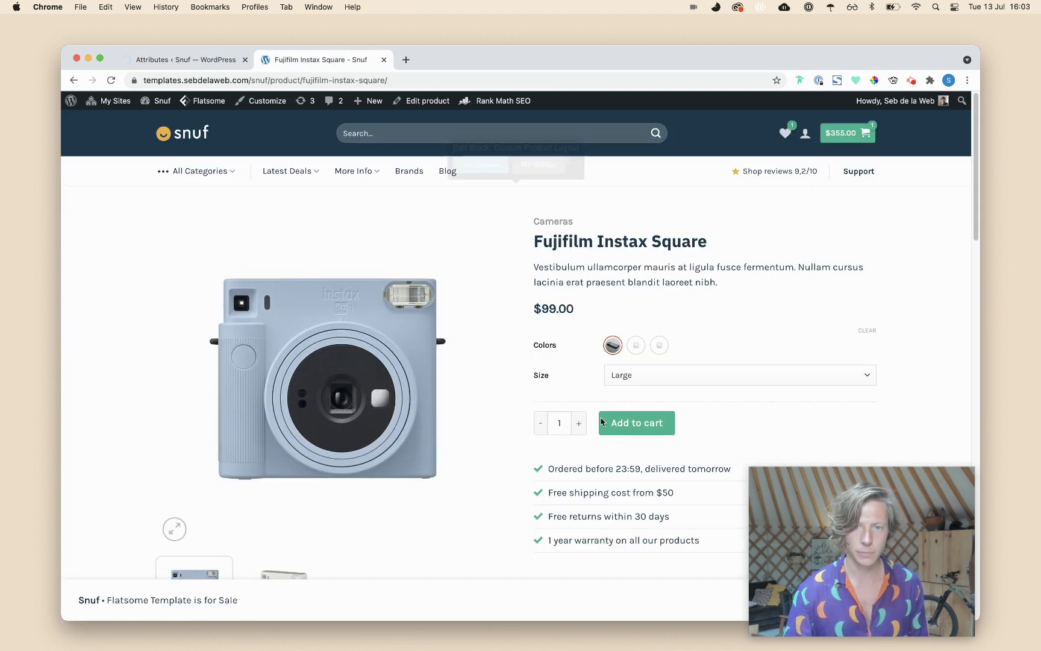
pyautogui.press('super+r')
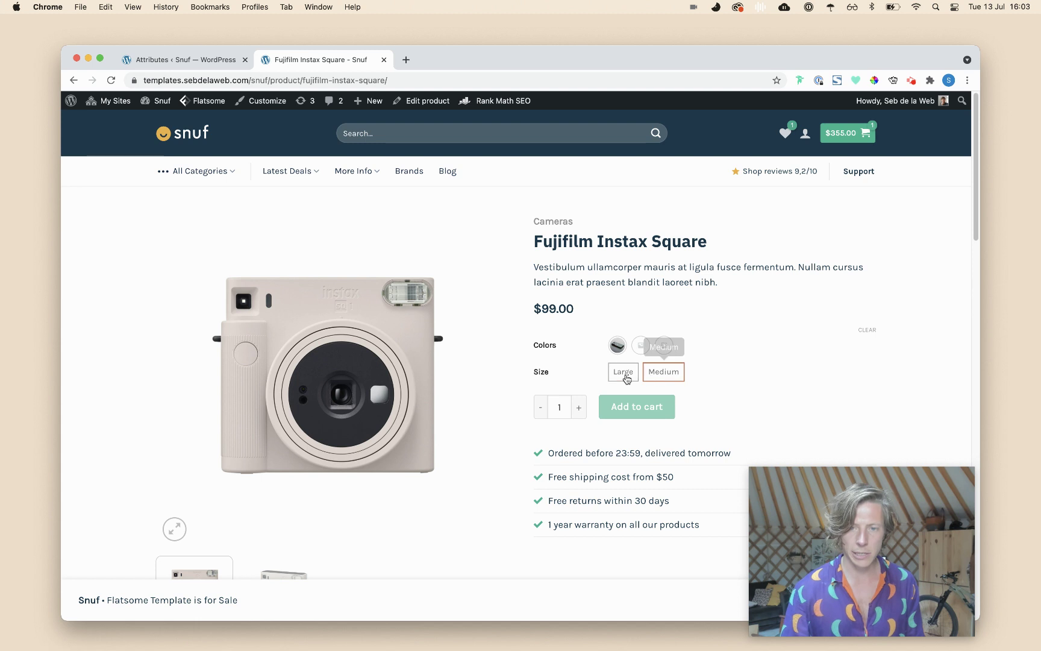
pyautogui.click(671, 373)
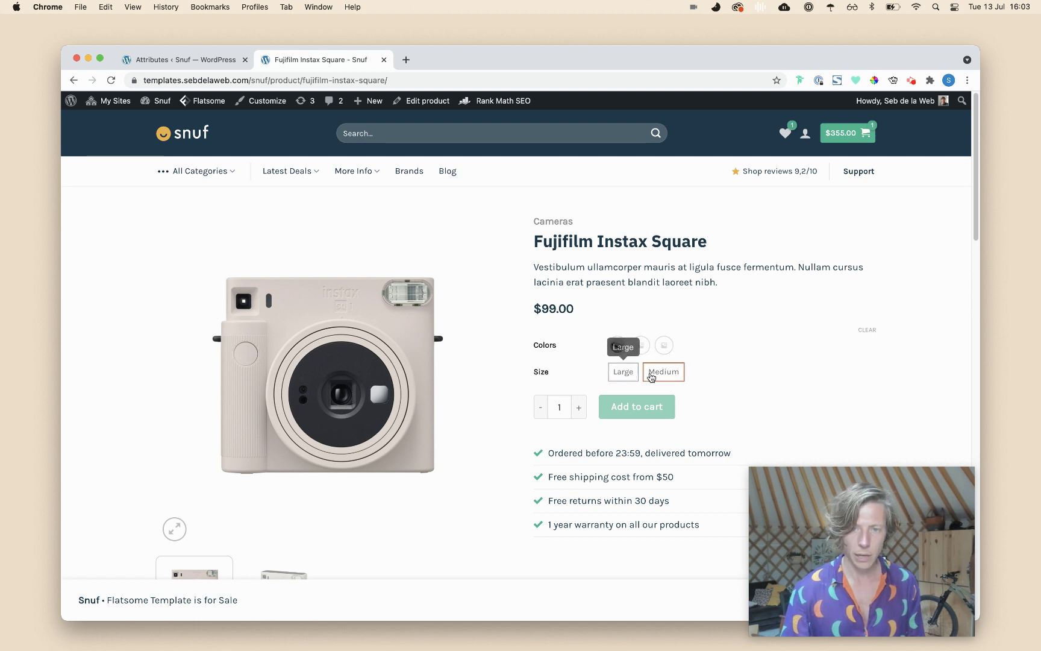
# - Set the Size attribute's swatch shape to Rounded and update the attribute
pyautogui.press('super+alt+Left')
pyautogui.scroll(-3, 504, 414)
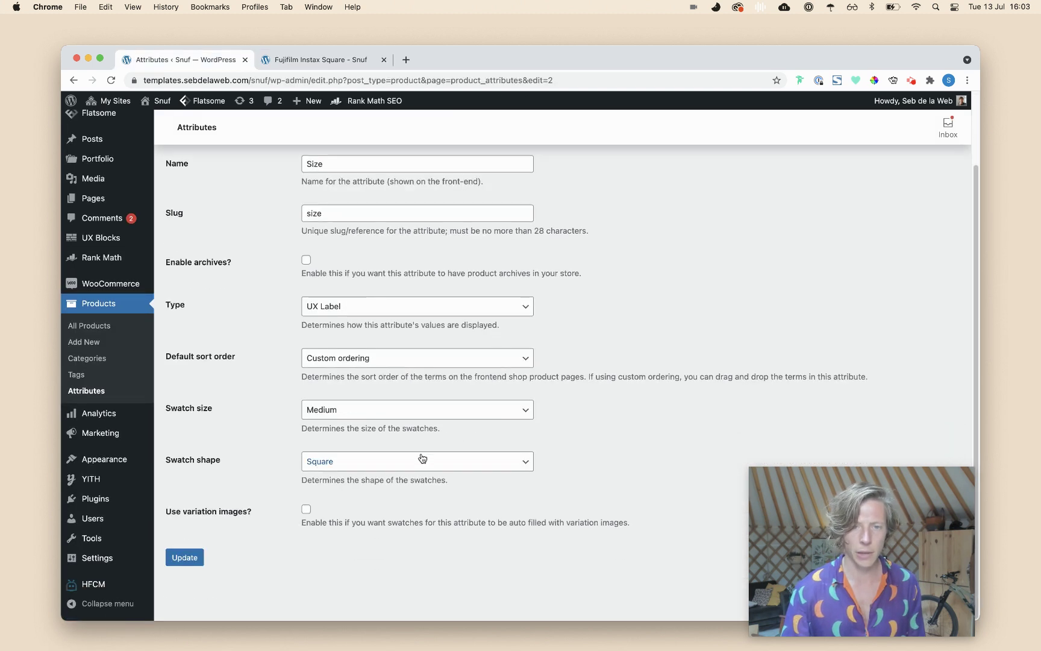
pyautogui.click(422, 461)
pyautogui.click(327, 475)
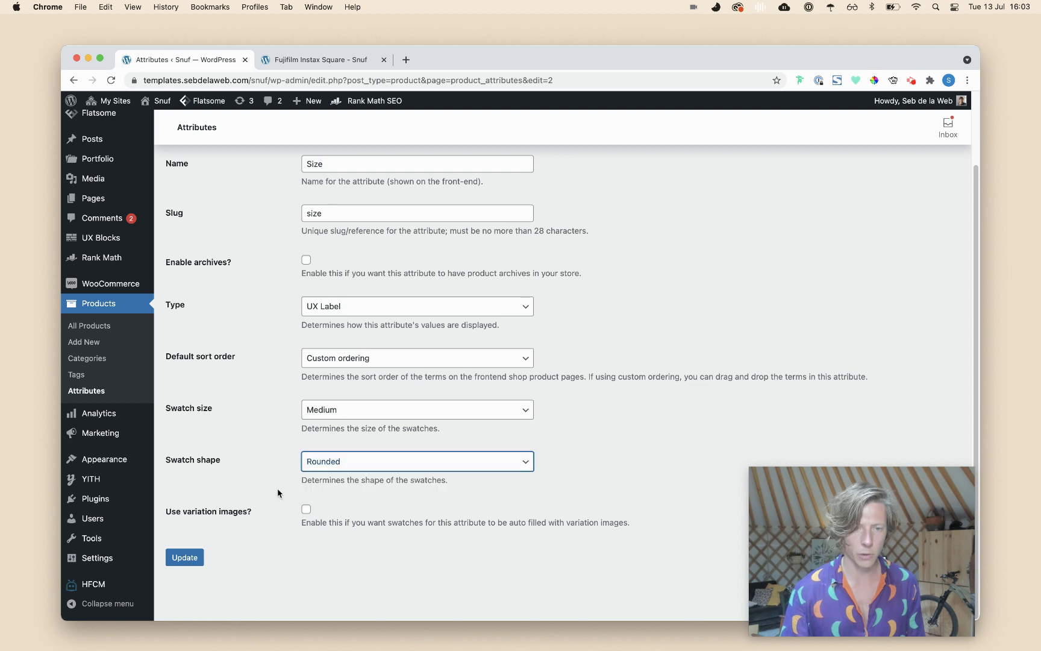
pyautogui.click(184, 557)
# - Check the rounded size label swatches on the reloaded product page and select Large
pyautogui.click(334, 68)
pyautogui.press('super+r')
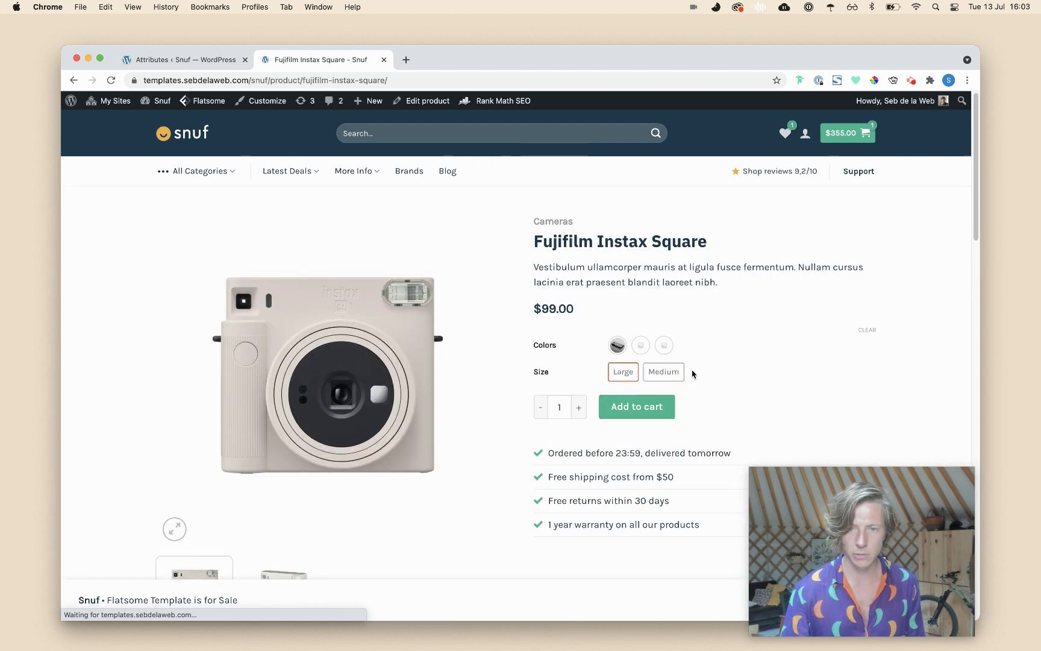
pyautogui.click(621, 375)
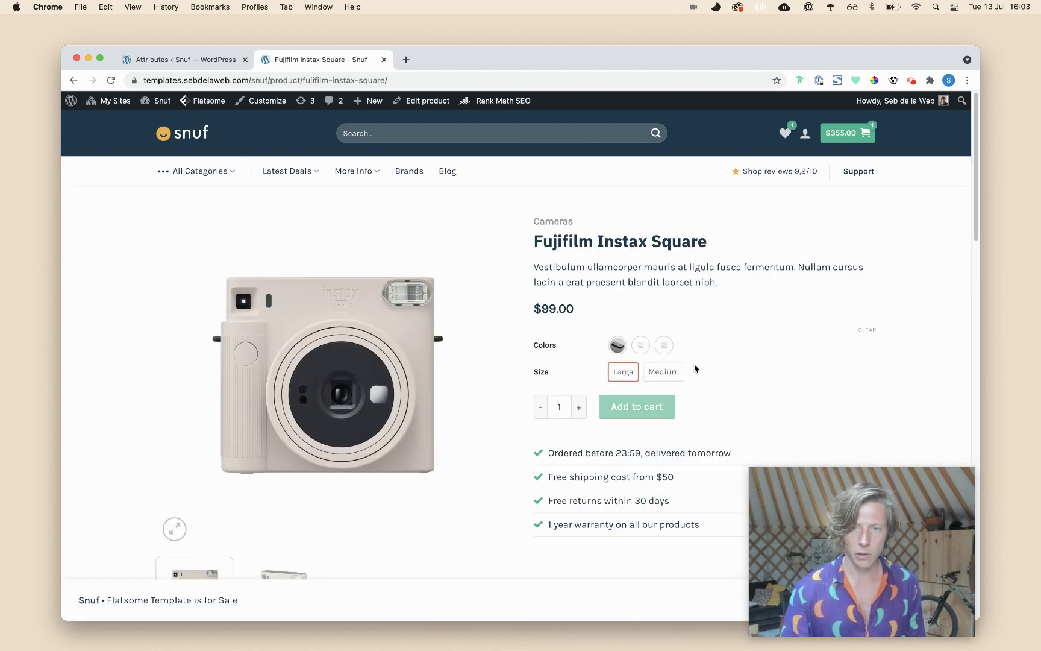
# - Enable variation images for the Colors attribute's swatches, update the attribute and reload the camera product page to check them
pyautogui.click(214, 60)
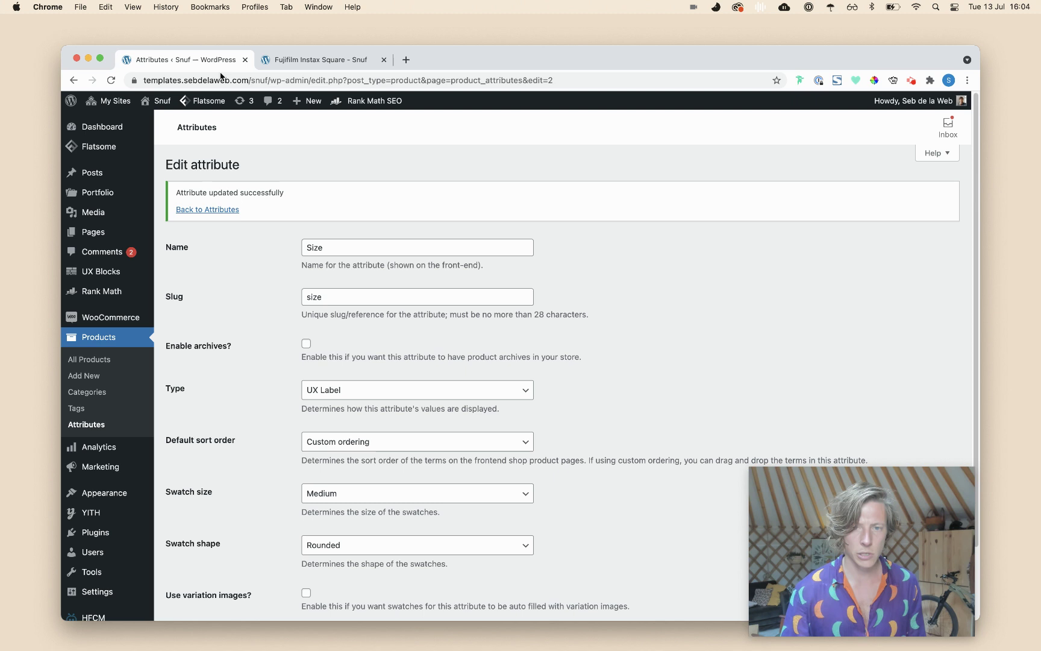
pyautogui.click(228, 210)
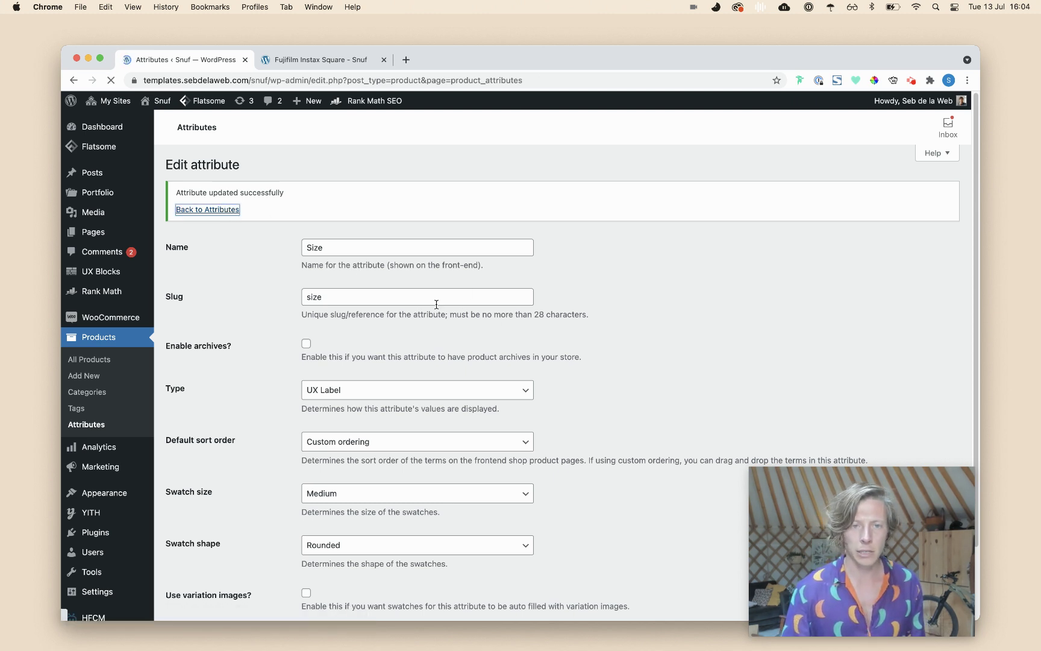
pyautogui.click(461, 229)
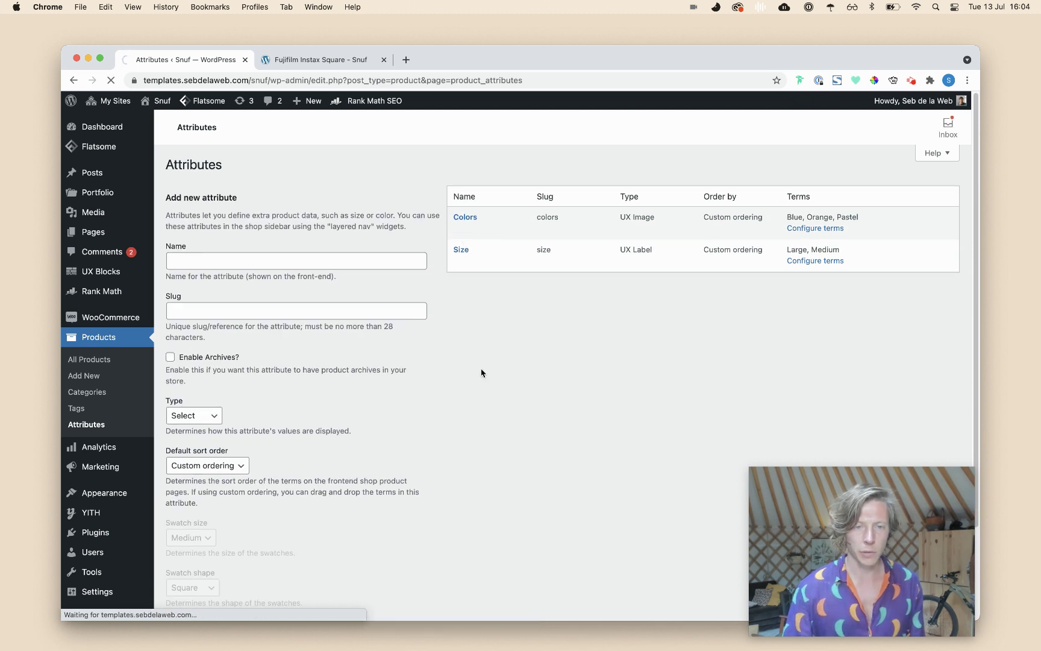
pyautogui.scroll(-1, 495, 408)
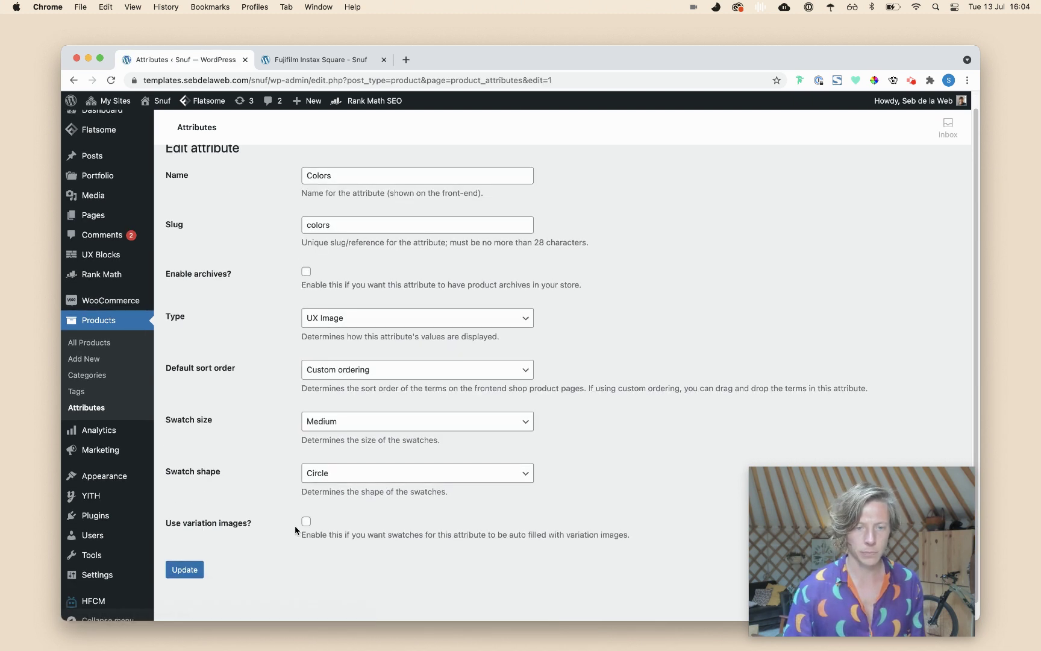
pyautogui.click(183, 567)
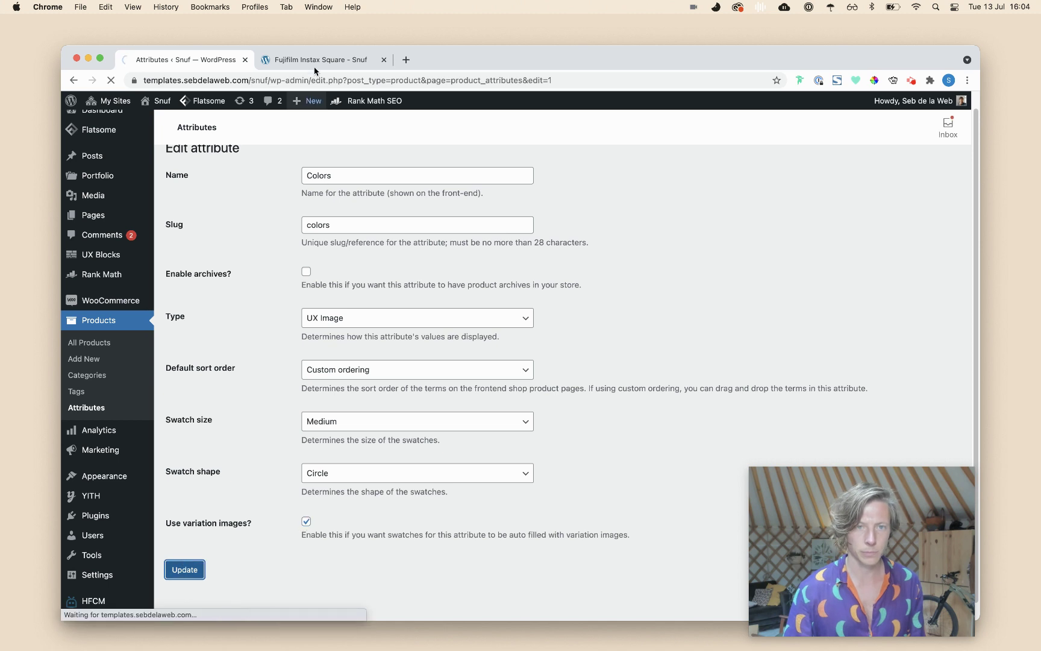
pyautogui.click(314, 60)
pyautogui.press('super+r')
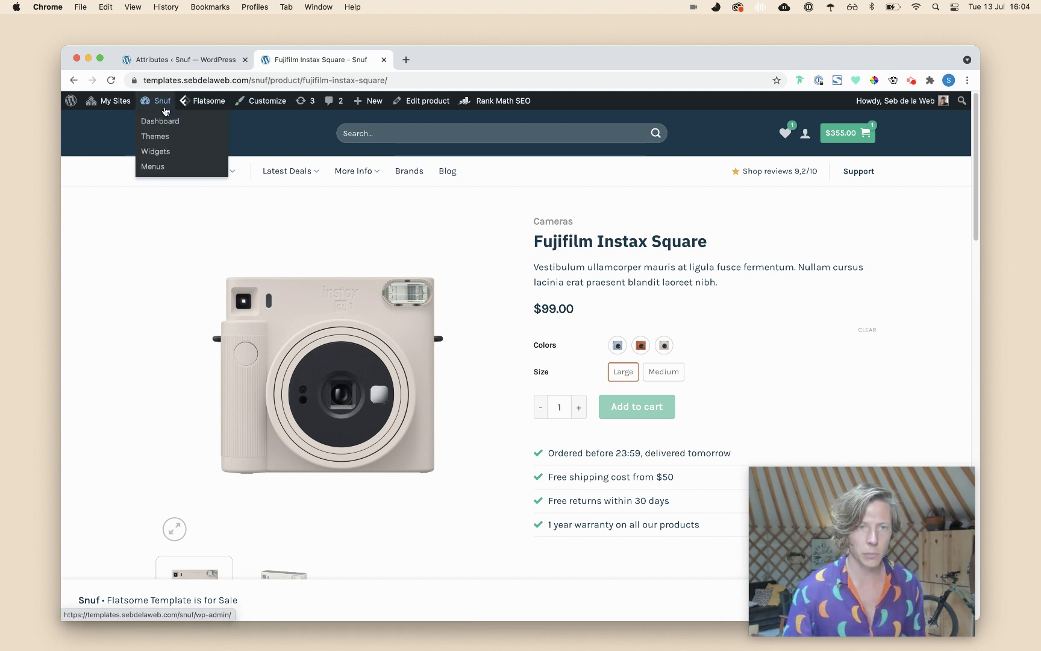
# - Open Flatsome's WooCommerce Product Page options in the customizer and go to the Swatches section
pyautogui.moveTo(223, 122)
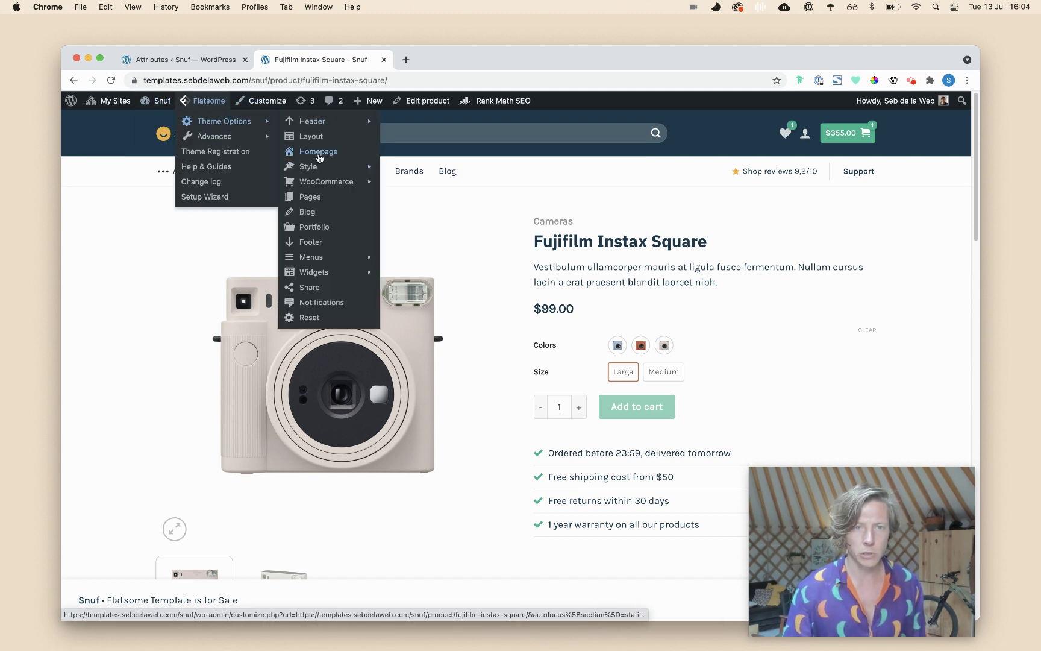
pyautogui.moveTo(342, 183)
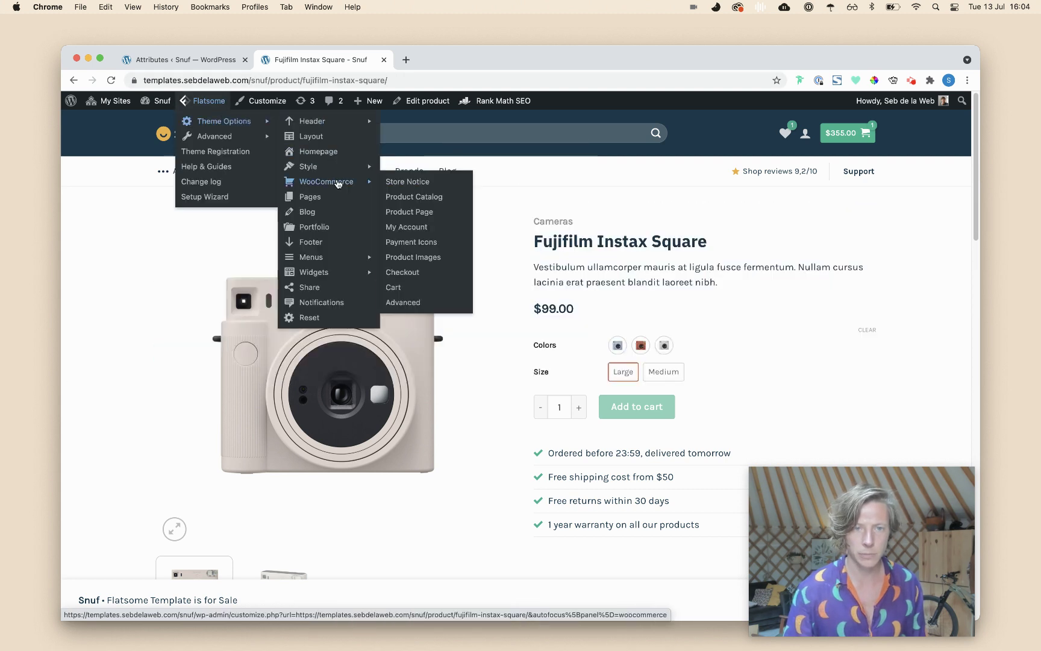
pyautogui.click(420, 212)
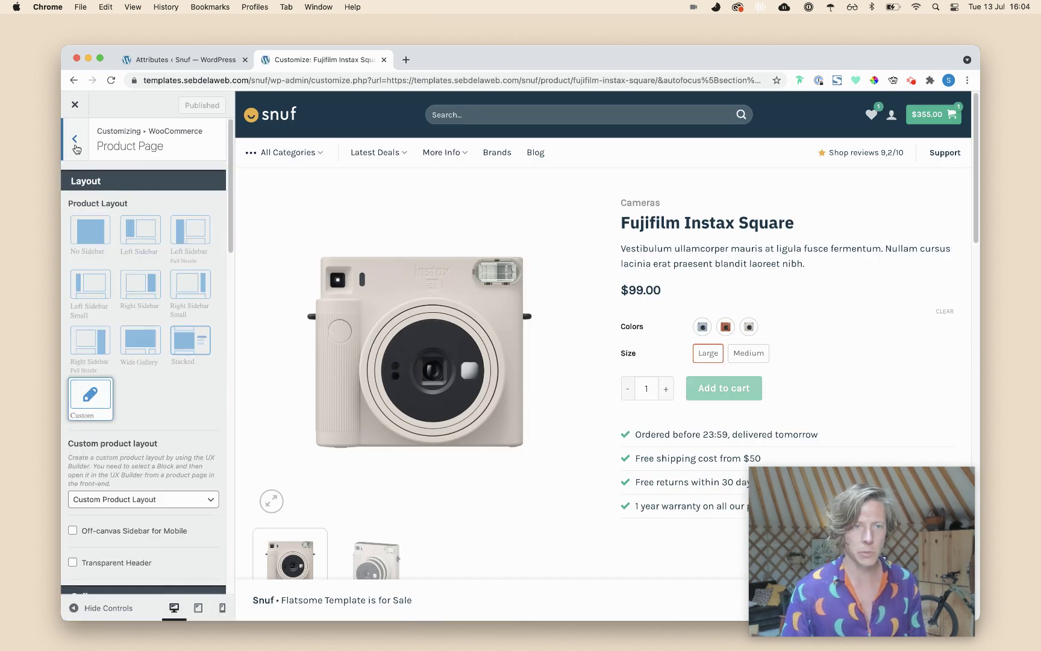
pyautogui.click(79, 155)
pyautogui.click(79, 155)
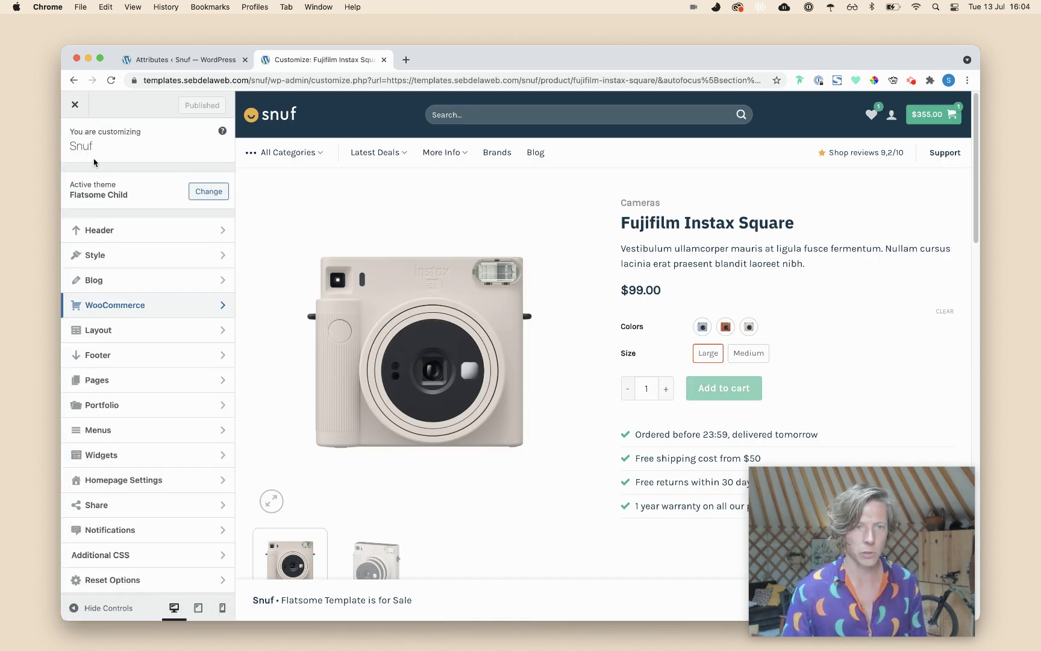
pyautogui.click(145, 305)
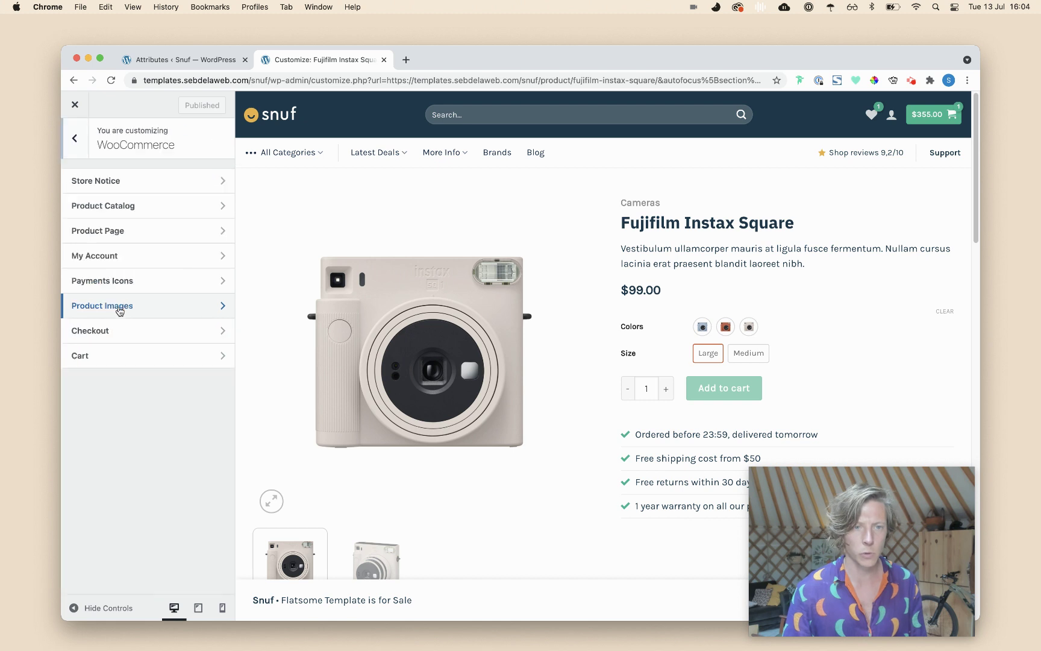
pyautogui.click(122, 230)
pyautogui.scroll(-15, 162, 396)
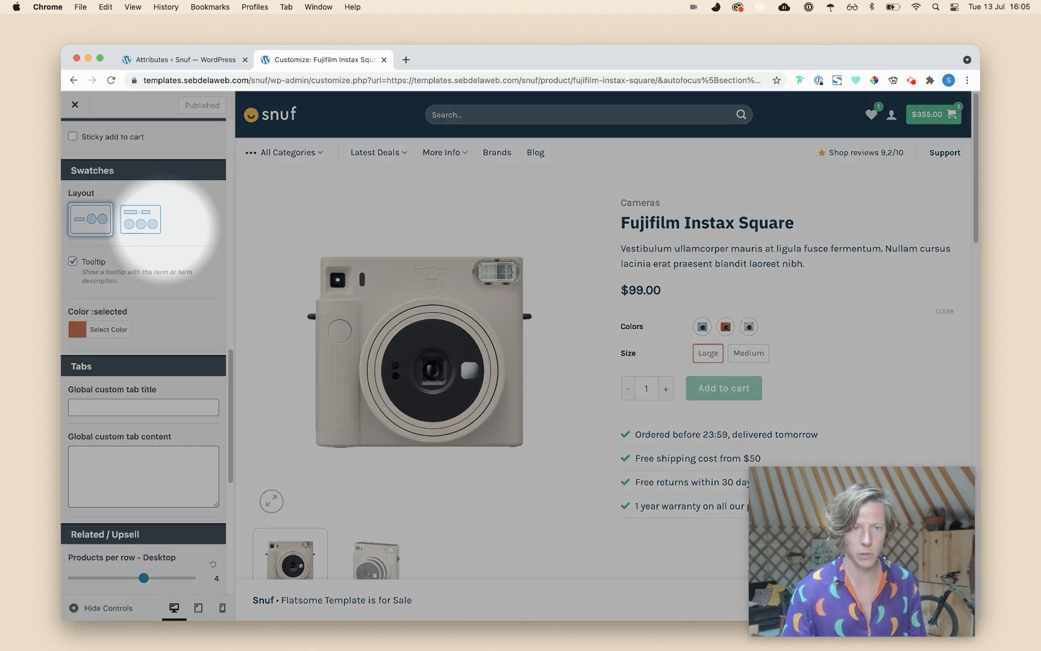
# - Switch the product page swatches to the stacked layout and turn off their tooltip
pyautogui.click(138, 223)
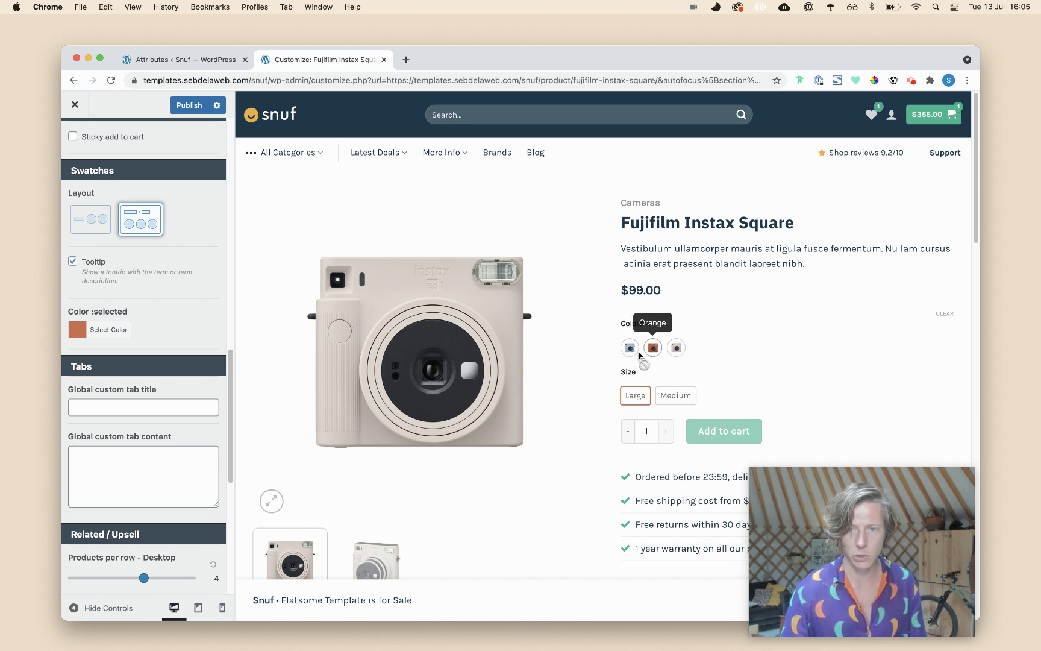
pyautogui.click(73, 261)
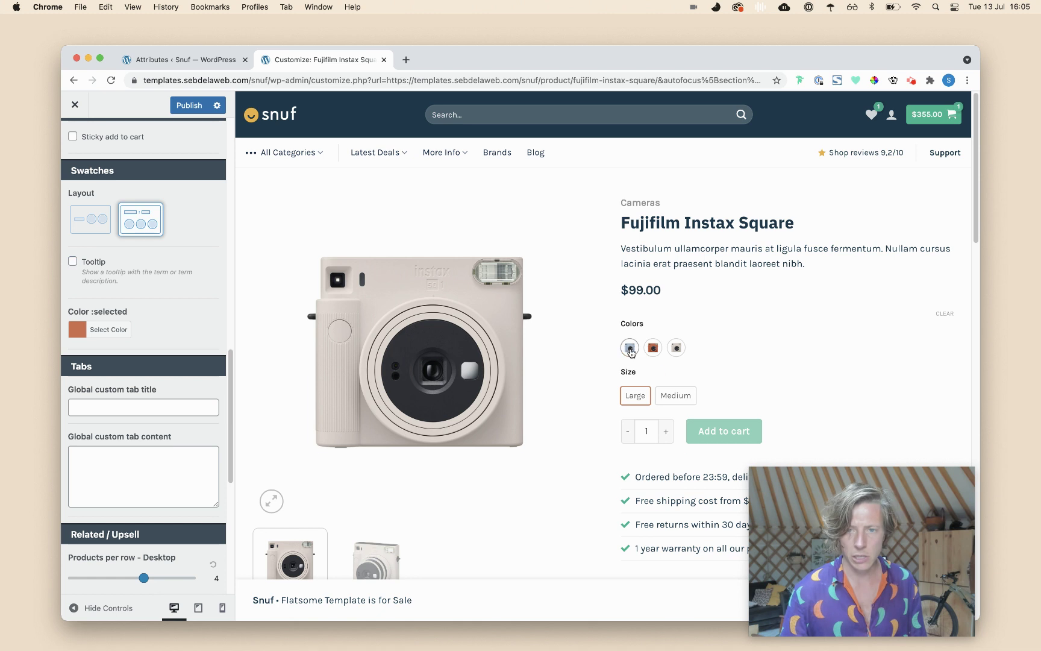
# - Select the Blue swatch in the preview, set the selected swatch color to #1e73be and publish the changes
pyautogui.click(630, 349)
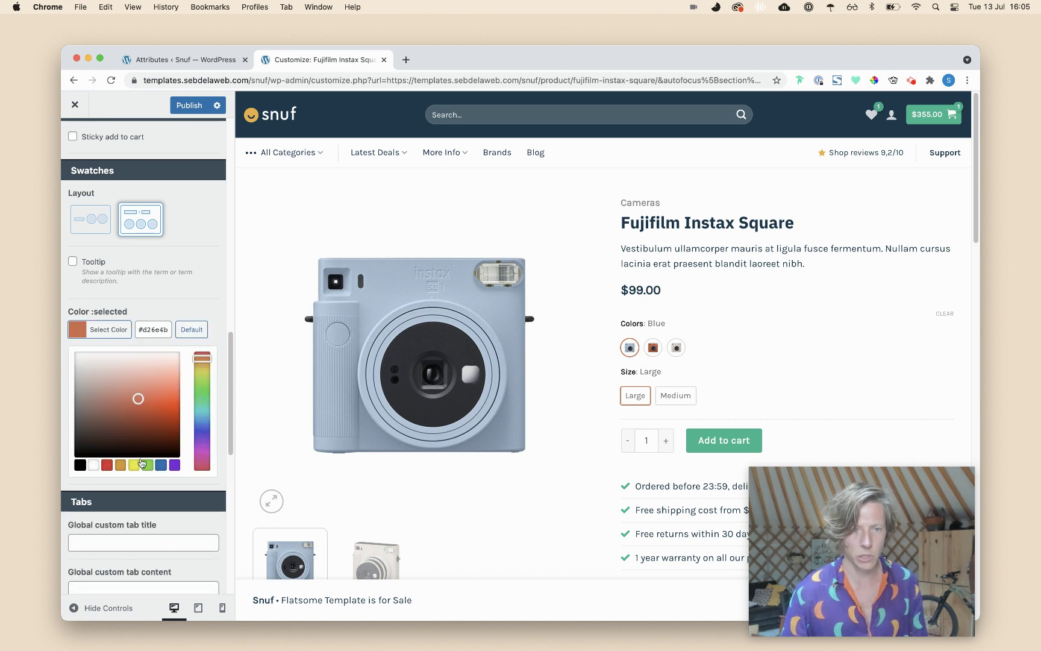
pyautogui.click(161, 465)
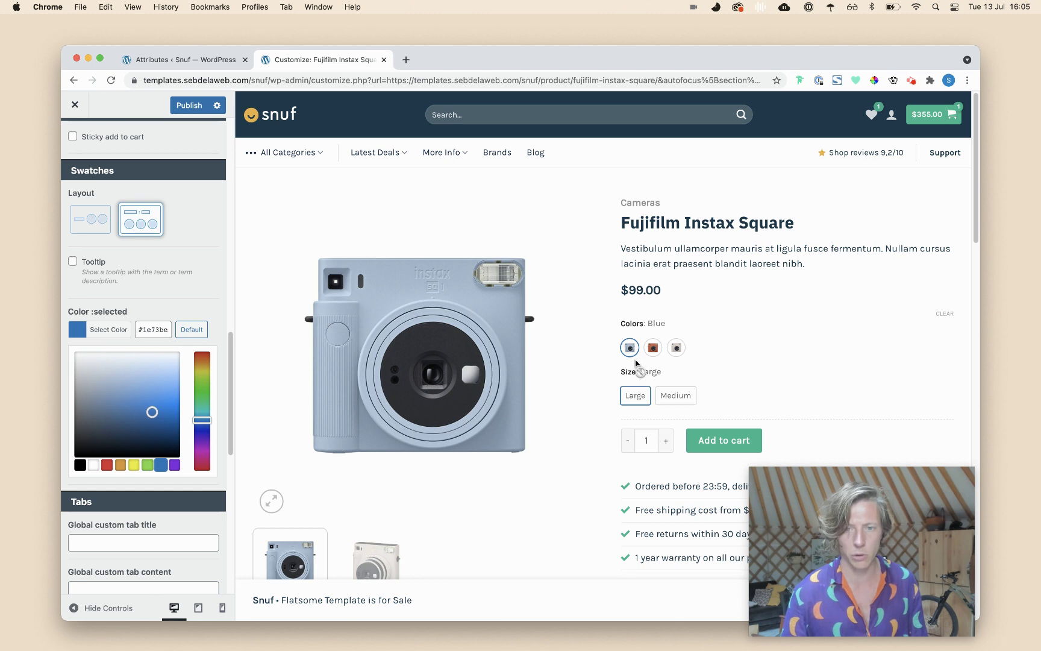
pyautogui.click(189, 105)
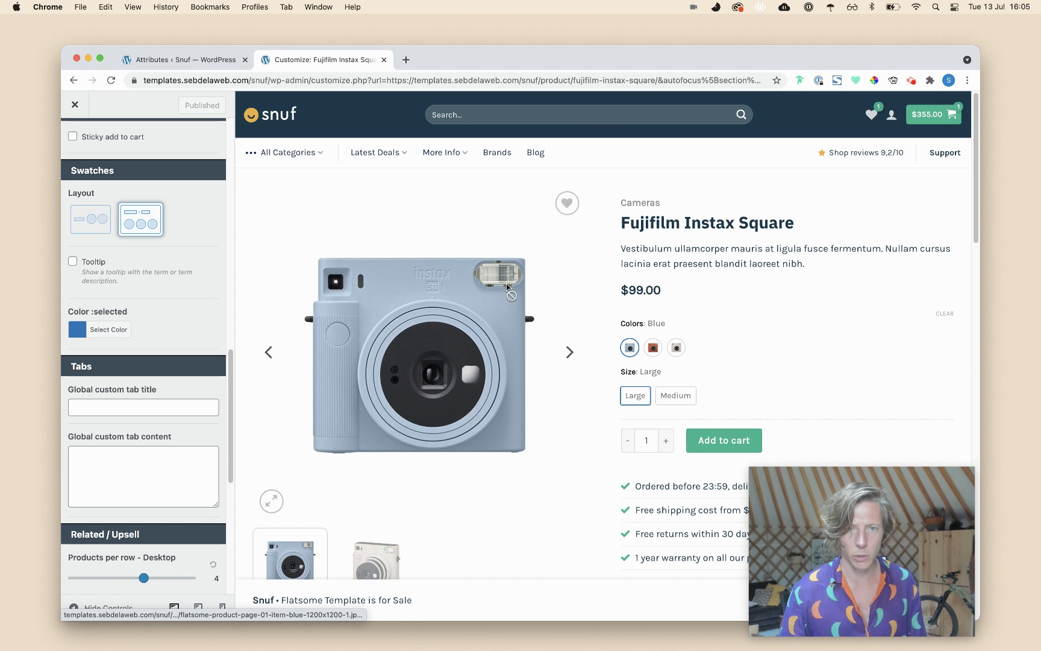
# - Open the SLR Cameras category from the shop's navigation in the preview and find the Fujifilm Instax Square
pyautogui.moveTo(318, 161)
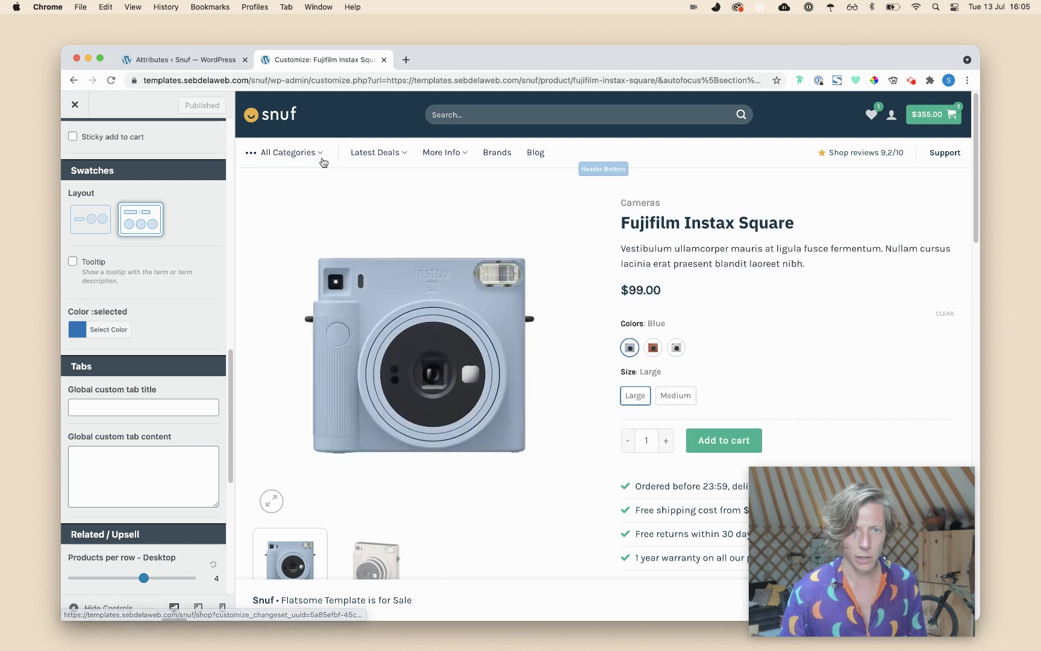
pyautogui.moveTo(296, 252)
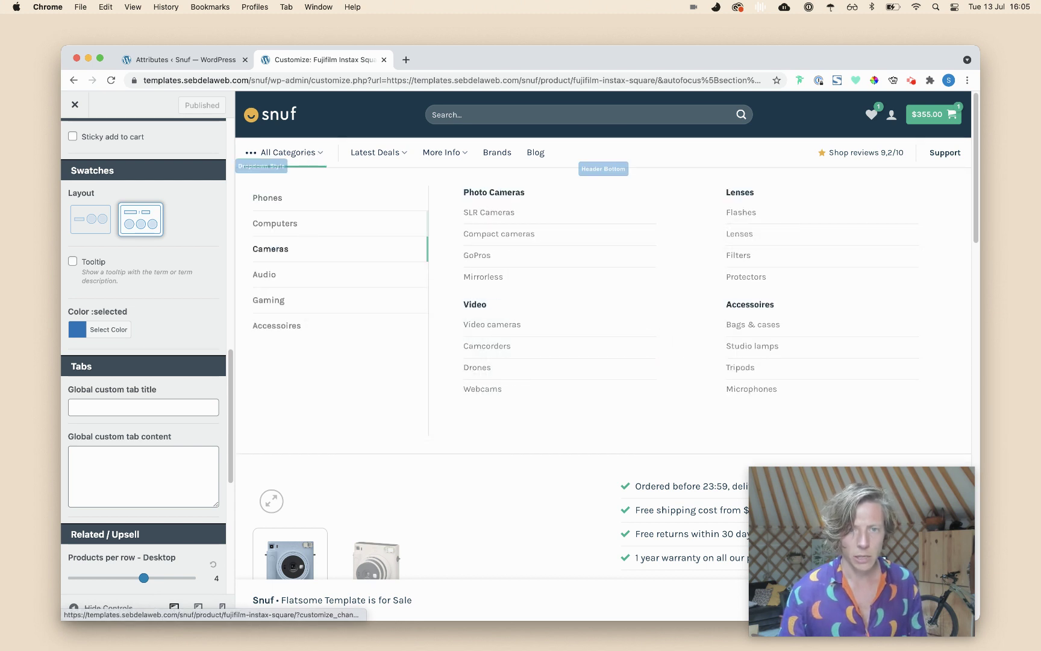
pyautogui.click(512, 211)
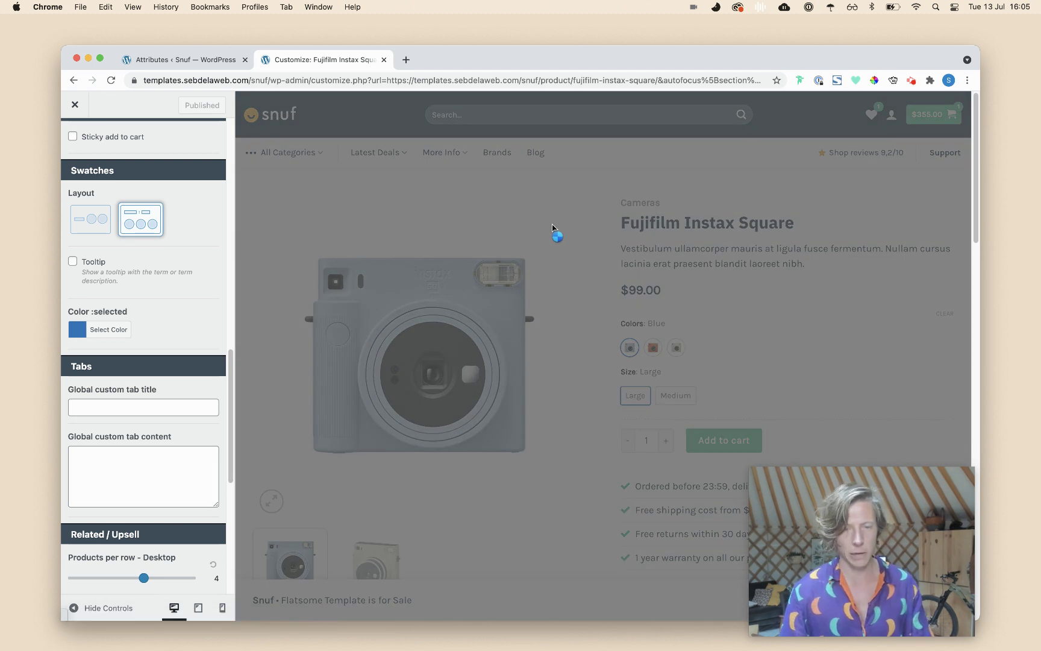
pyautogui.scroll(-2, 693, 313)
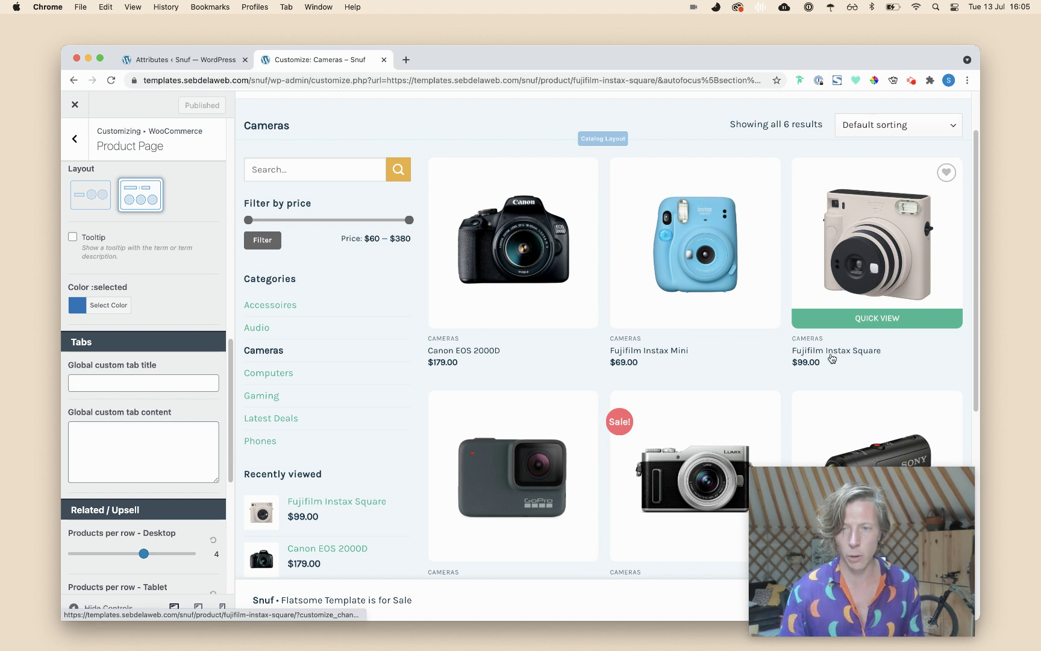
# - Open the WooCommerce Product Catalog options and set the swatches' product attribute to Colors
pyautogui.scroll(10, 78, 193)
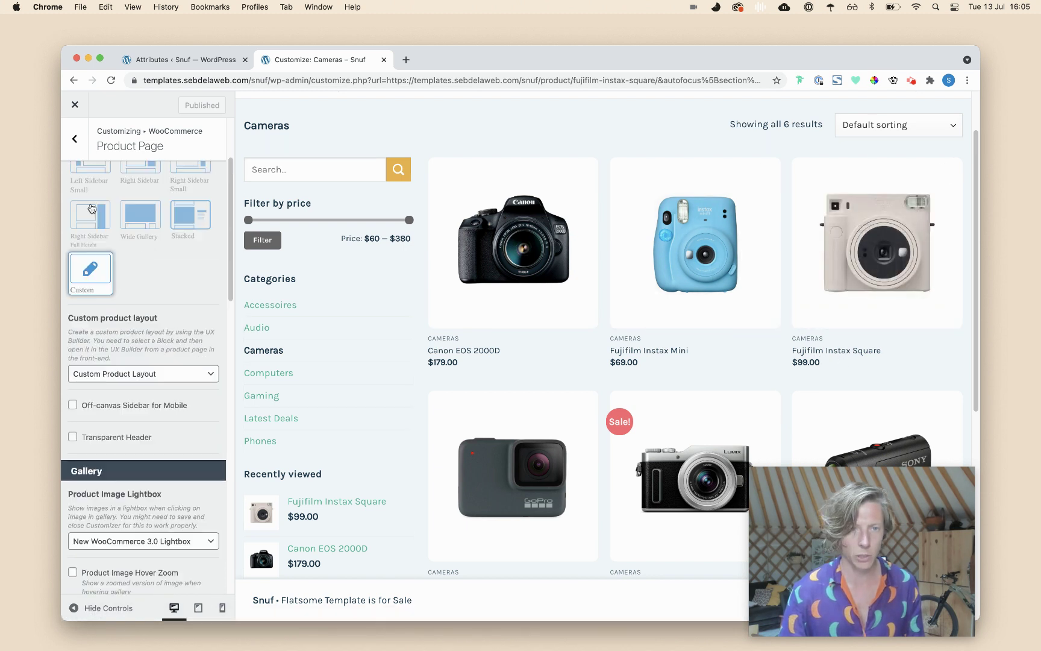
pyautogui.click(78, 147)
pyautogui.click(77, 139)
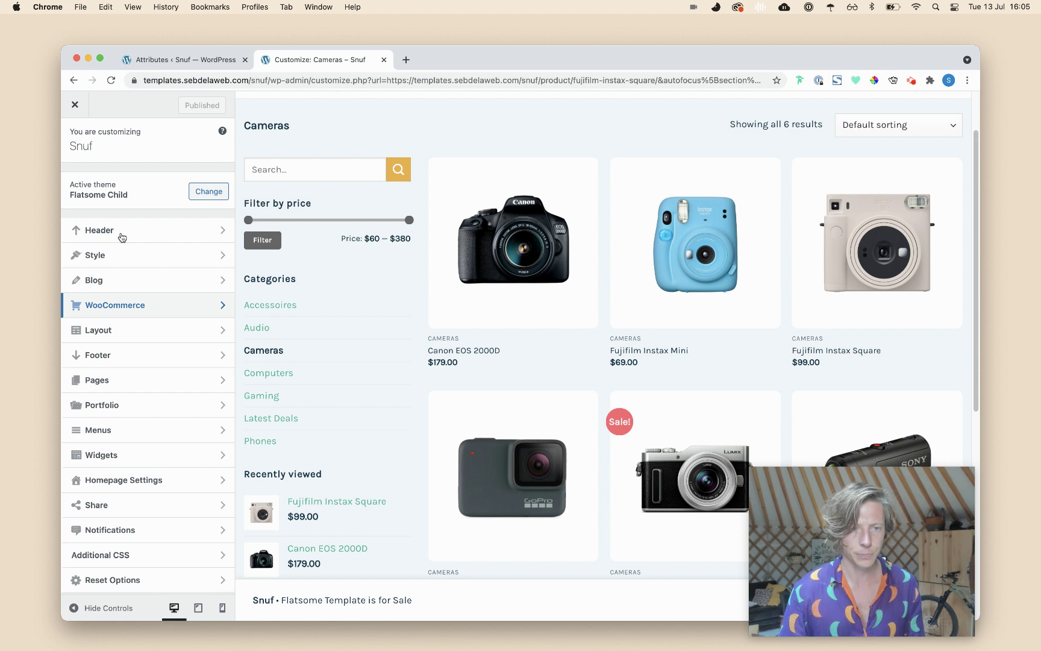
pyautogui.click(146, 306)
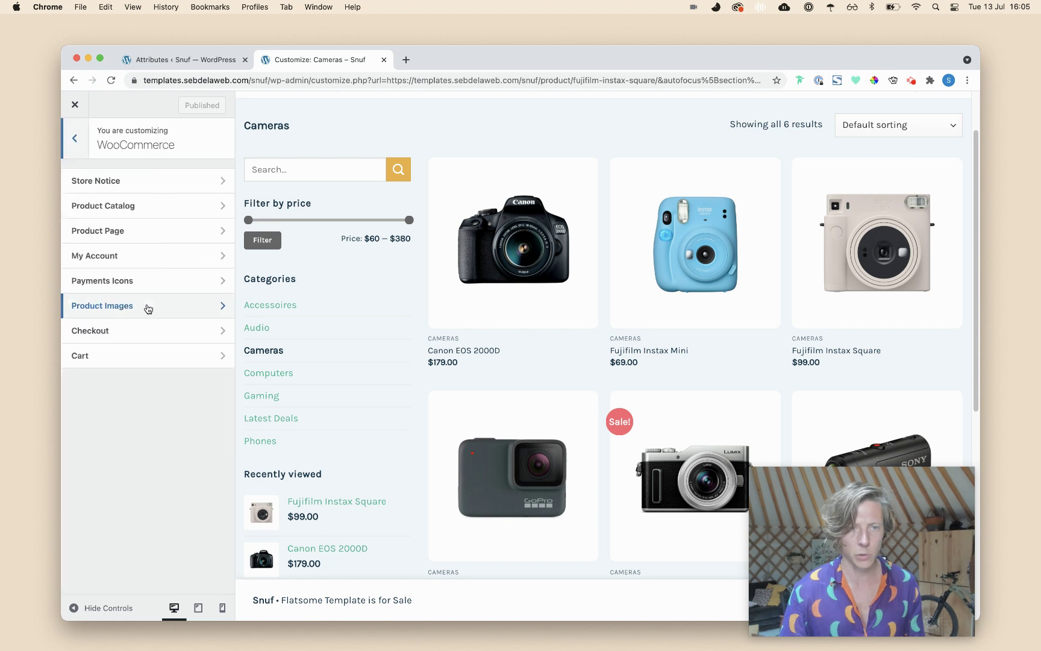
pyautogui.click(130, 207)
pyautogui.scroll(-3, 168, 403)
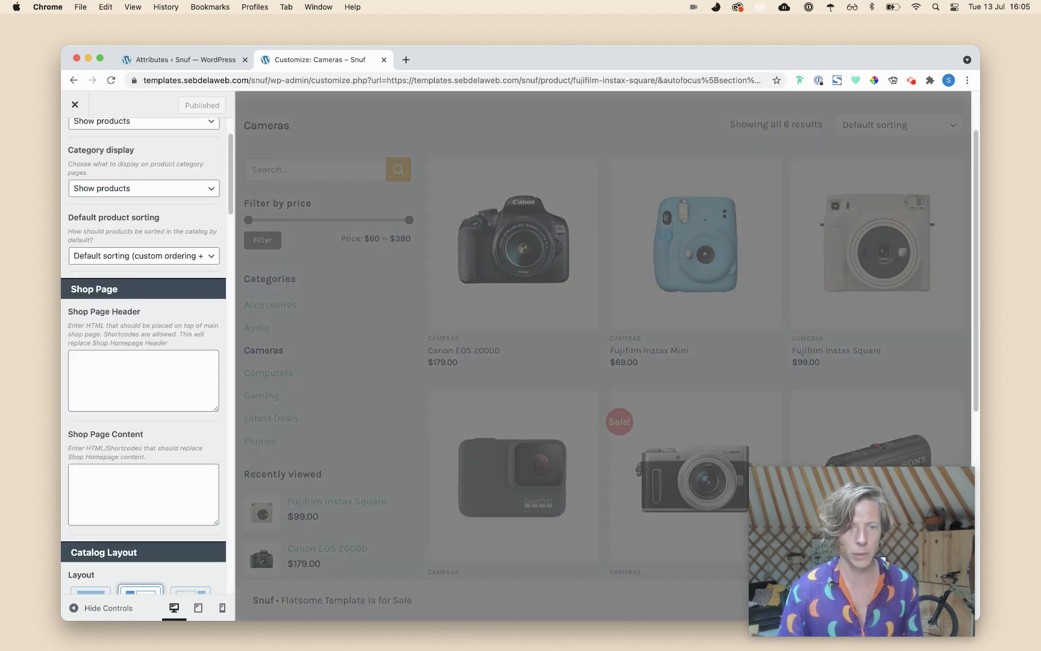
pyautogui.scroll(-20, 184, 403)
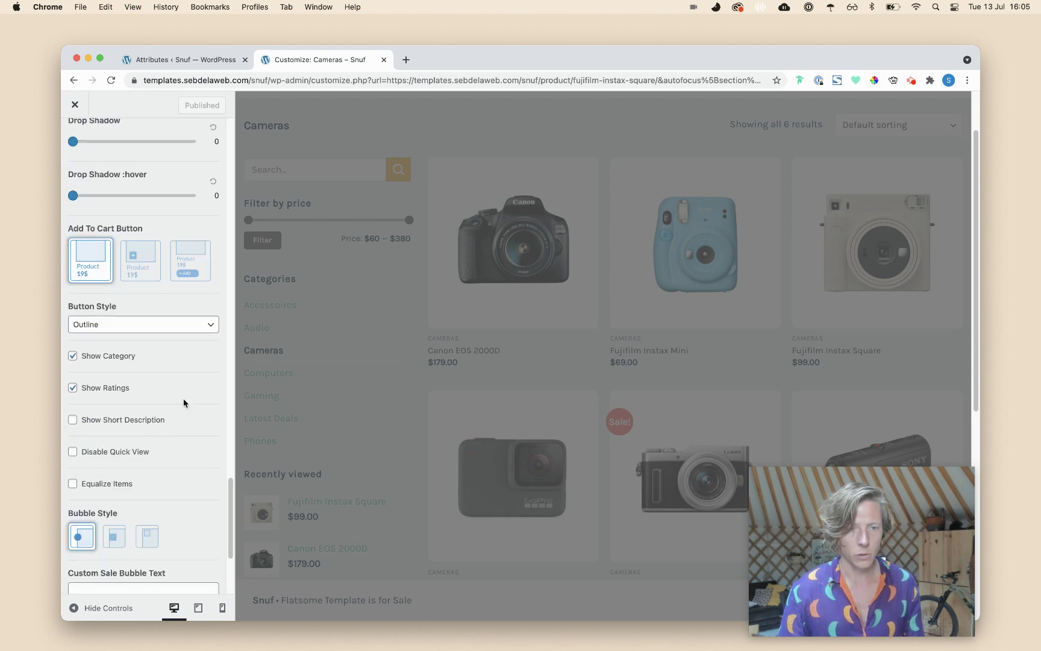
pyautogui.scroll(-5, 184, 403)
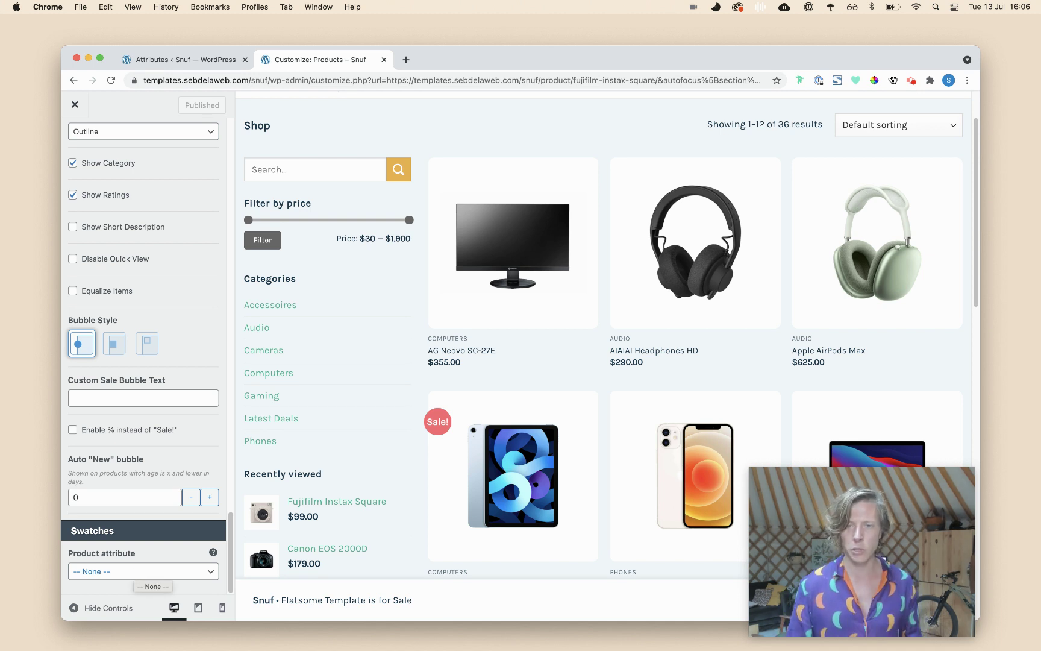
pyautogui.click(169, 569)
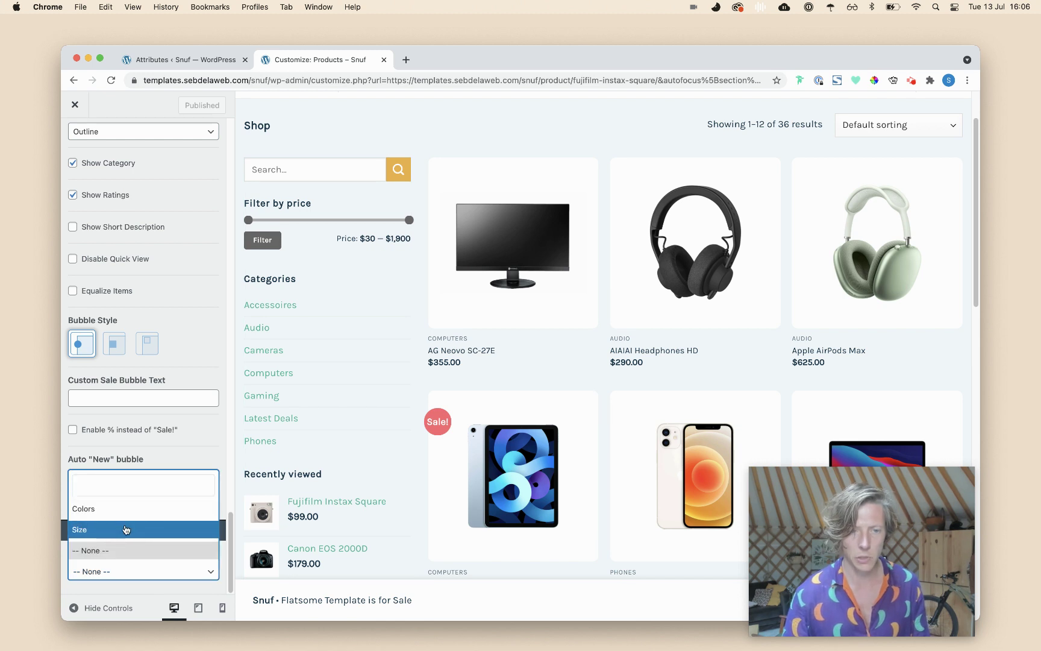
pyautogui.click(102, 515)
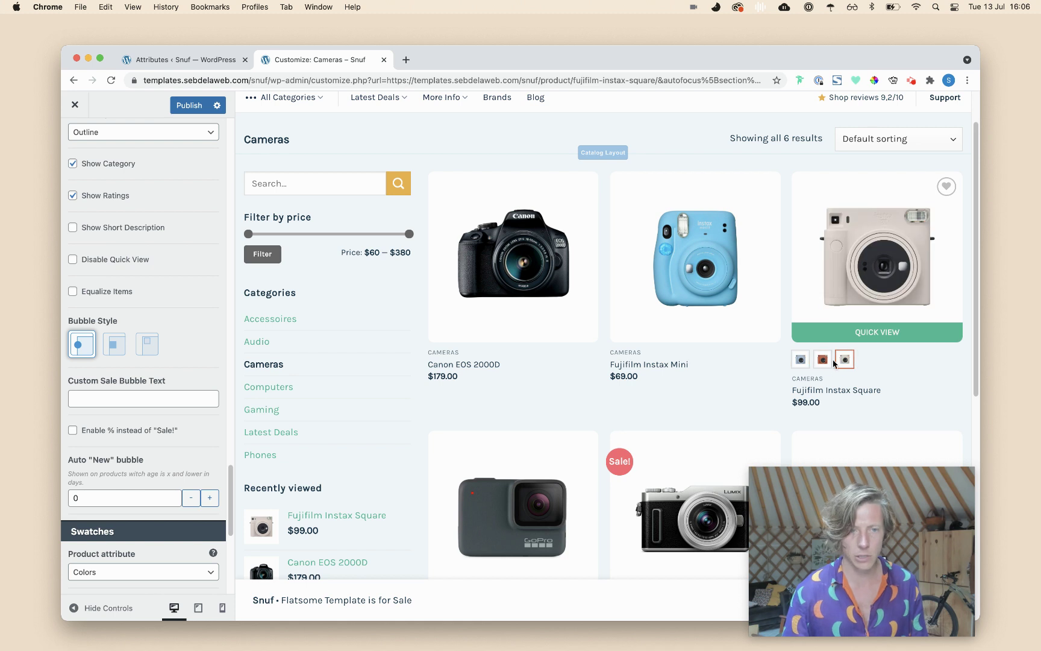
# - Set the catalog swatches to the Limited layout with a limit of 2 and their size to Large
pyautogui.scroll(-5, 99, 399)
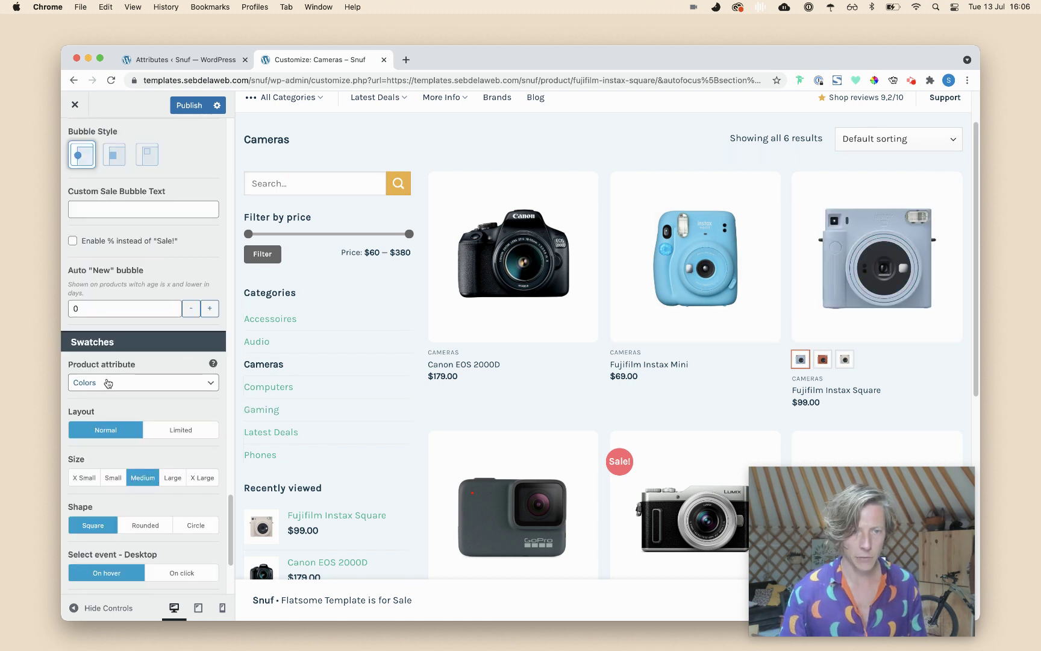
pyautogui.scroll(1, 108, 386)
pyautogui.scroll(-3, 162, 458)
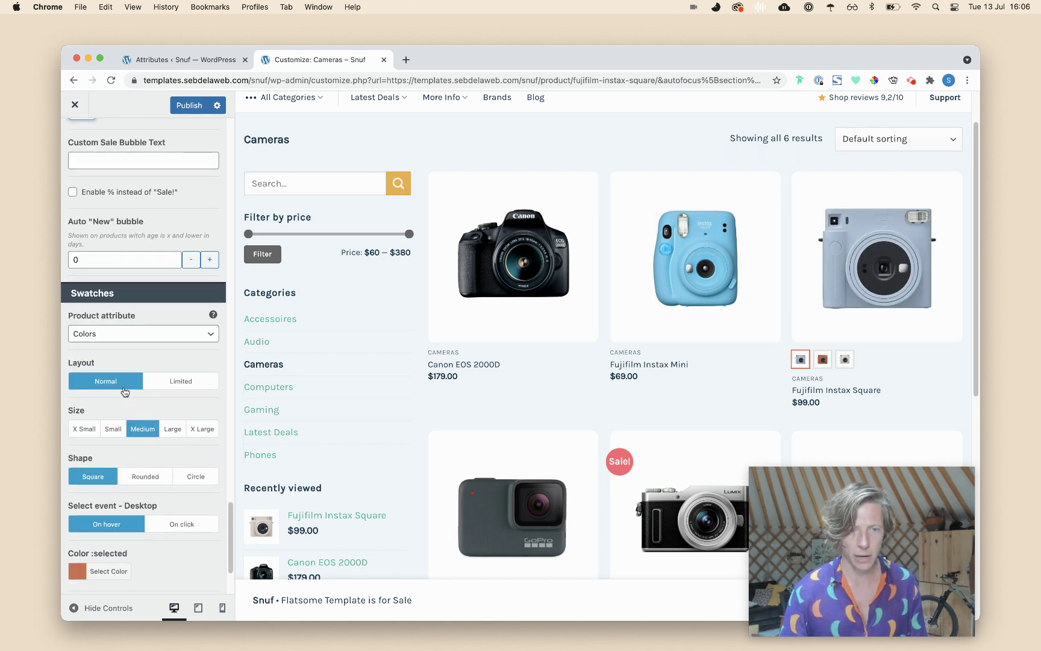
pyautogui.scroll(-3, 156, 421)
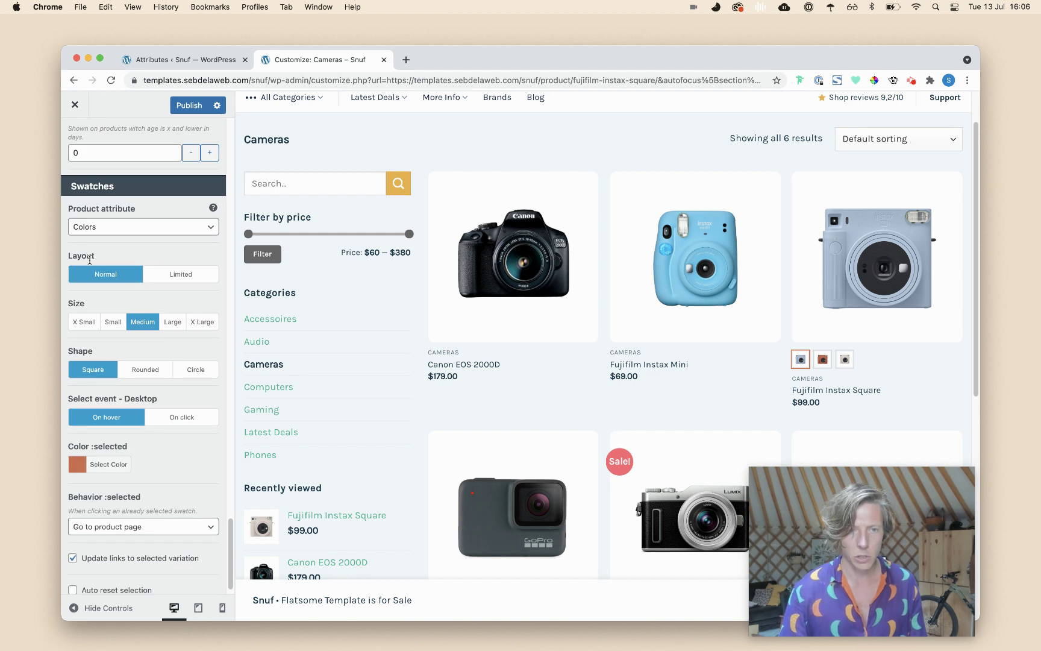
pyautogui.click(180, 274)
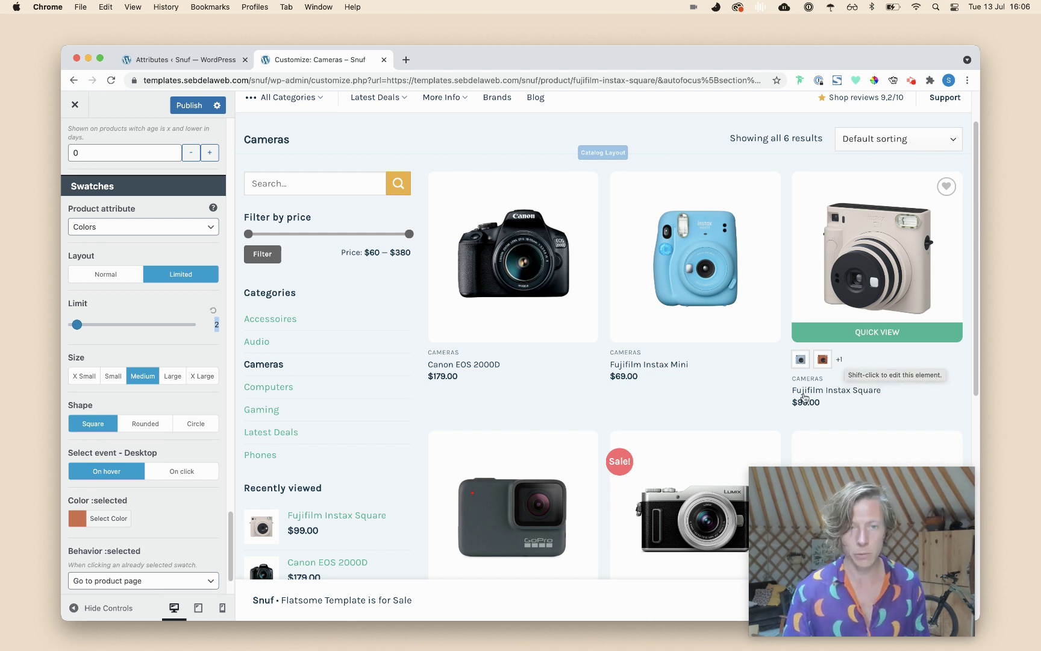
pyautogui.moveTo(822, 359)
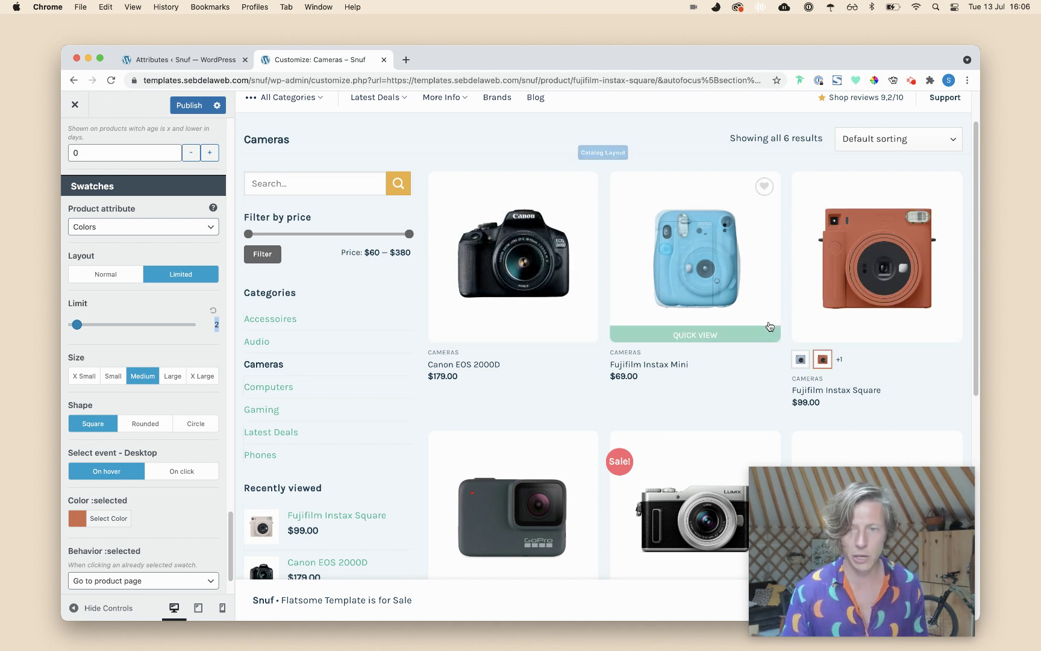
pyautogui.click(173, 376)
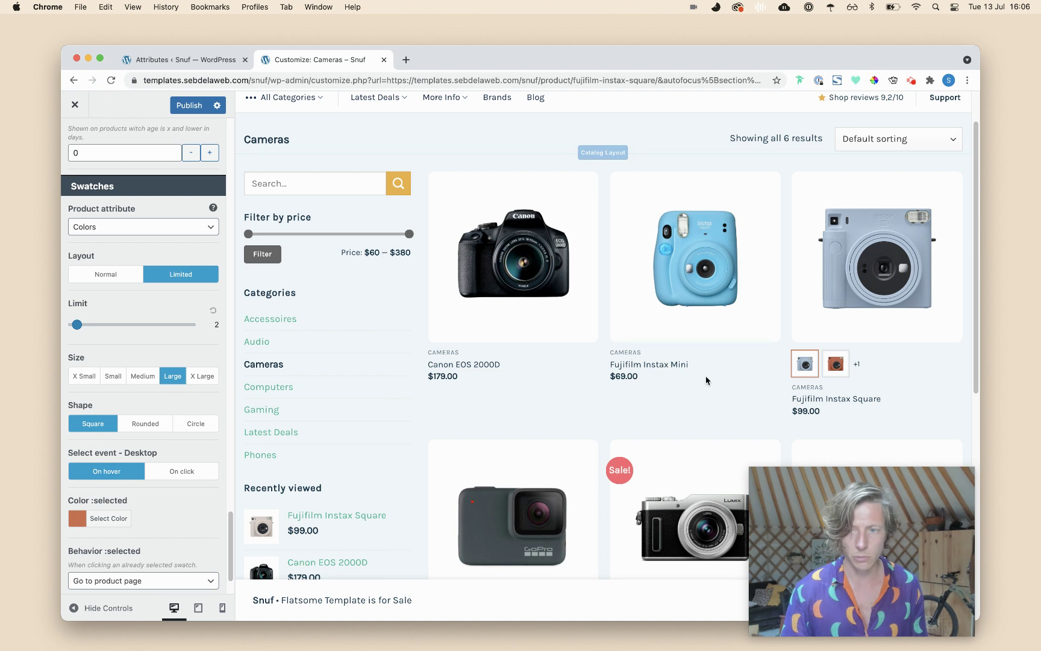
# - Set the catalog swatches' size to Medium and their shape to Rounded
pyautogui.click(112, 377)
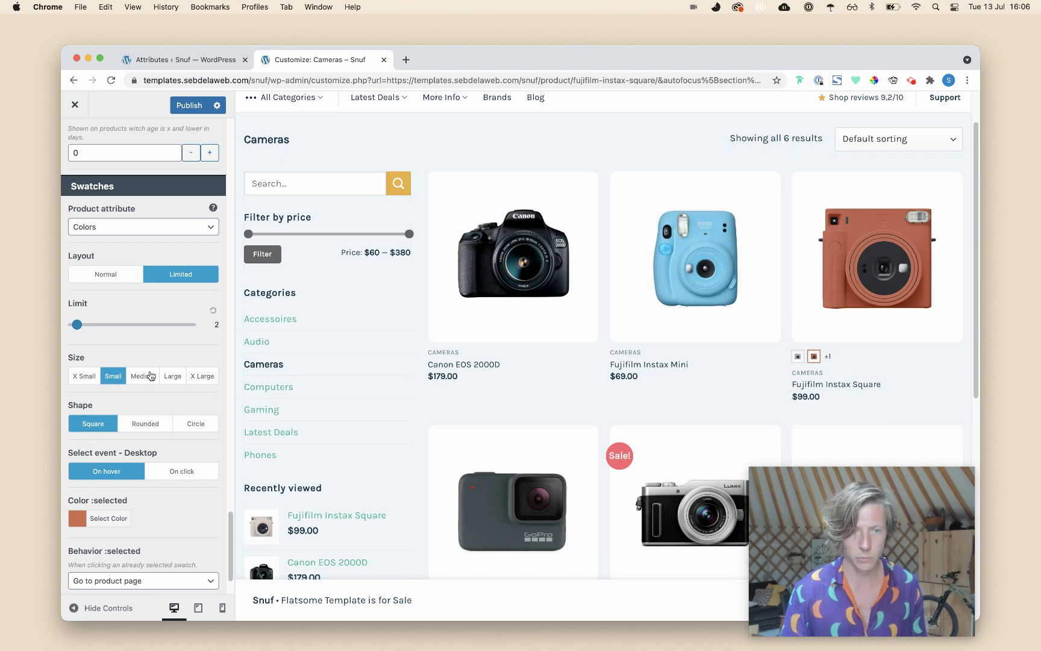
pyautogui.click(150, 375)
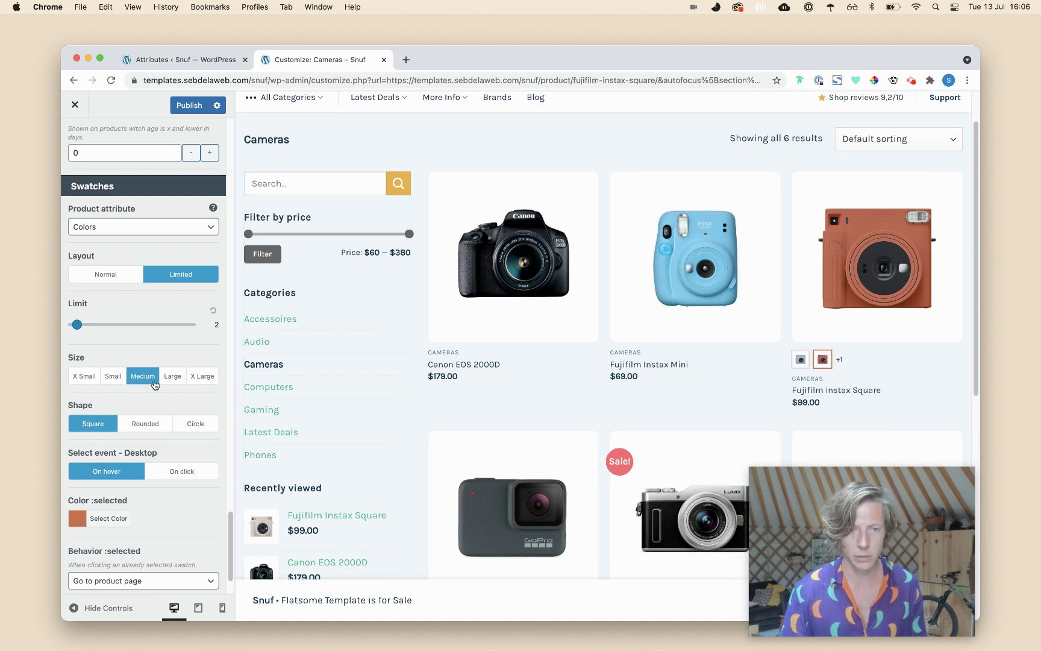
pyautogui.click(199, 425)
pyautogui.click(155, 425)
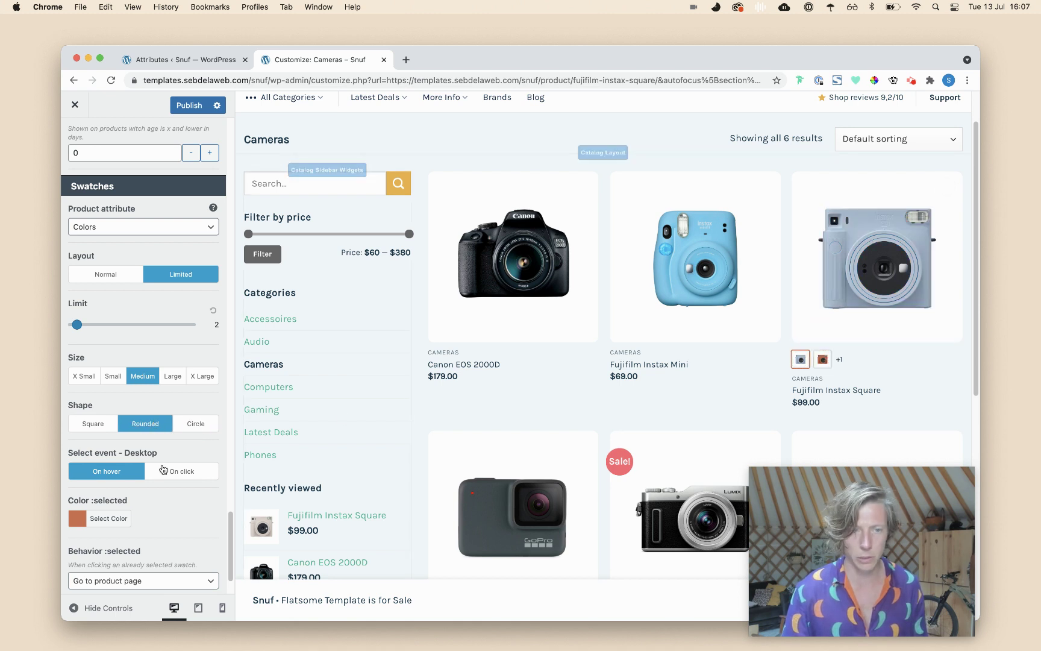
# - Set the catalog swatches' desktop select event to On click and test the orange and blue swatches of the Fujifilm Instax Square
pyautogui.scroll(-1, 96, 458)
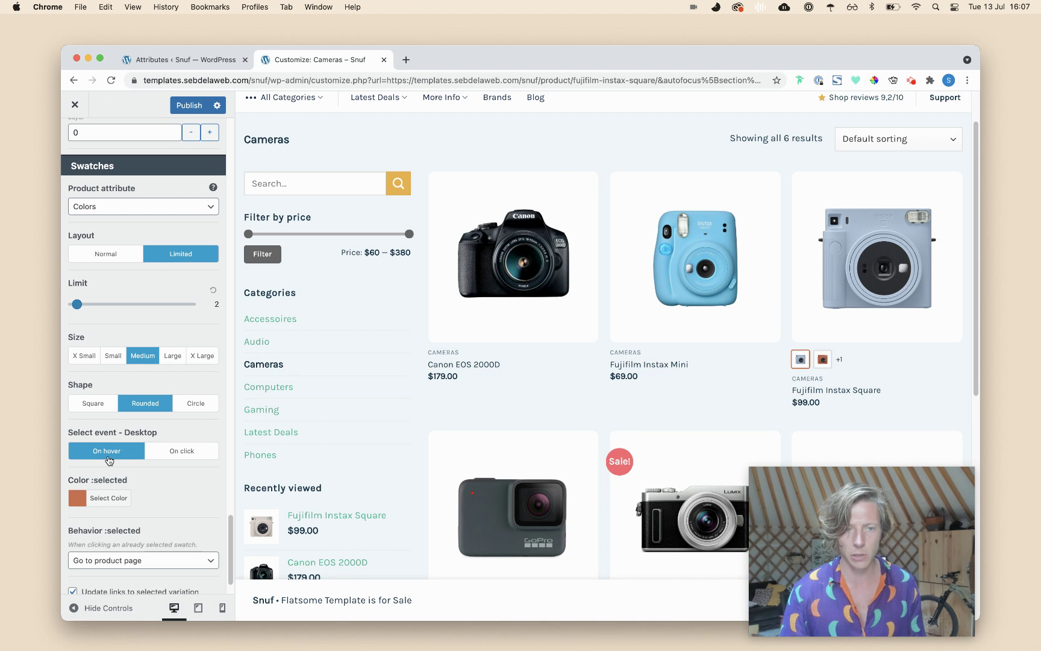
pyautogui.click(173, 456)
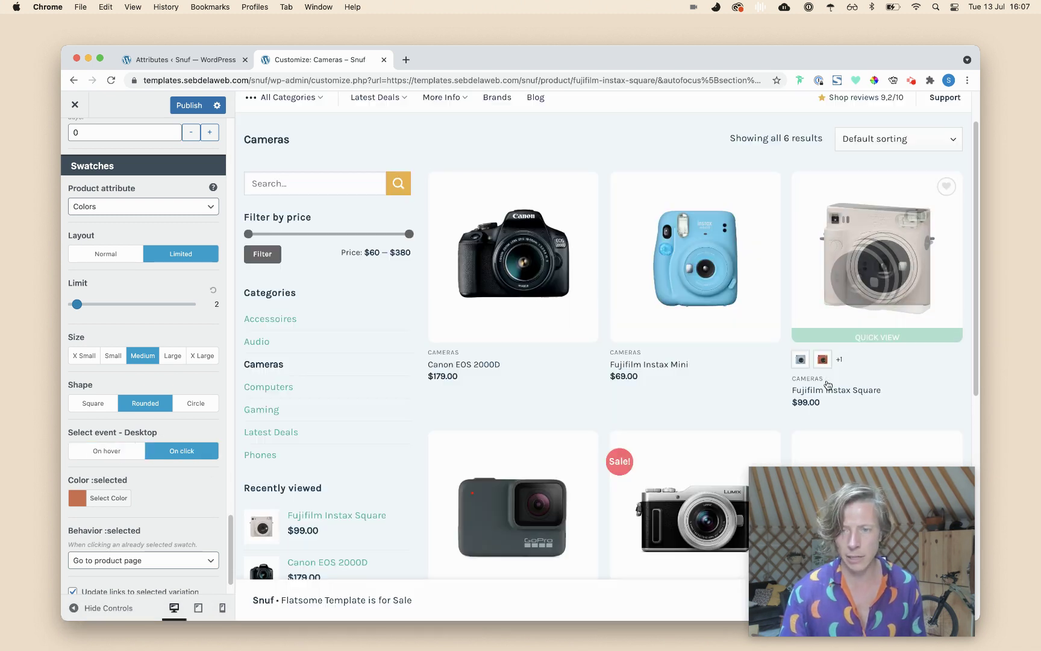
pyautogui.click(822, 359)
pyautogui.click(801, 359)
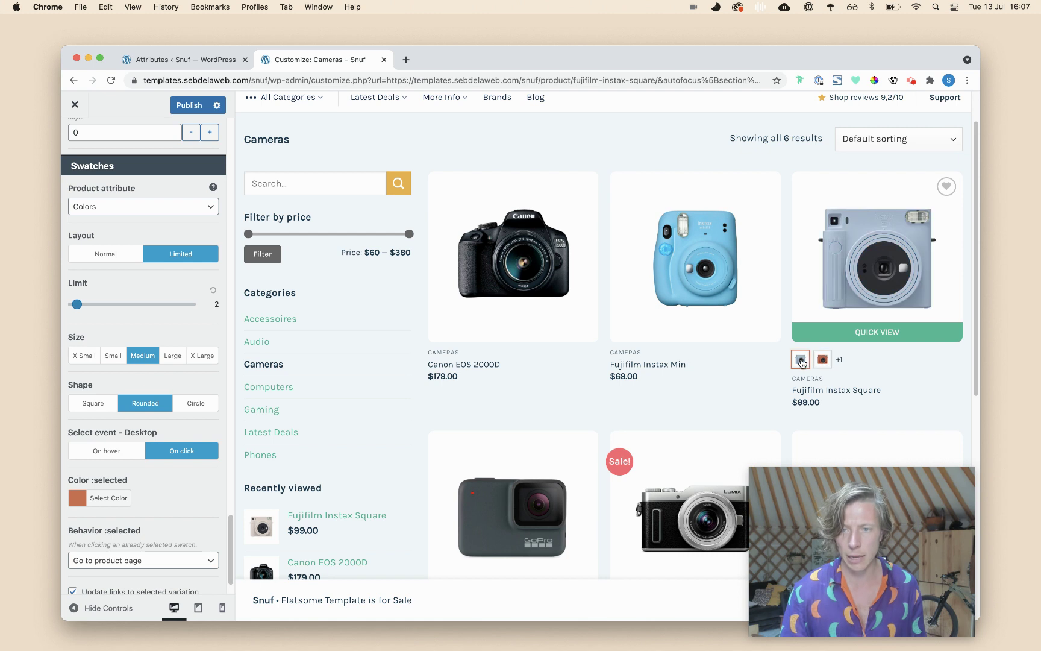
pyautogui.click(822, 359)
pyautogui.click(801, 359)
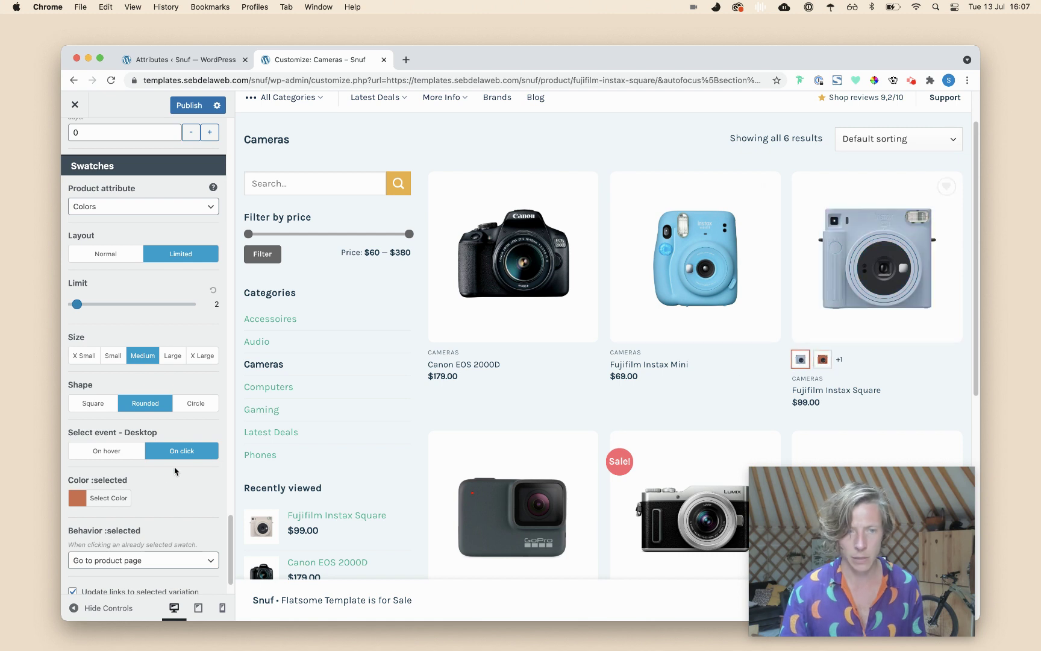
# - Set the catalog's selected swatch color to the palette's blue and publish the changes
pyautogui.scroll(-1, 102, 496)
pyautogui.click(108, 478)
pyautogui.scroll(-3, 139, 512)
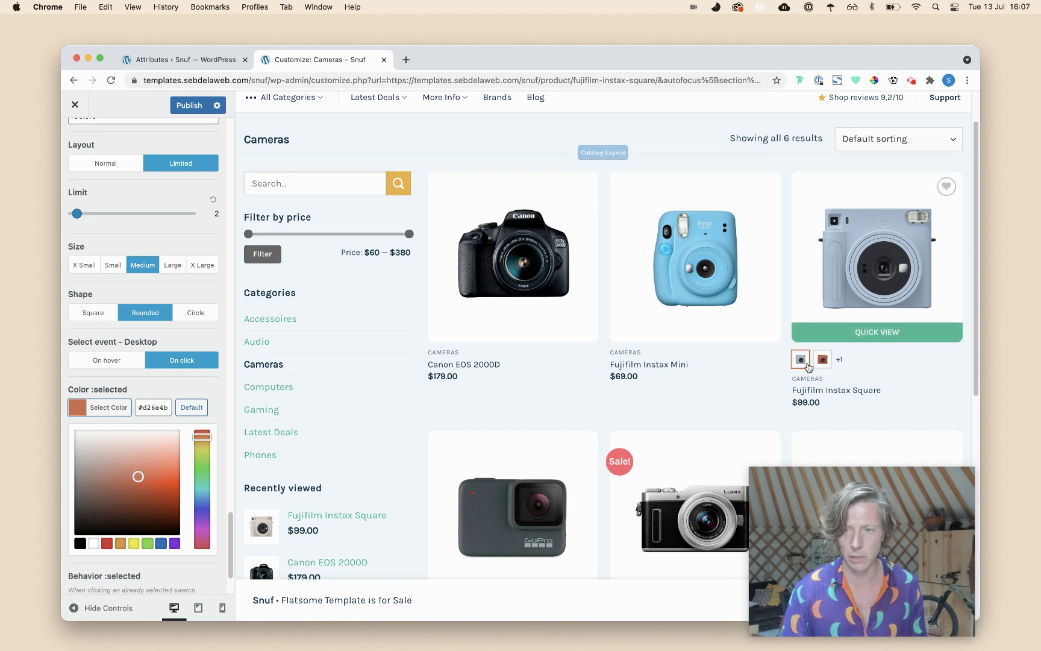
pyautogui.click(163, 544)
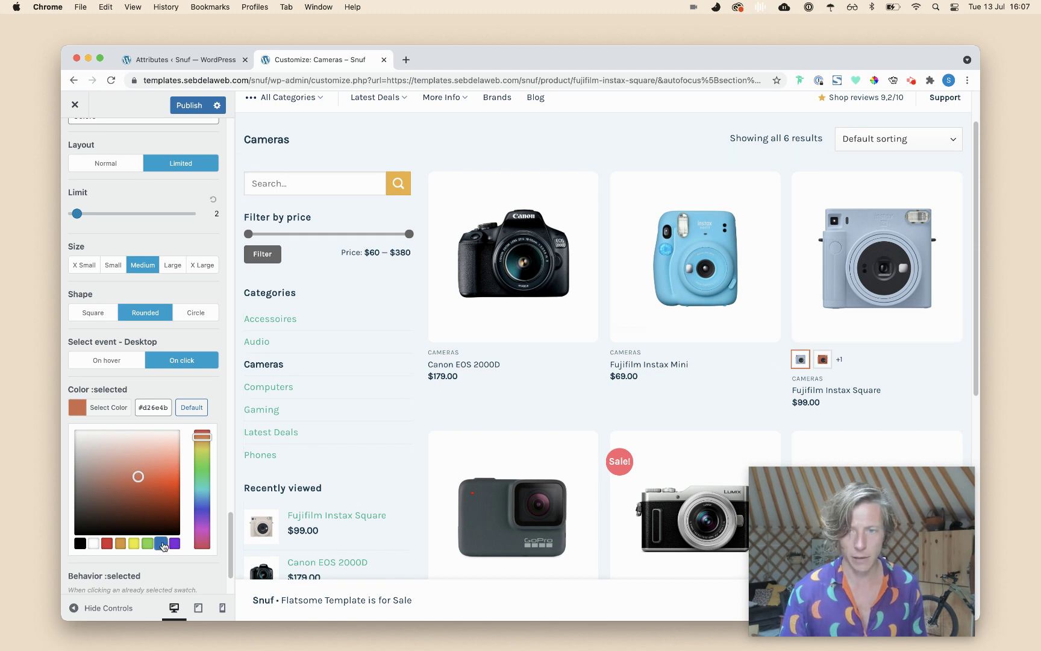
pyautogui.click(215, 398)
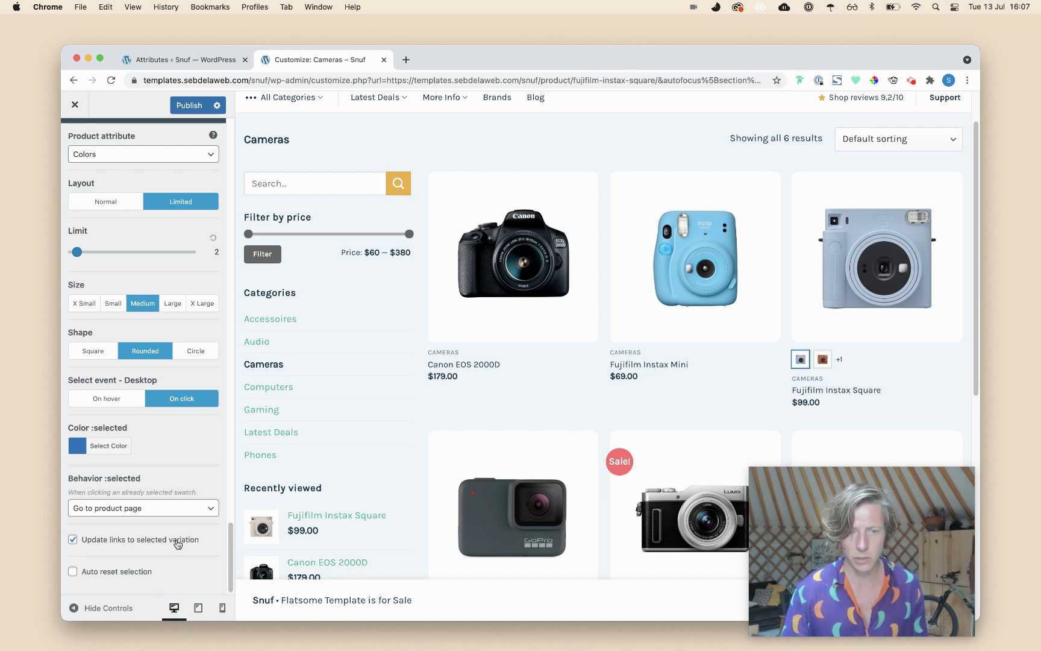
pyautogui.click(189, 105)
# - Visit the Snuf storefront from the attribute page, reload it and find the Fujifilm Instax Square under Product highlights
pyautogui.moveTo(212, 70); pyautogui.dragTo(338, 60)
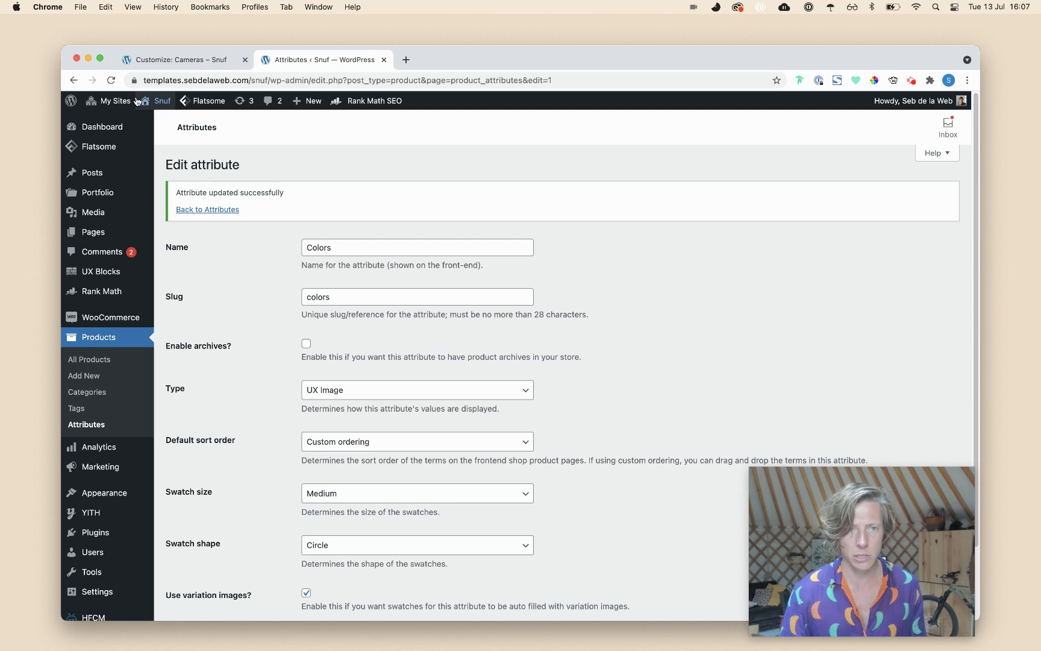
pyautogui.moveTo(152, 101)
pyautogui.click(199, 151)
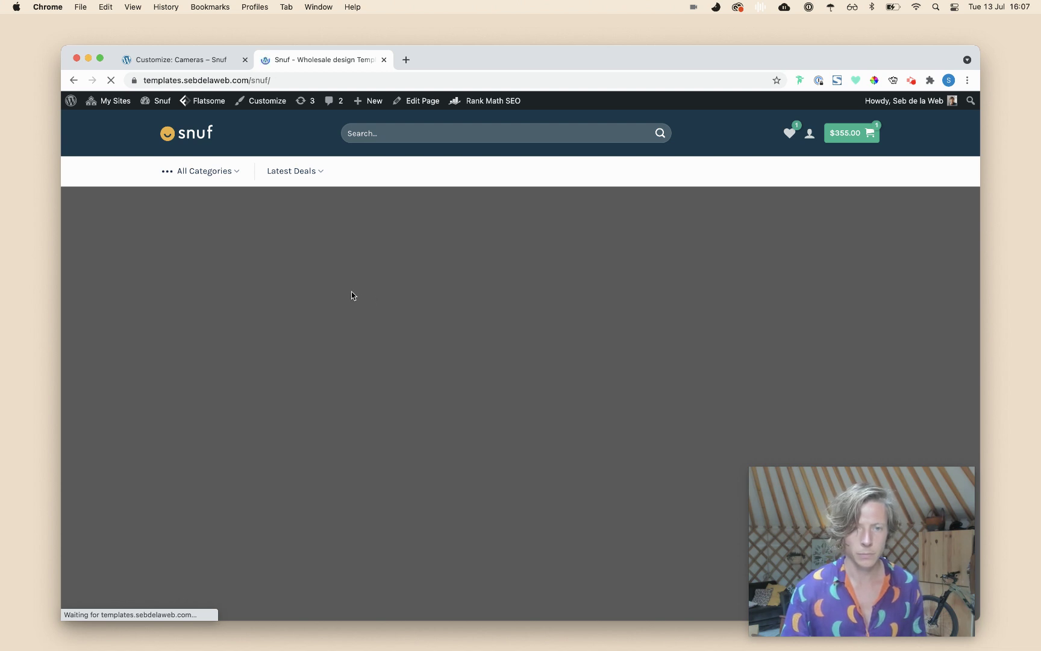
pyautogui.click(252, 82)
pyautogui.press('Return')
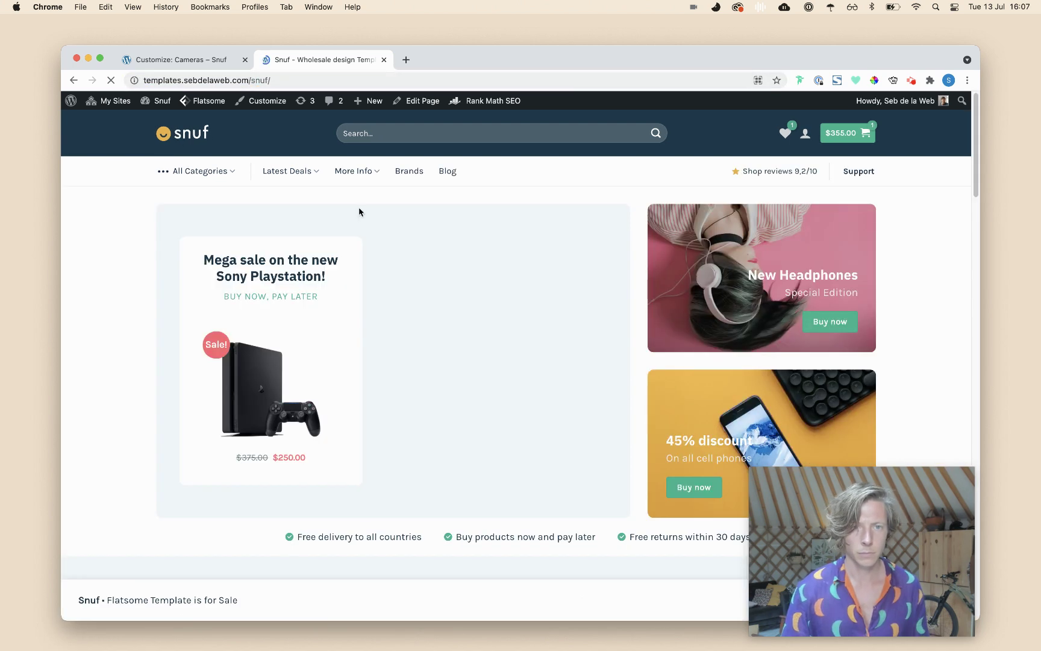
pyautogui.scroll(-8, 360, 301)
pyautogui.scroll(-4, 455, 325)
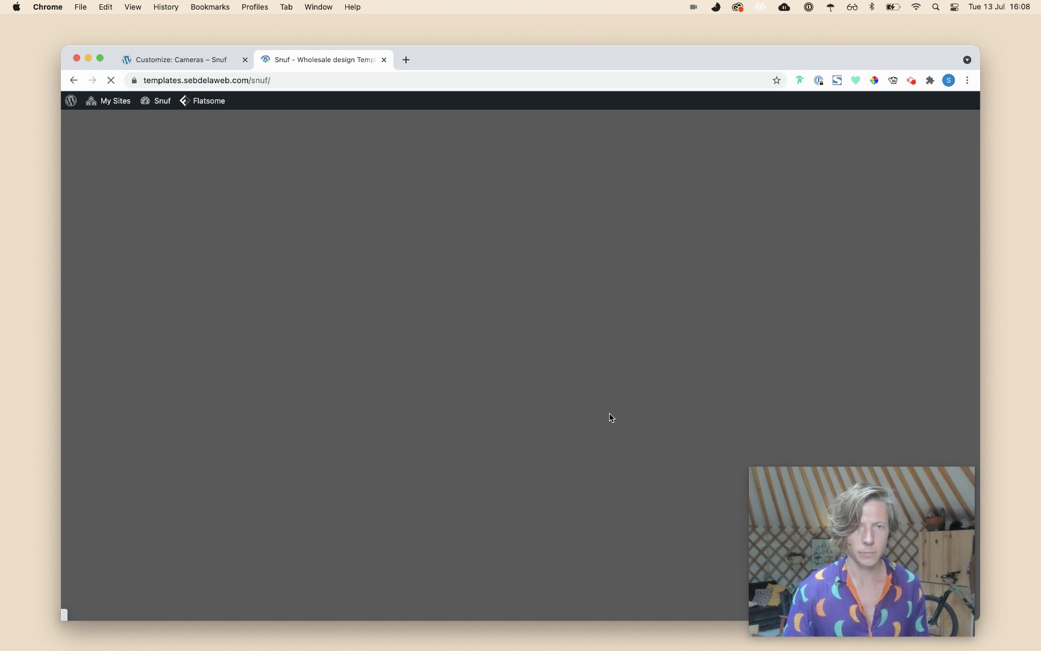
pyautogui.scroll(-5, 391, 248)
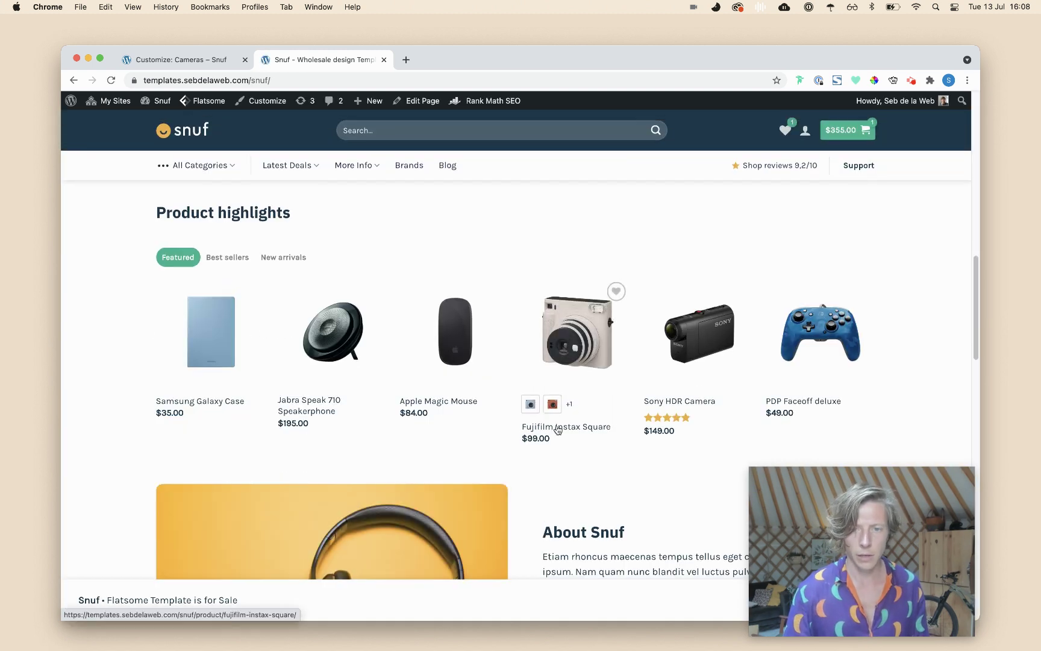
# - Select the orange swatch of the Fujifilm Instax Square on the storefront and open its product page with that variation
pyautogui.click(186, 58)
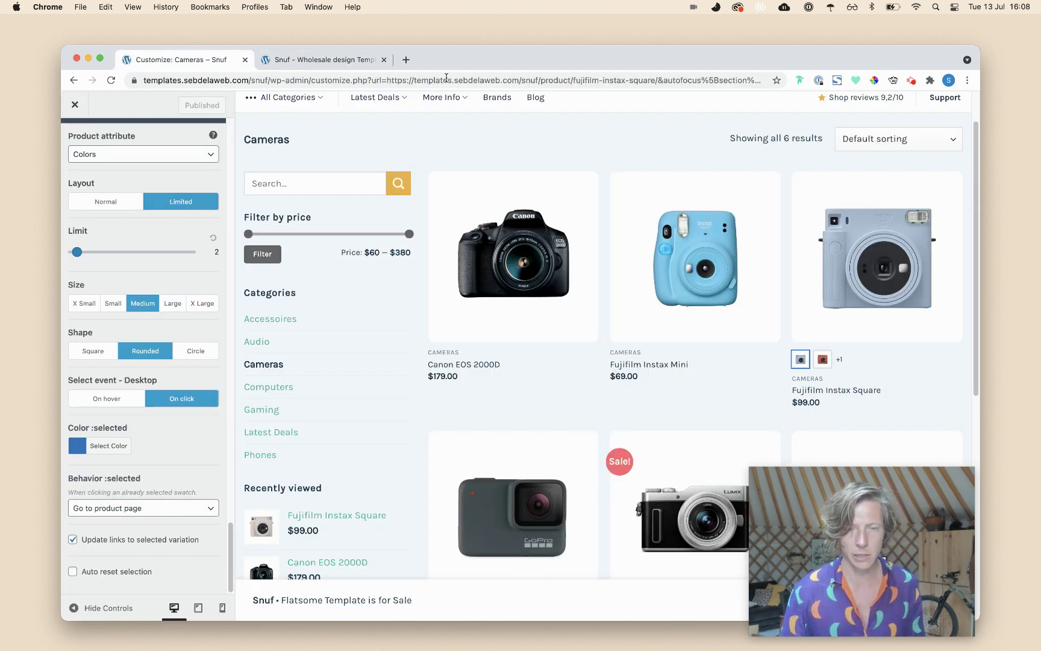
pyautogui.click(353, 59)
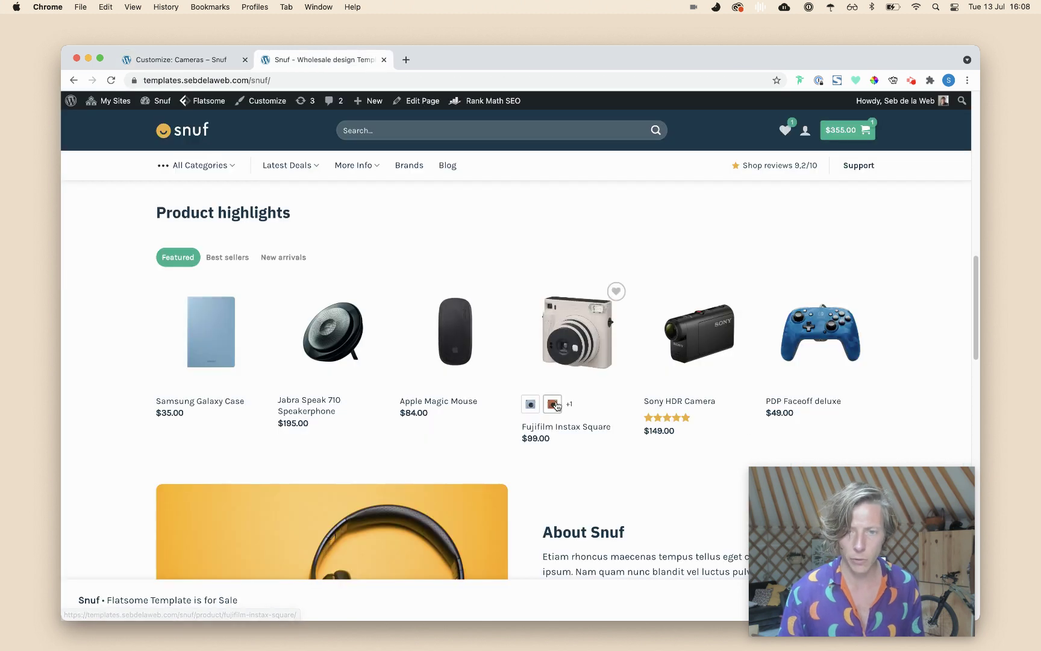
pyautogui.click(556, 406)
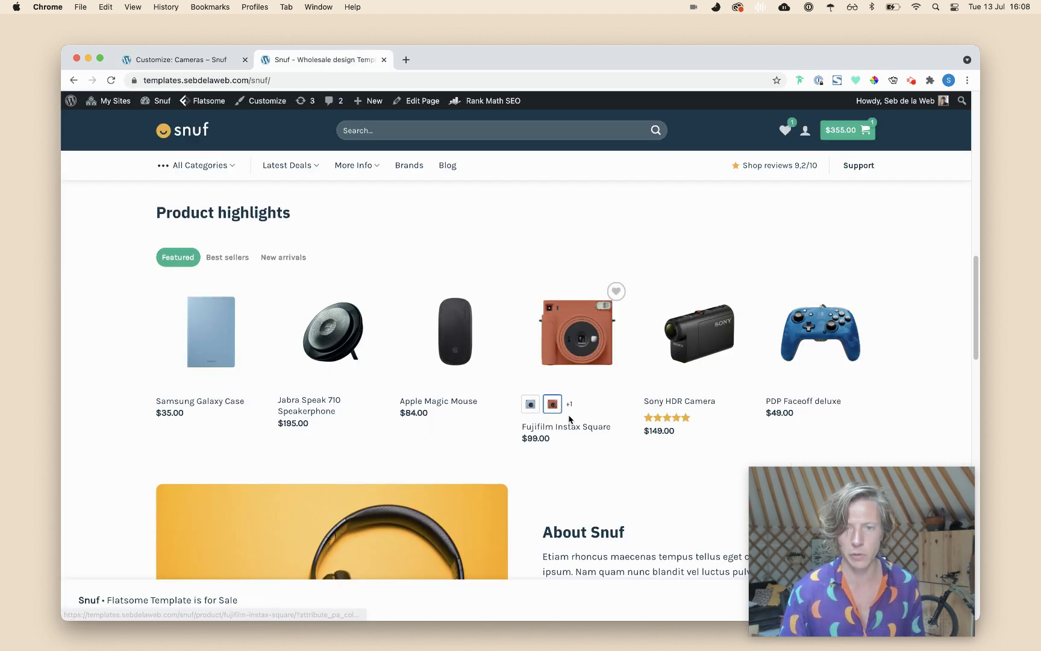
pyautogui.click(584, 344)
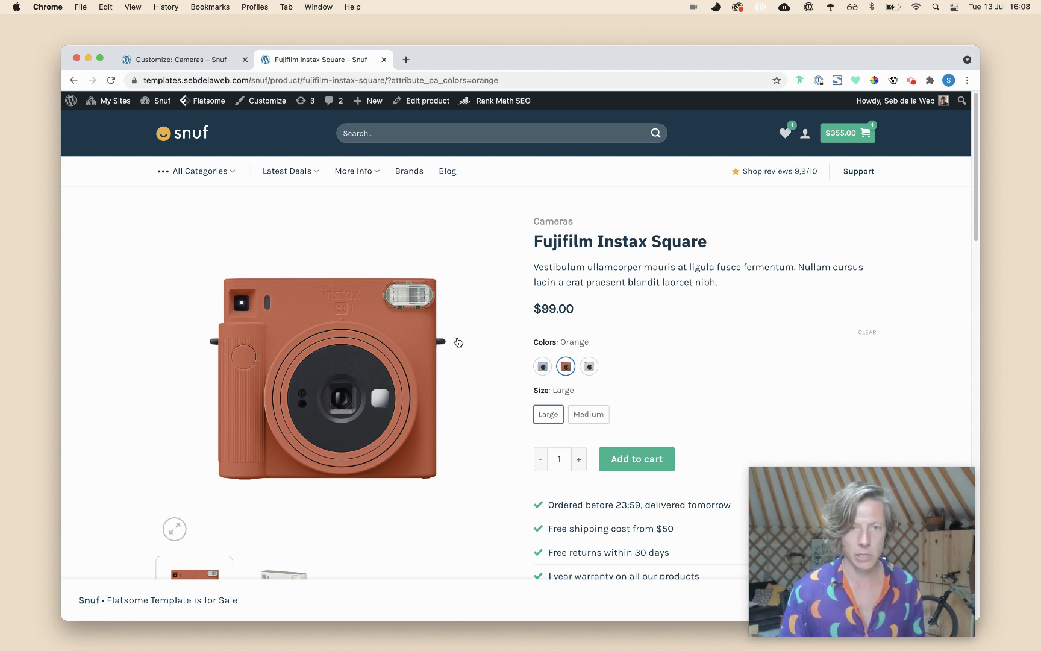
# - Enable Auto reset selection for the catalog swatches in the customizer and publish the changes
pyautogui.click(196, 63)
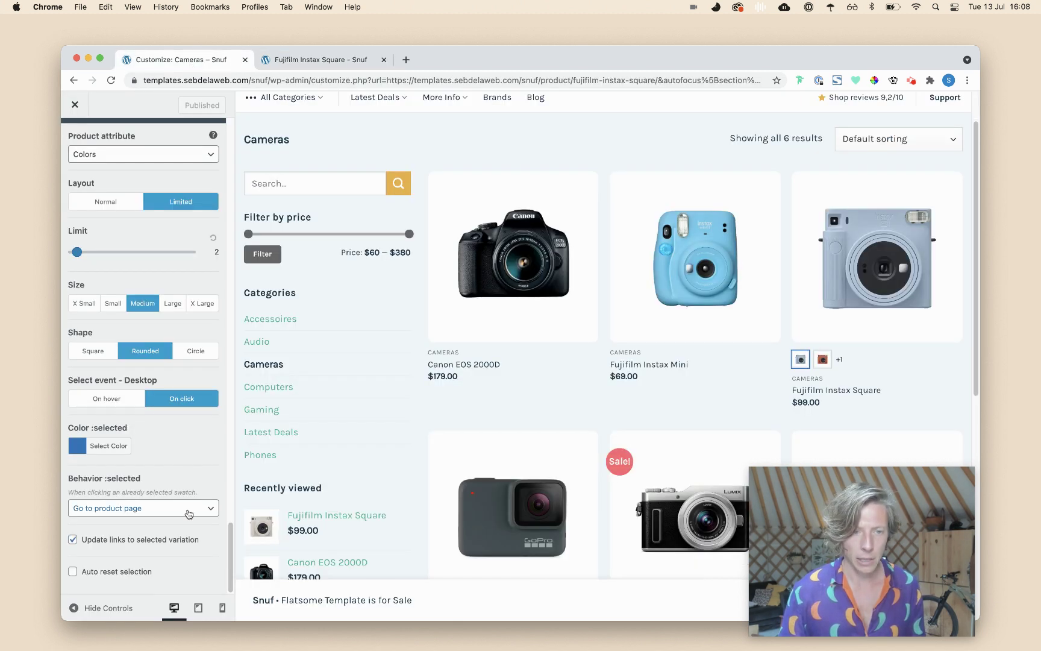
pyautogui.click(129, 577)
pyautogui.scroll(-4, 126, 542)
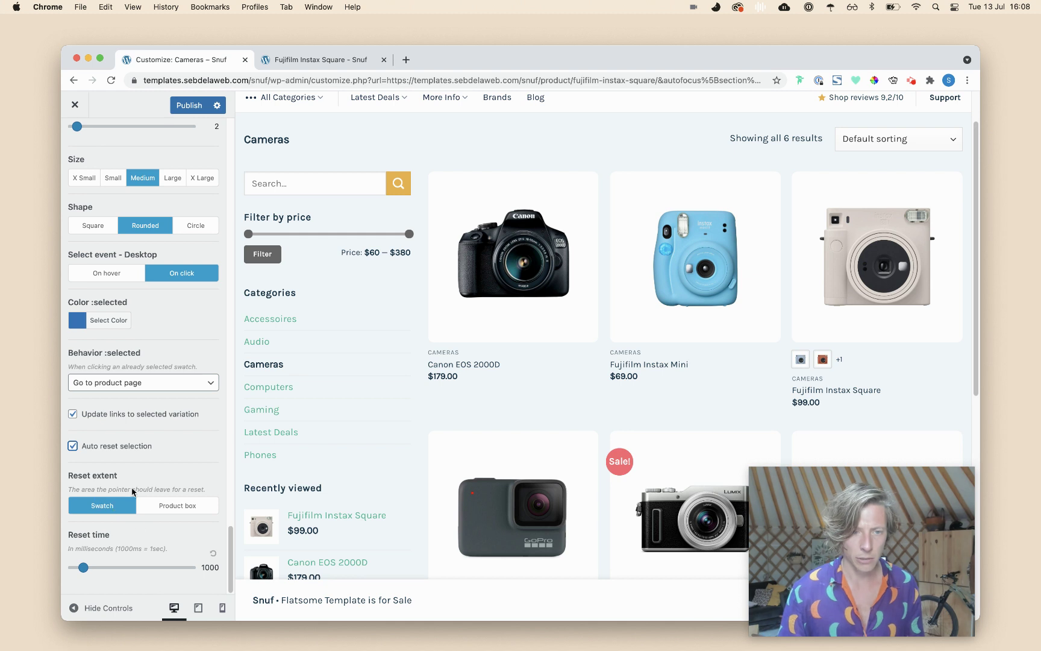
pyautogui.click(188, 109)
# - Return to the storefront's Product highlights and test the swatch auto reset with the Fujifilm Instax Square's orange swatch
pyautogui.click(320, 59)
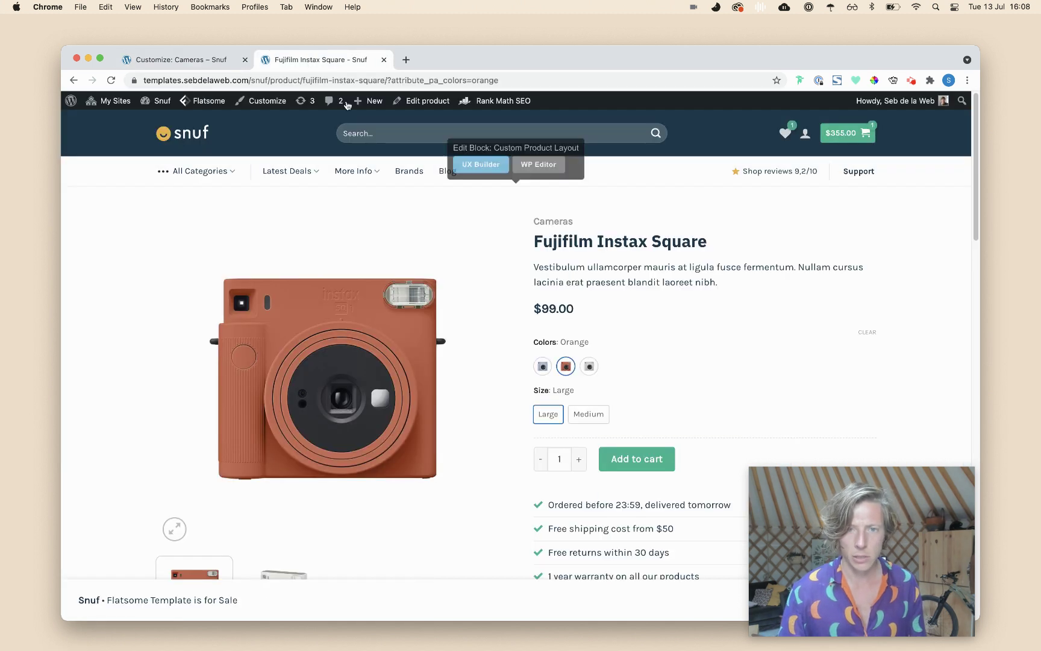
pyautogui.click(74, 81)
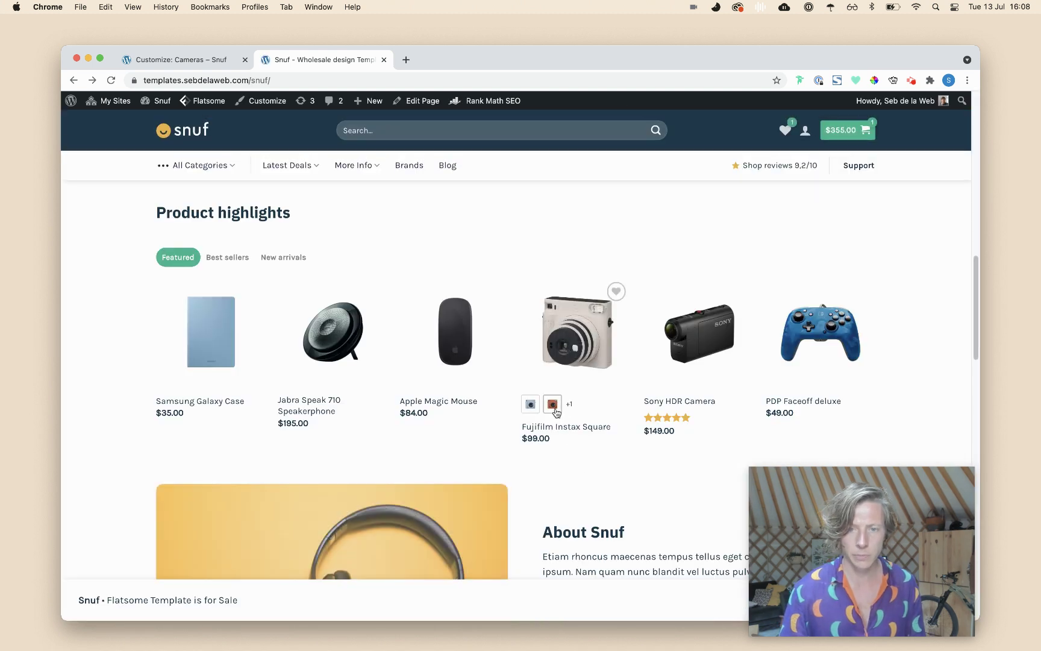
pyautogui.click(554, 411)
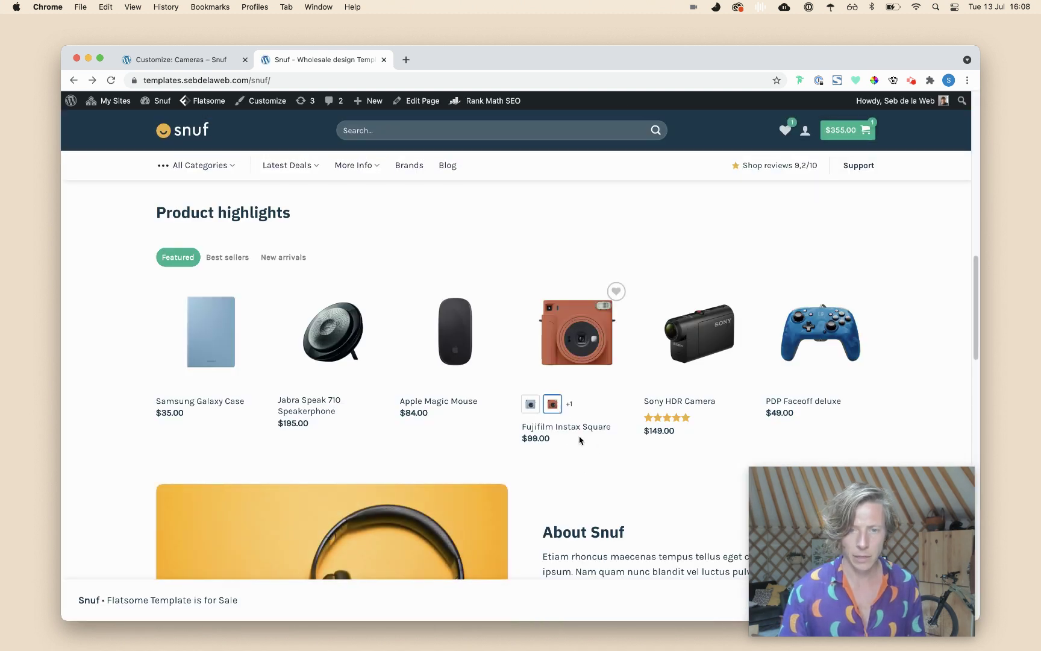
pyautogui.click(552, 404)
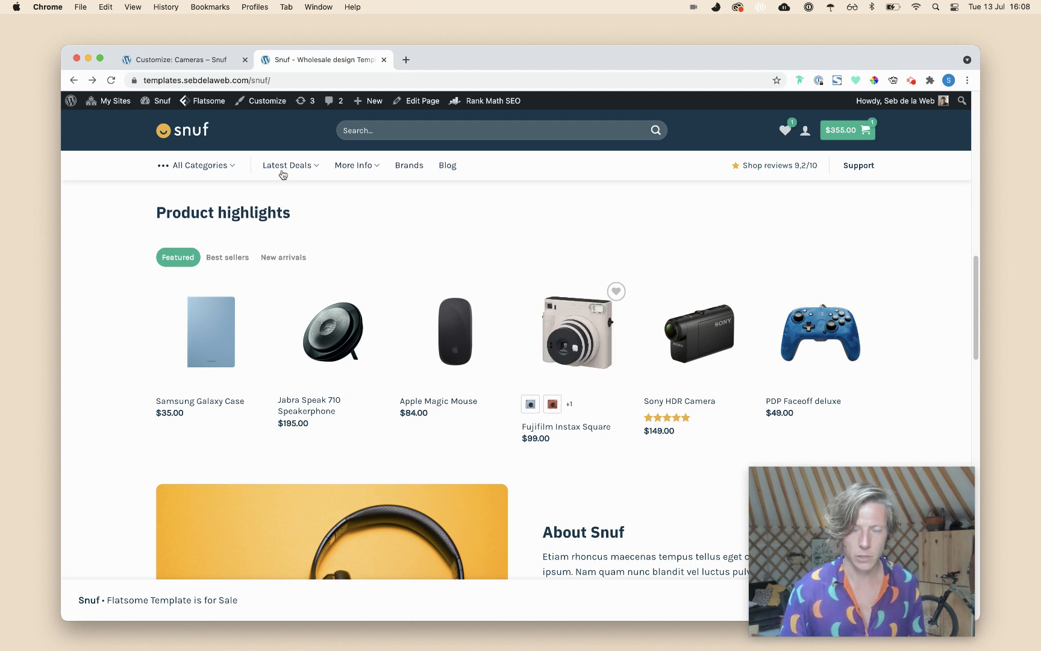
# - Look over the Product Catalog options in the customizer and open the Fujifilm Instax Square product page from the storefront
pyautogui.click(196, 65)
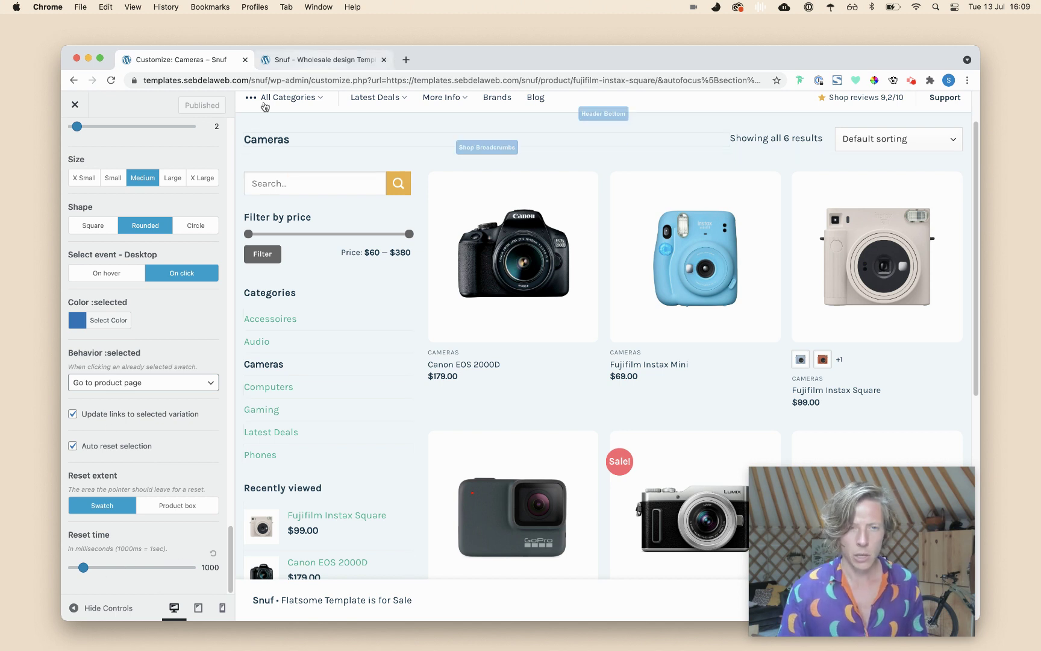
pyautogui.scroll(15, 161, 345)
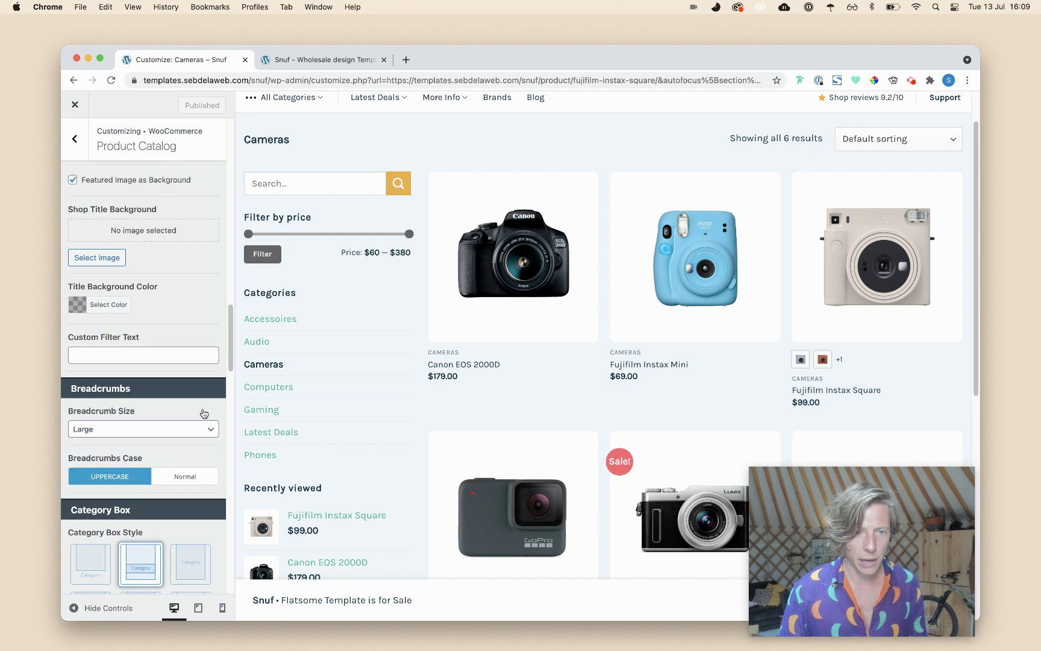
pyautogui.scroll(-5, 181, 301)
pyautogui.click(352, 64)
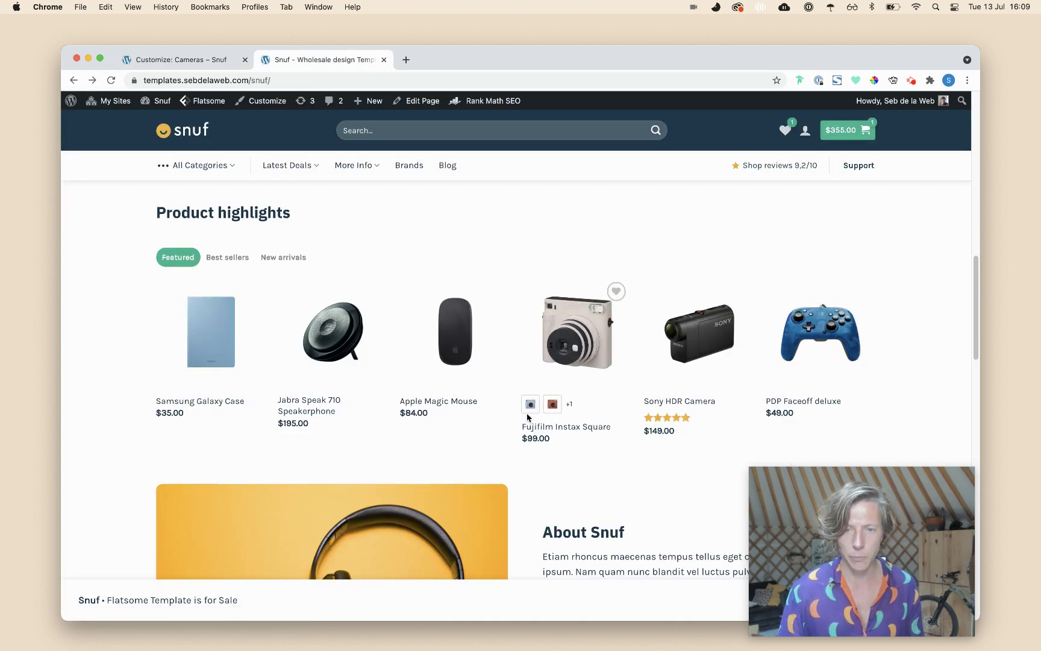
pyautogui.click(563, 368)
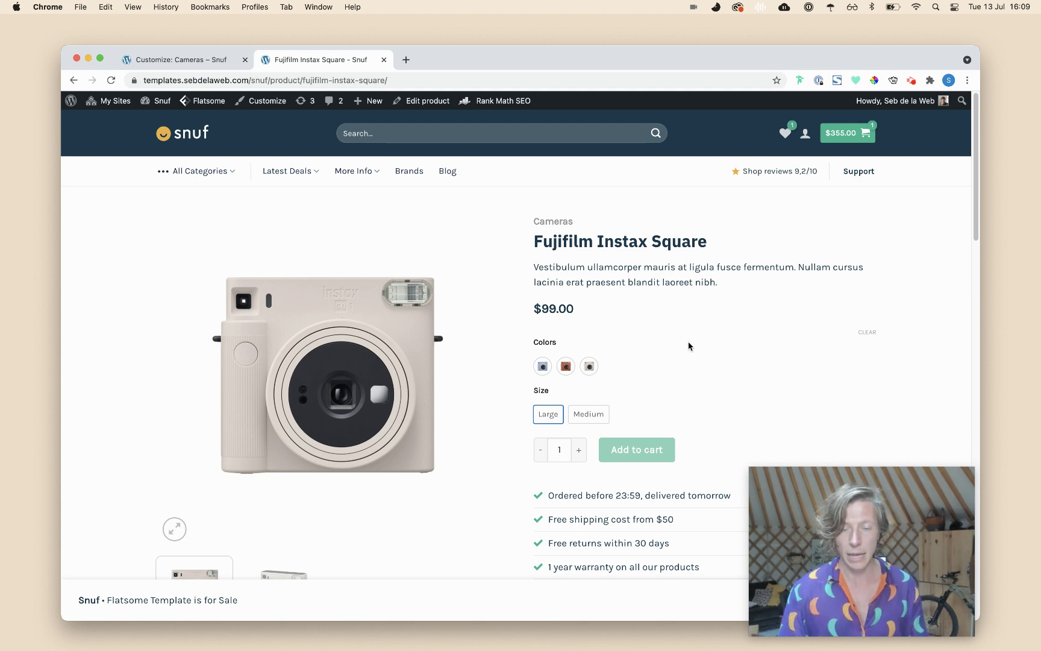
# - Open the members.sebdelaweb.com member area in a new tab
pyautogui.press('super+t')
pyautogui.write('mem')
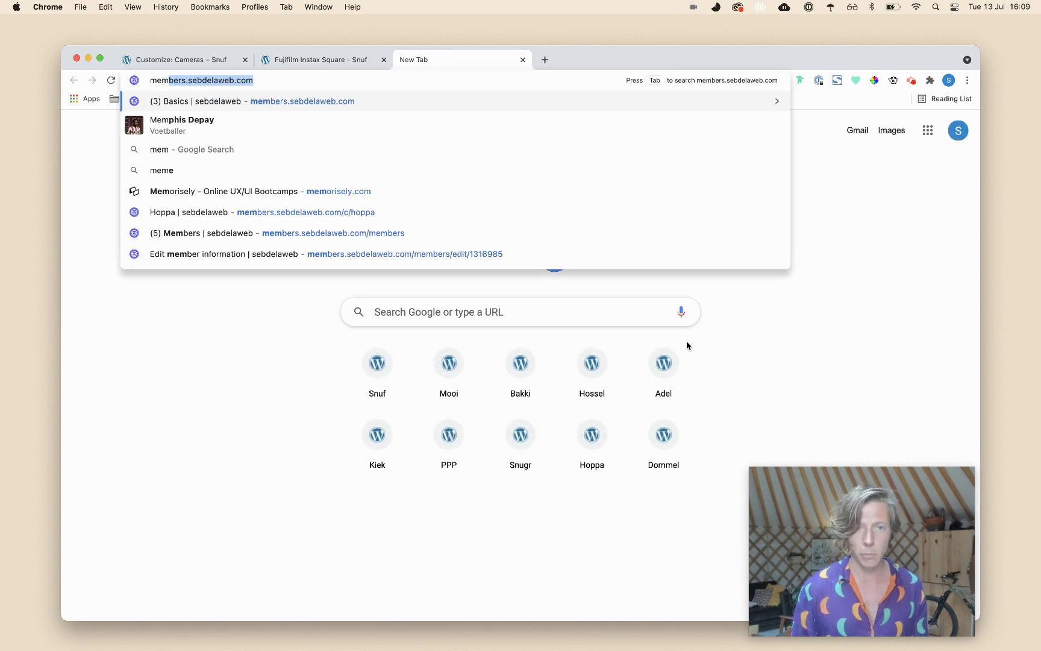
pyautogui.press('Return')
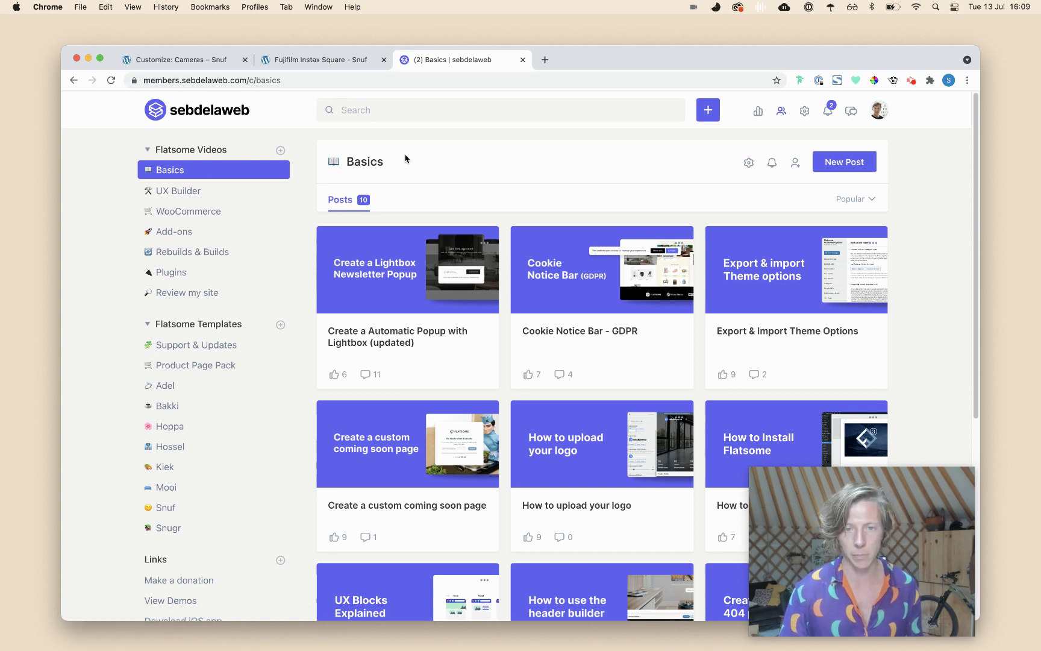
# - Open sebdelaweb.com in a new tab and browse its Flatsome template designs
pyautogui.press('super+t')
pyautogui.write('seb')
pyautogui.press('Return')
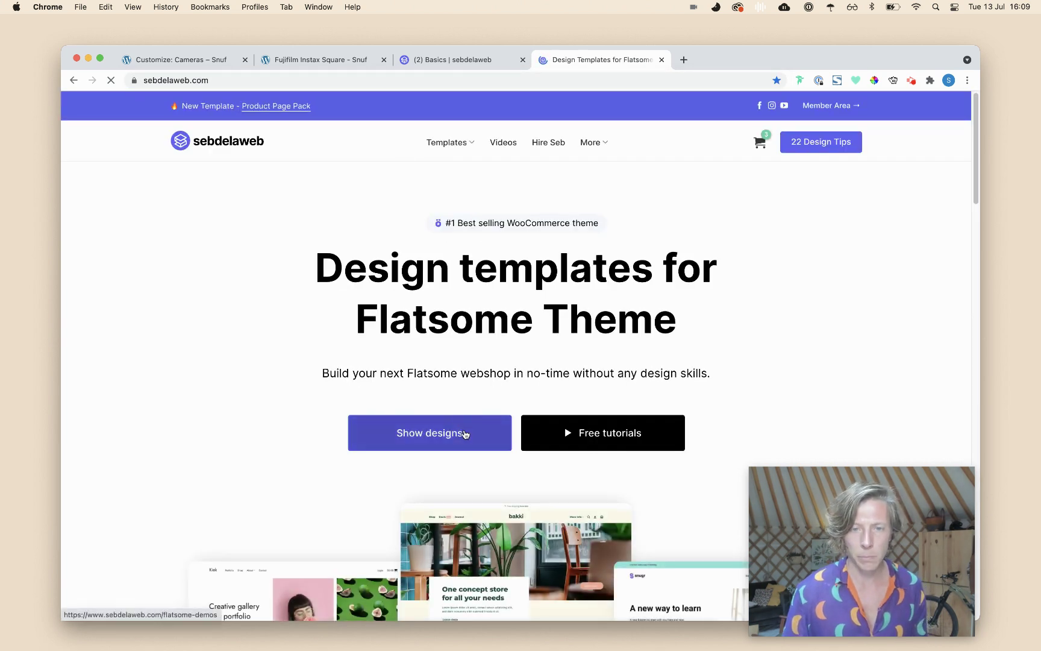
pyautogui.click(465, 433)
pyautogui.scroll(-10, 477, 432)
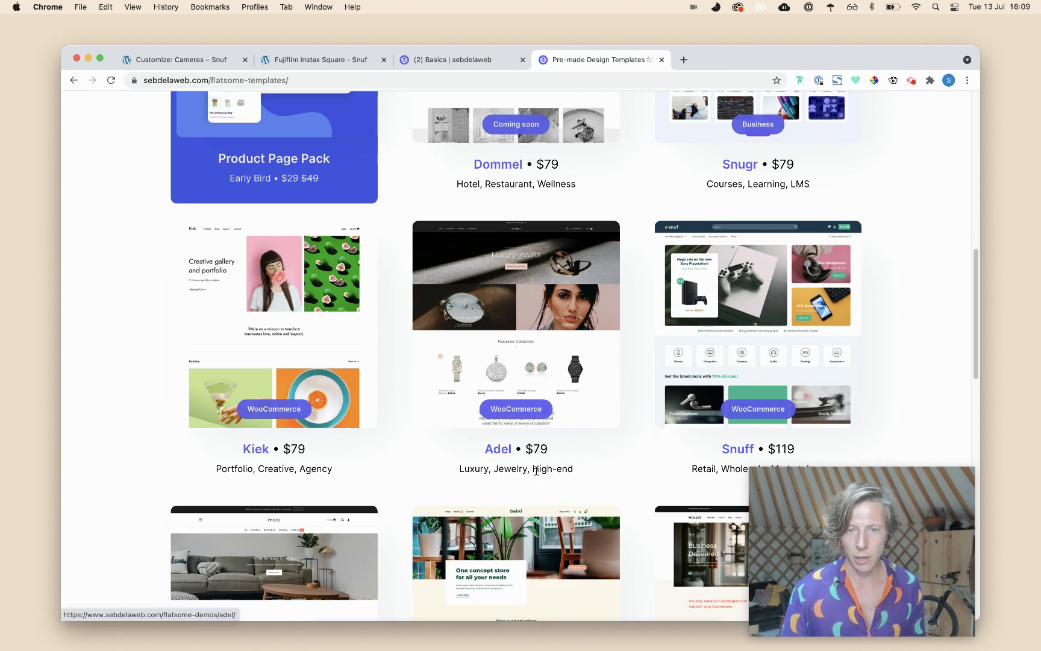
pyautogui.scroll(-5, 529, 491)
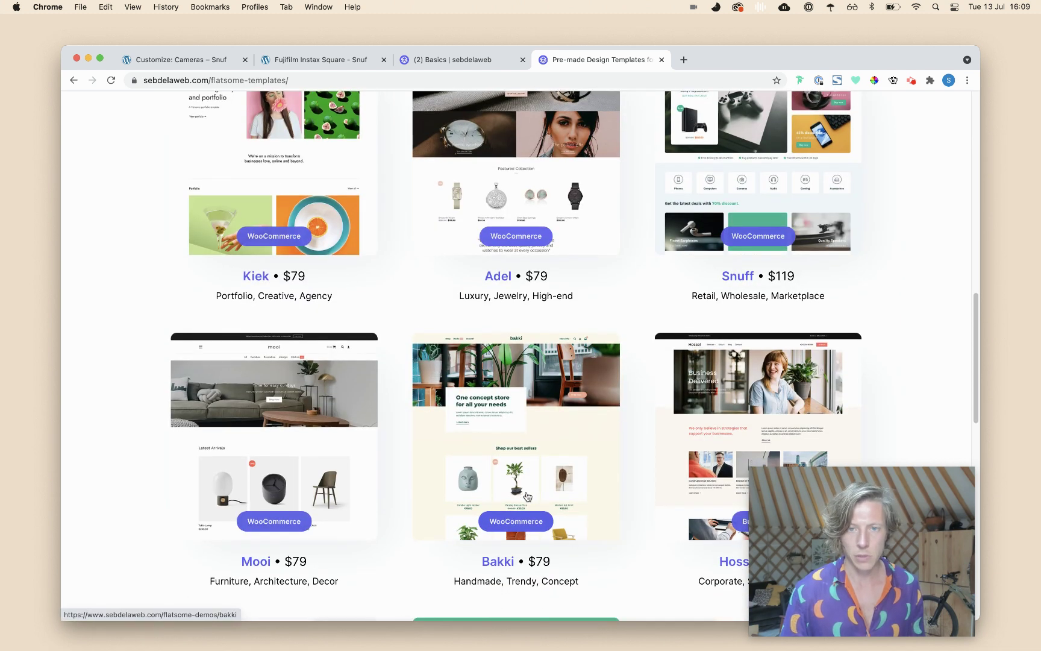
pyautogui.scroll(-3, 528, 494)
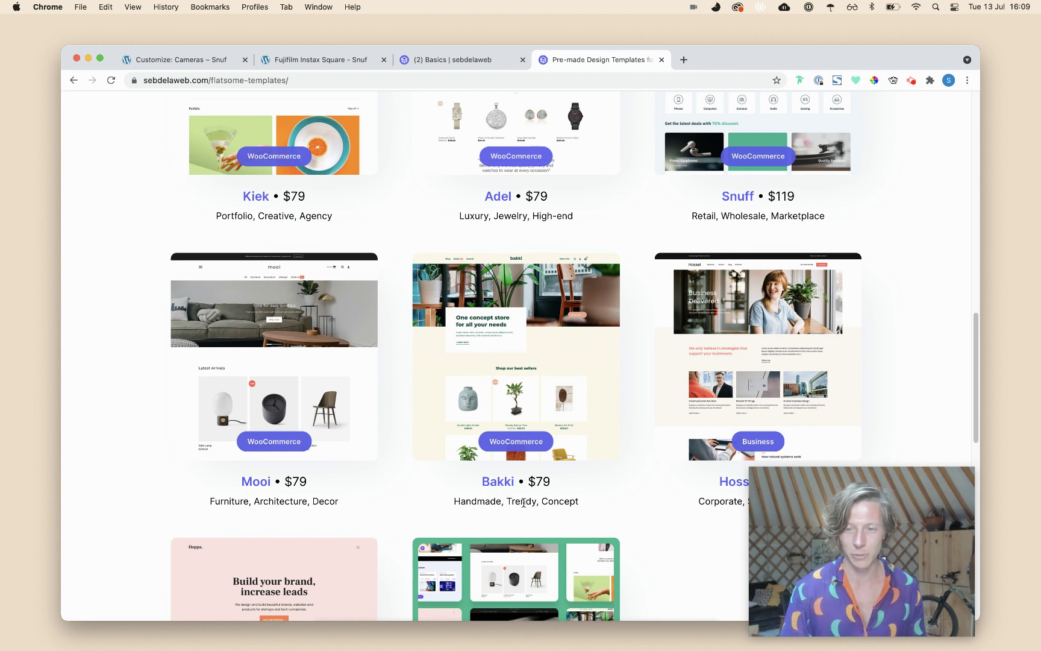
pyautogui.click(910, 80)
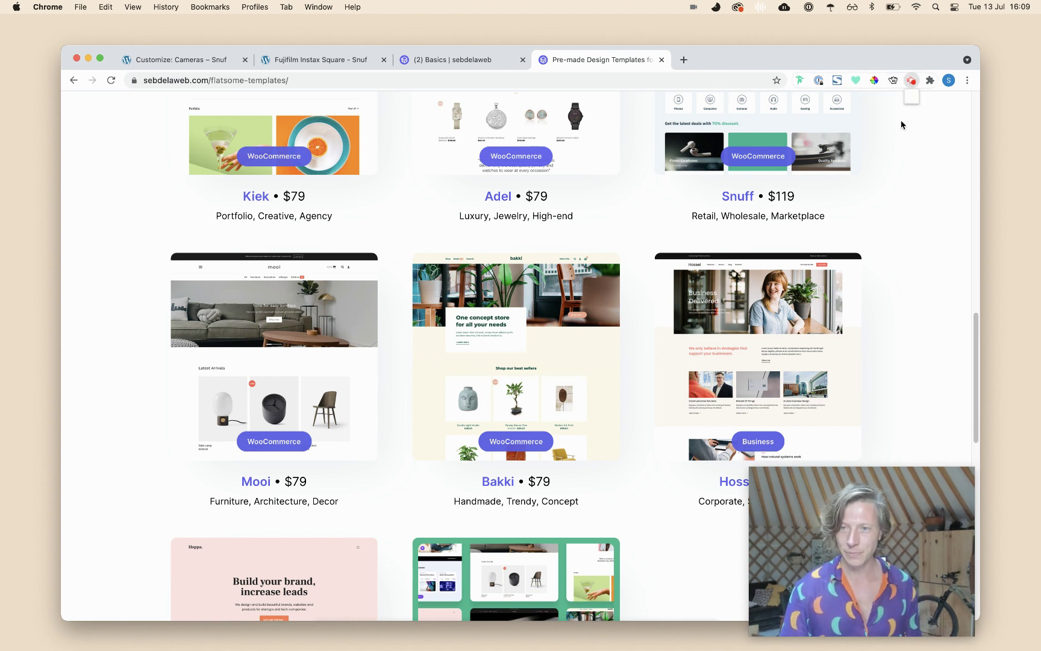